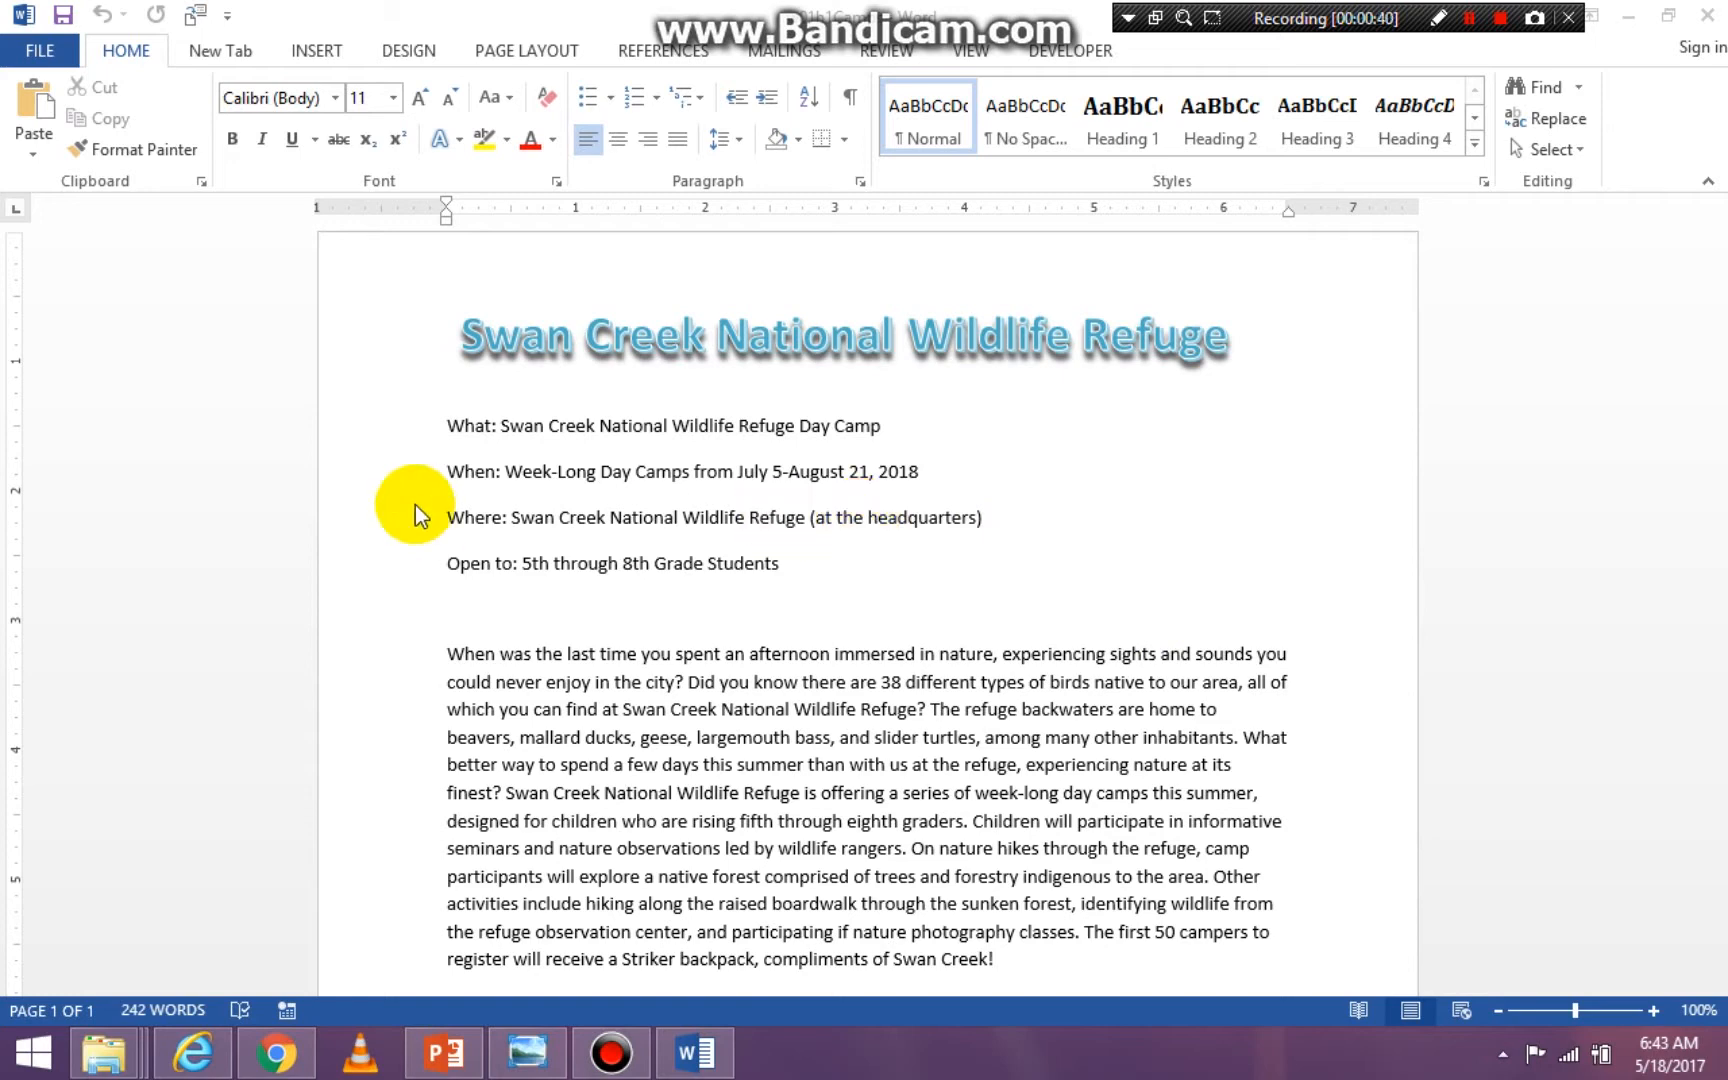
- Insert a Blank style header containing the author's first name and return to the body text
left_click(317, 52)
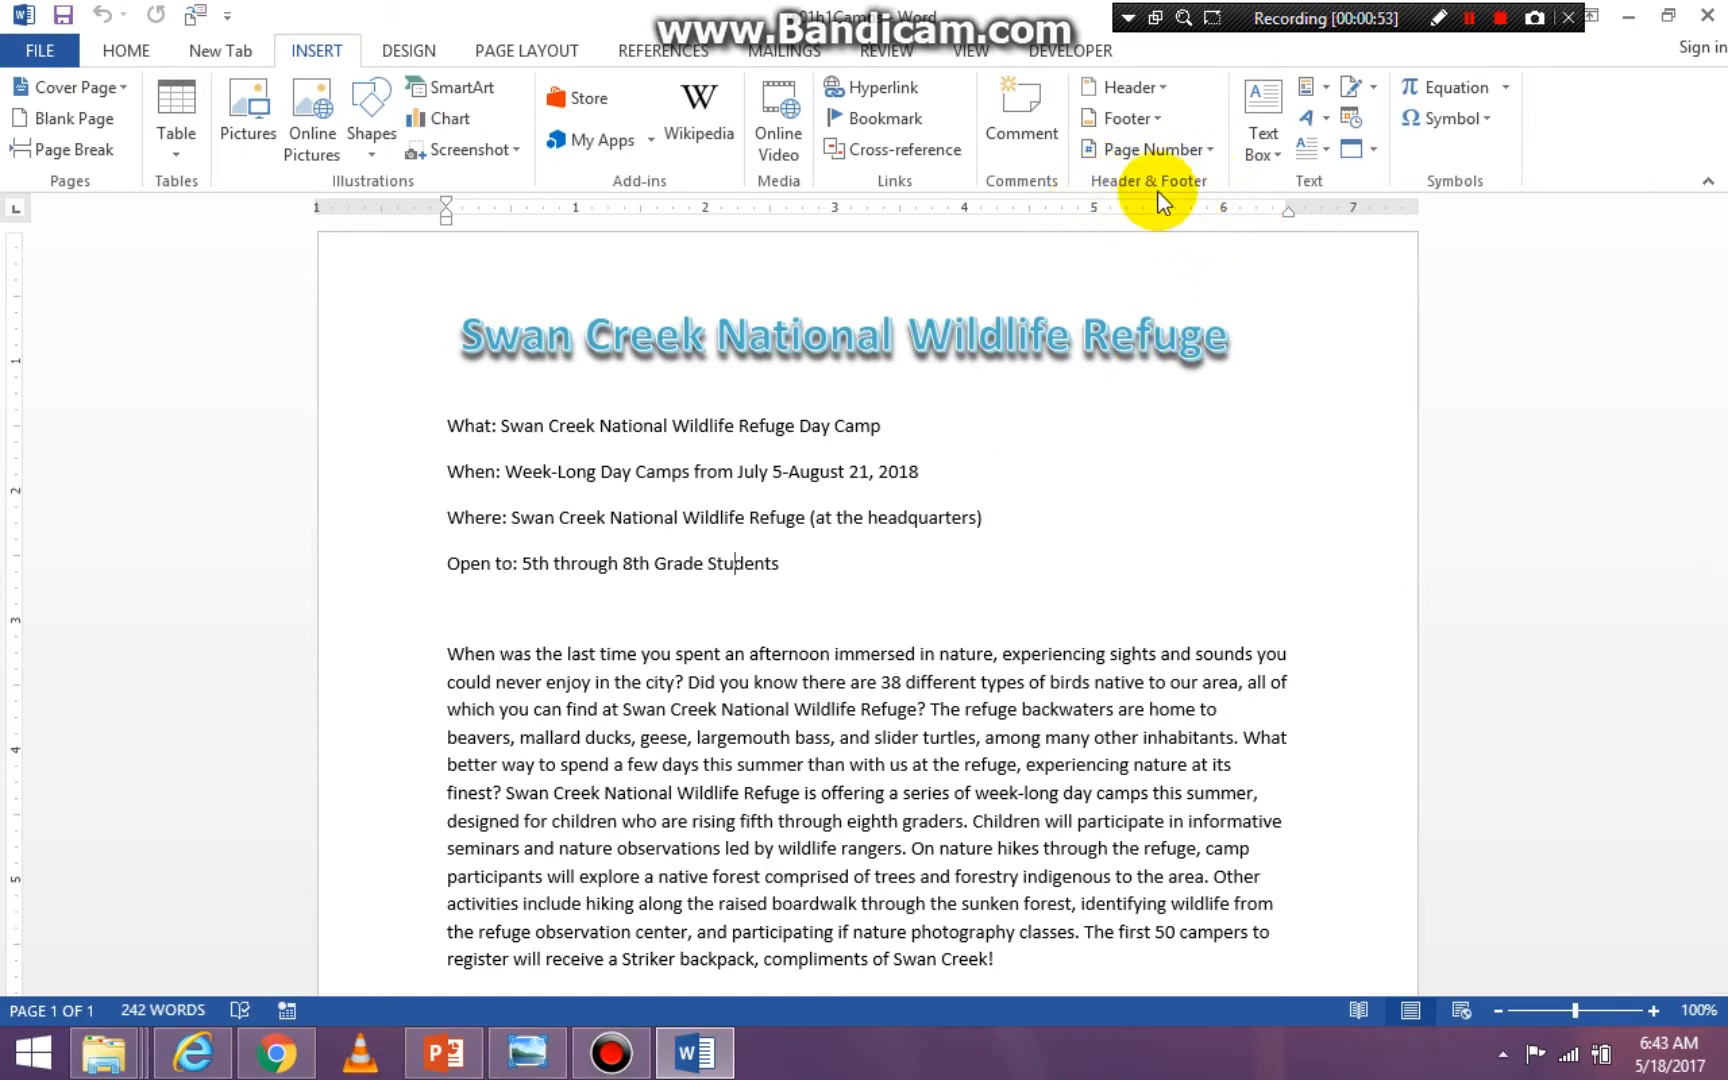
left_click(1158, 88)
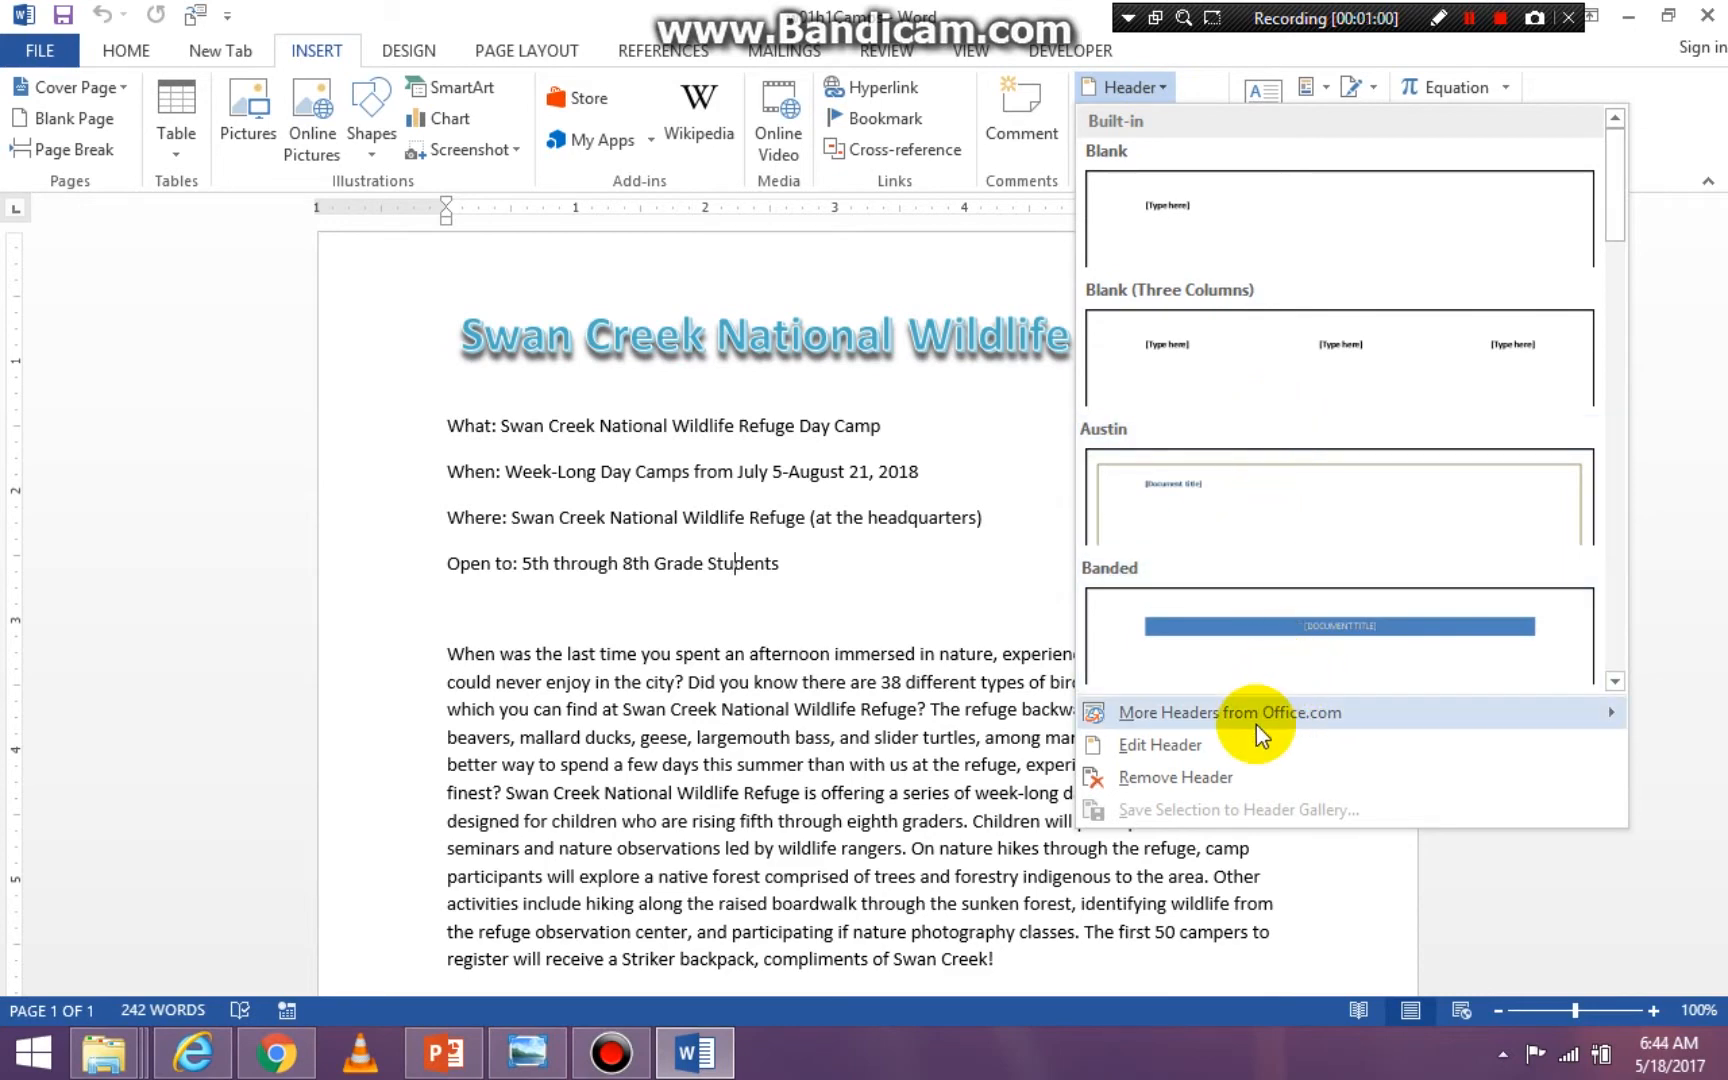
mouse_move(1234, 728)
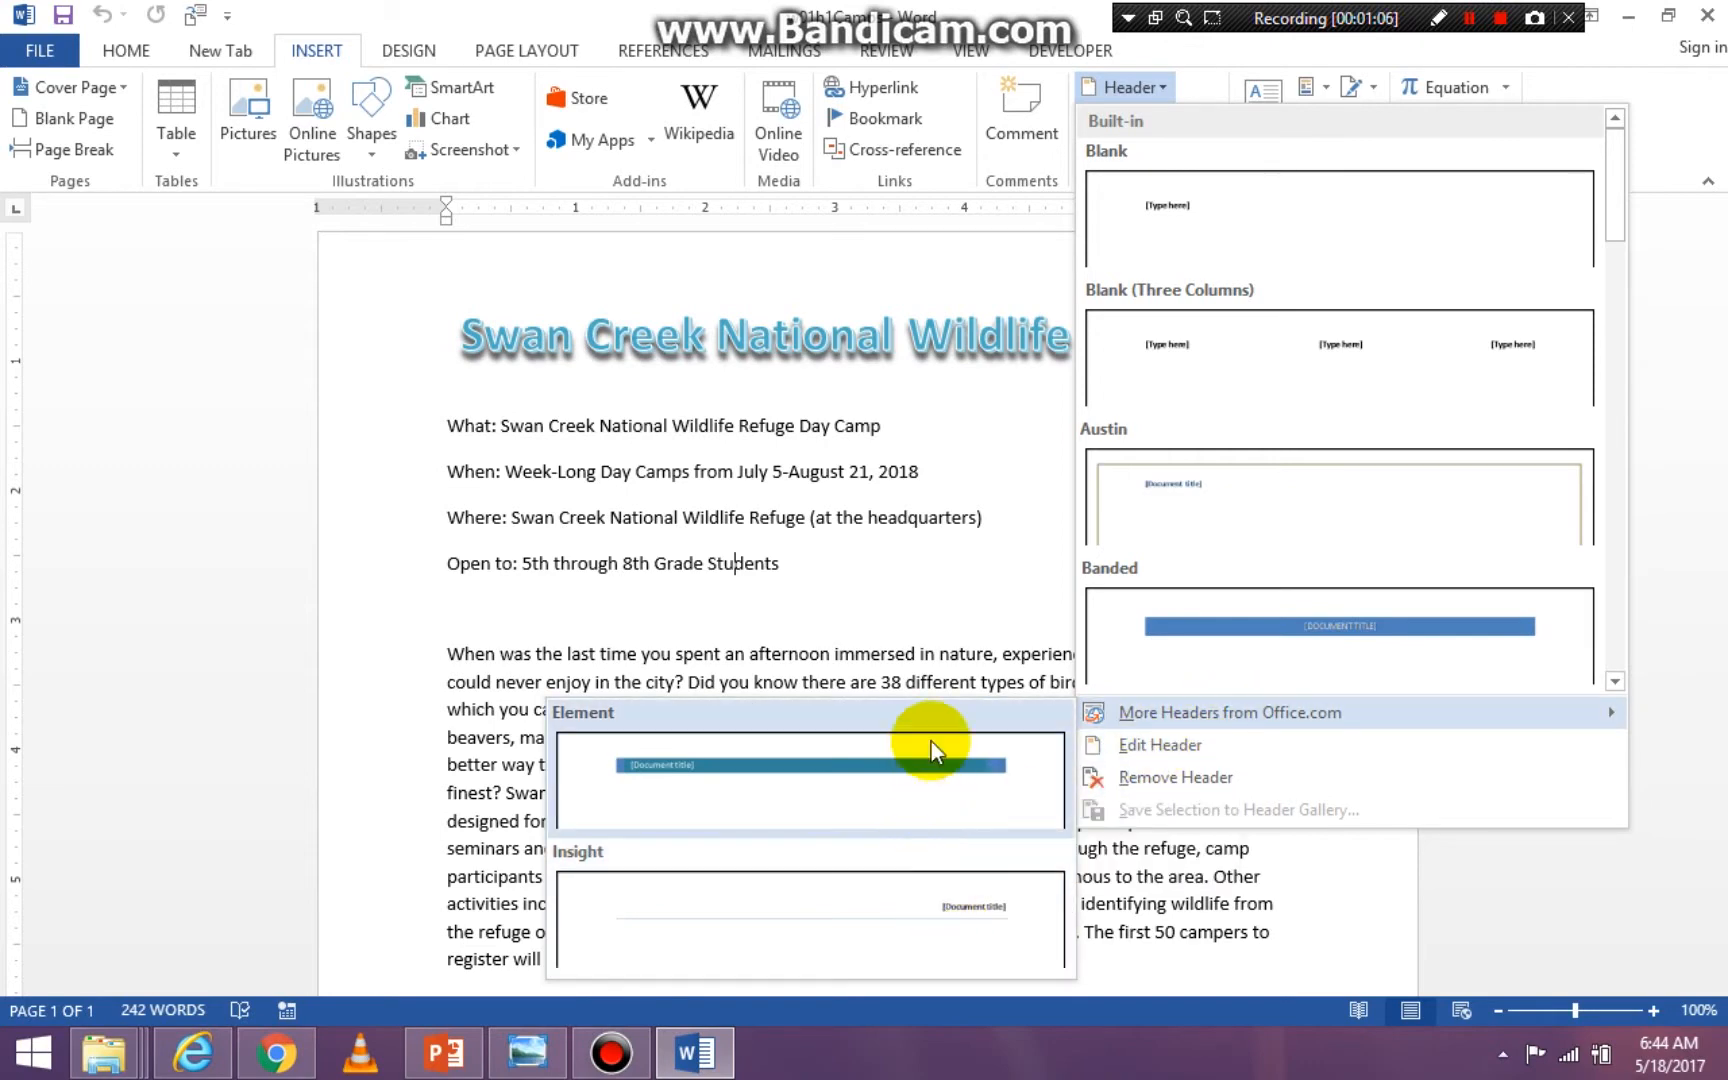
left_click(1197, 221)
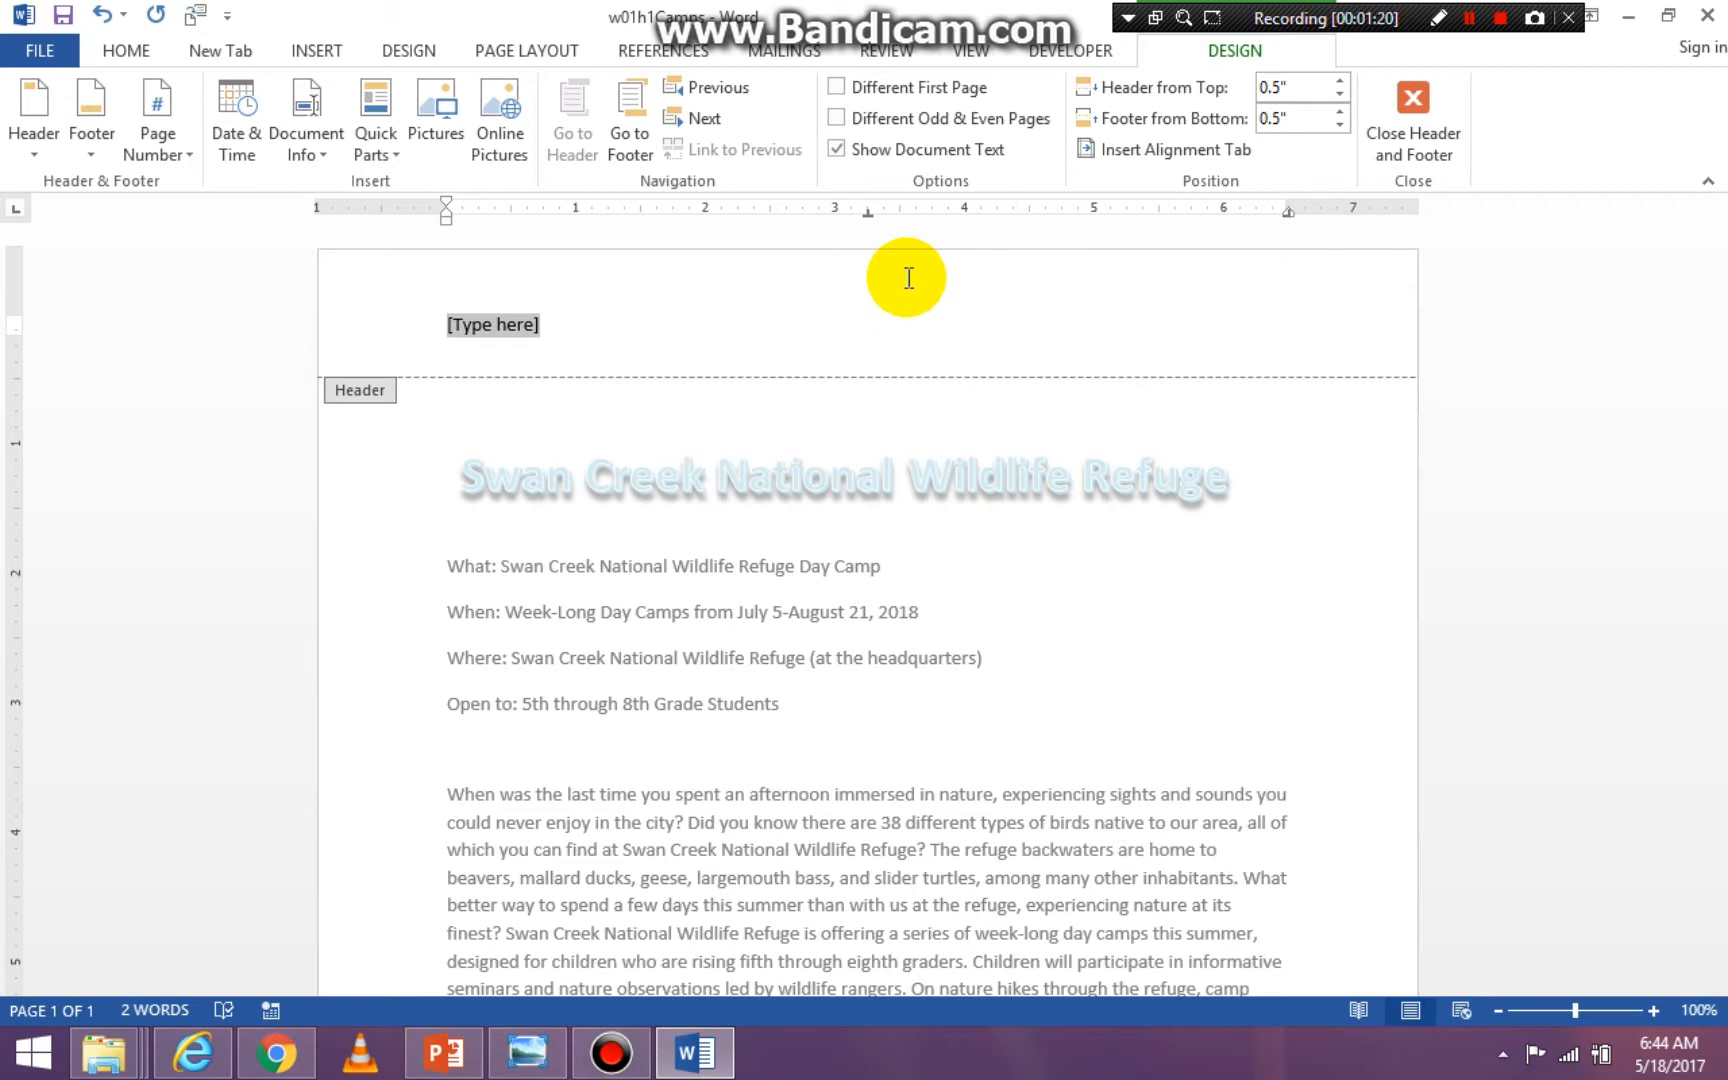
type("Denise")
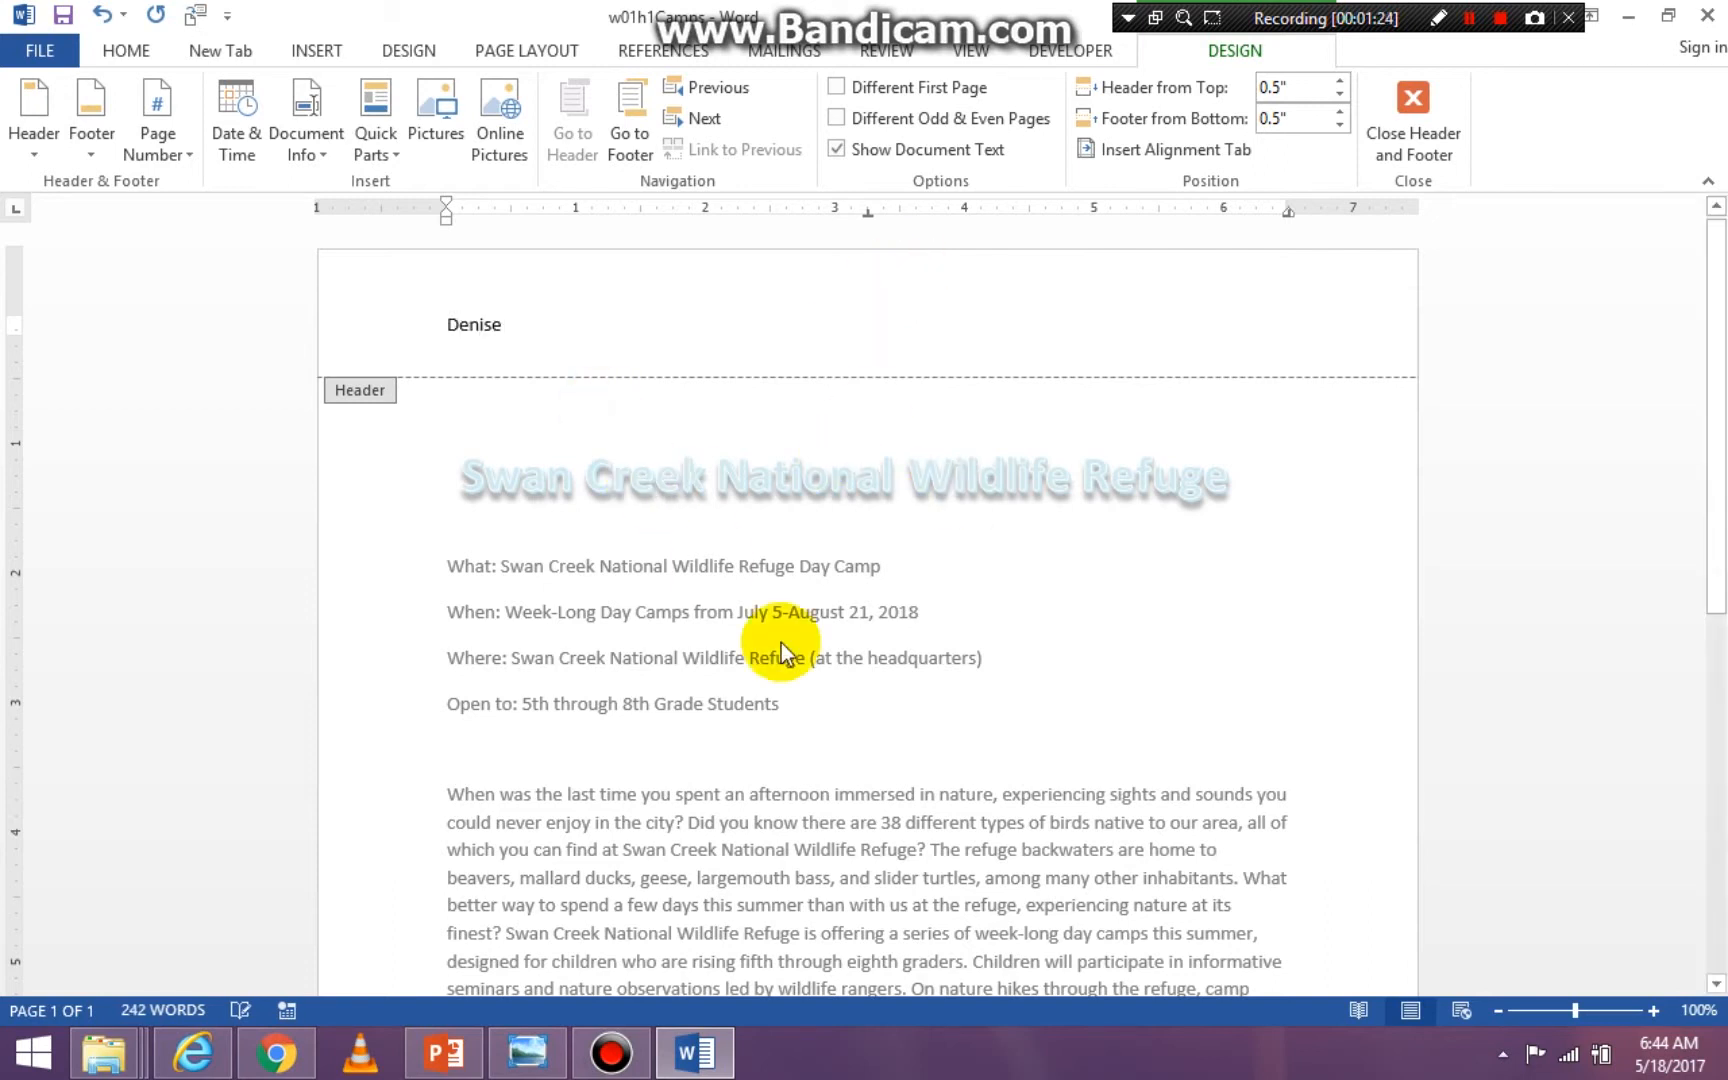
double_click(1100, 636)
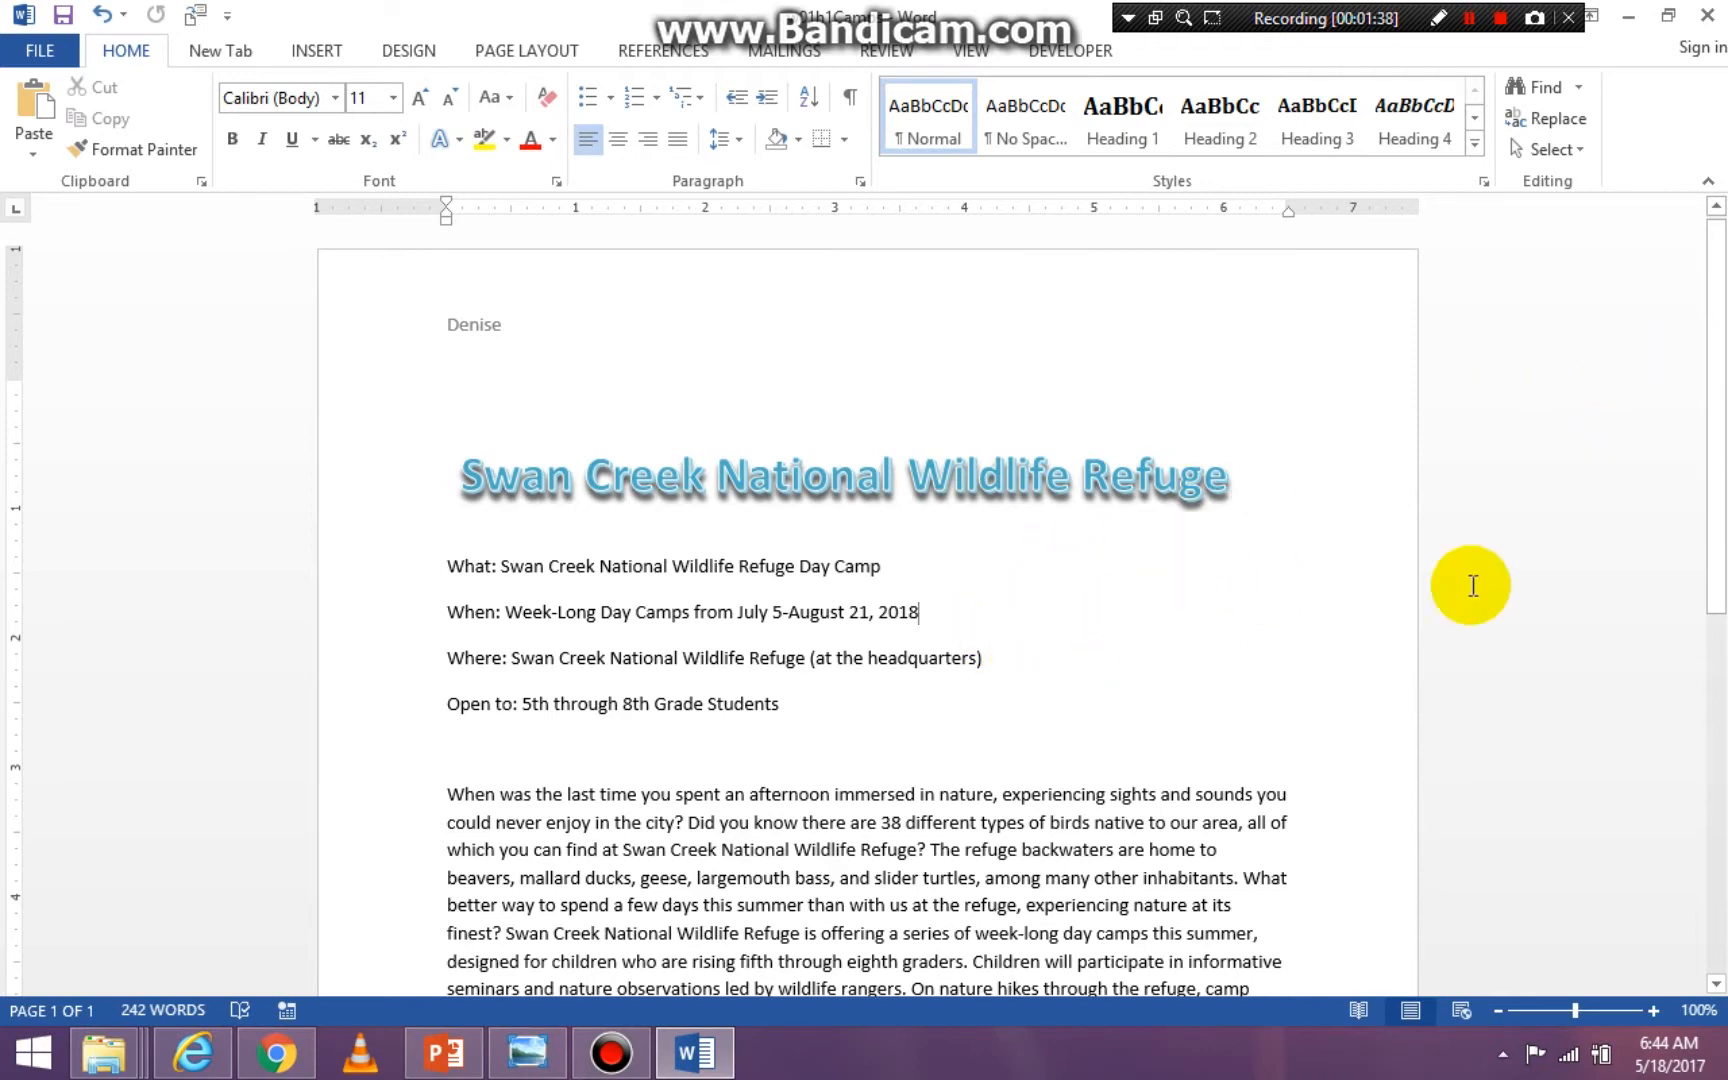
- Add blank lines after the contact e-mail at the end of the document until it runs onto a second page
left_click_drag(1723, 405, 1725, 406)
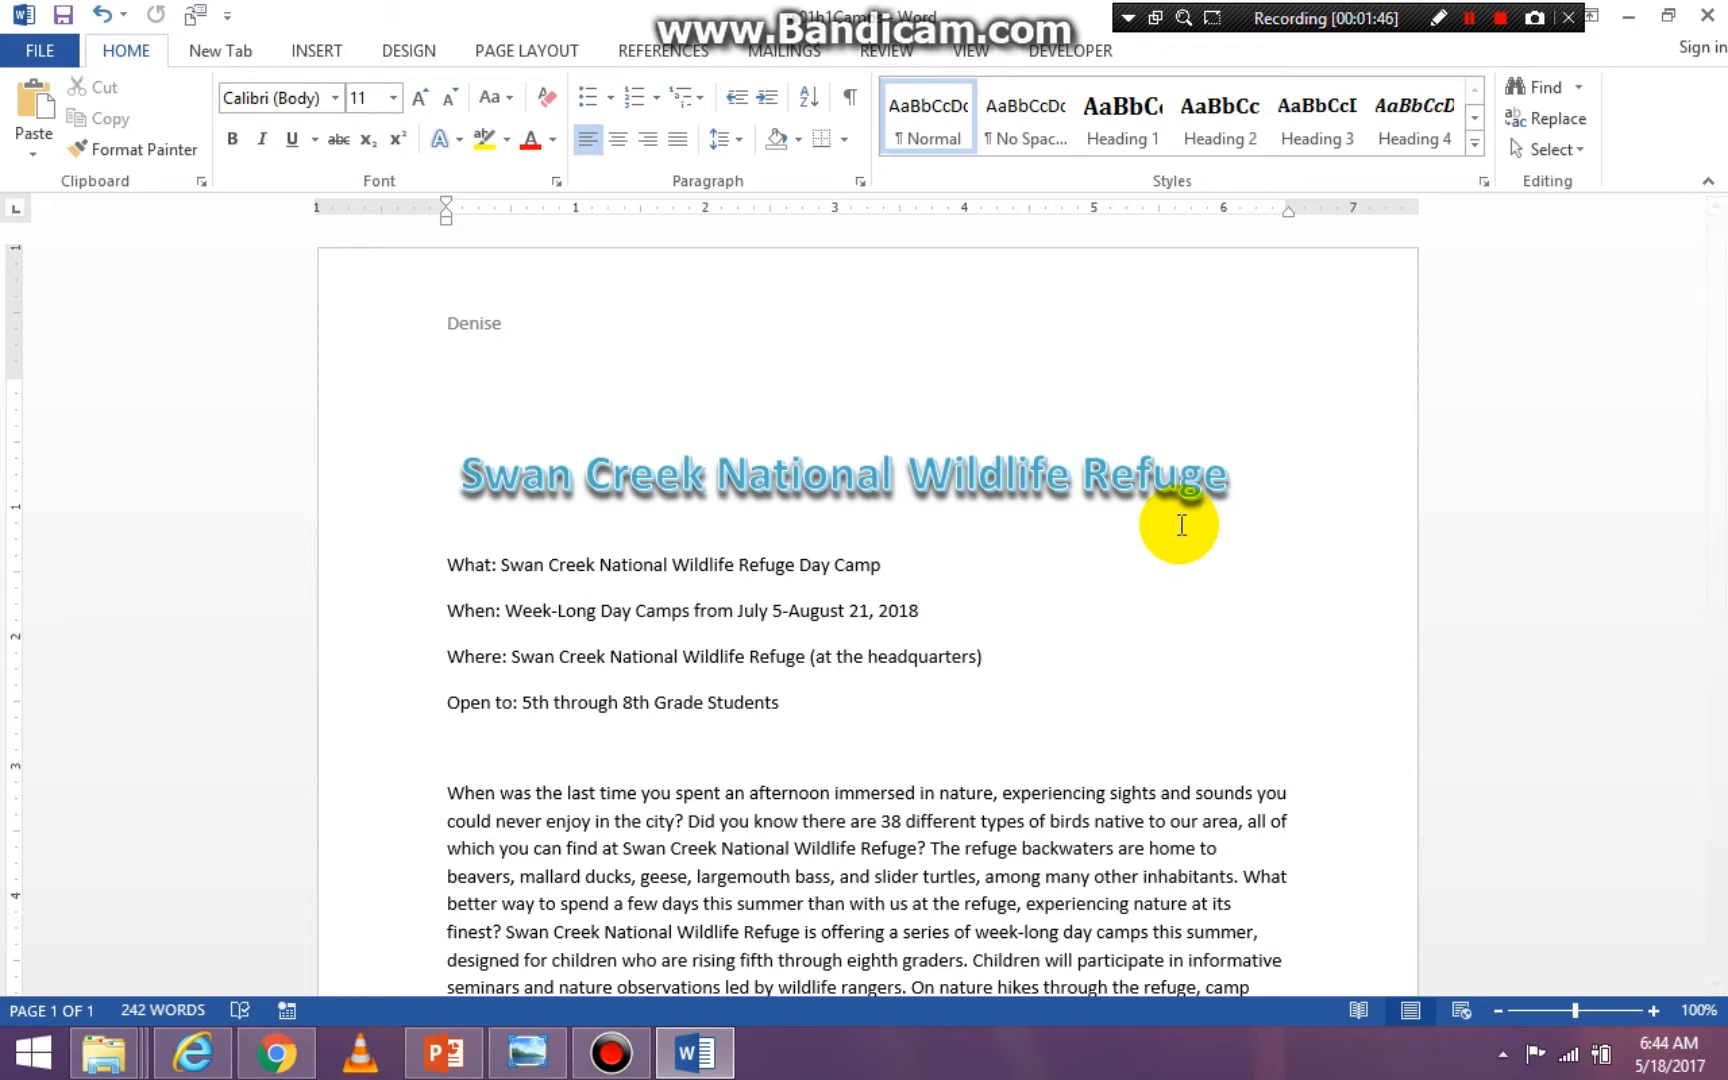
key("ctrl+End")
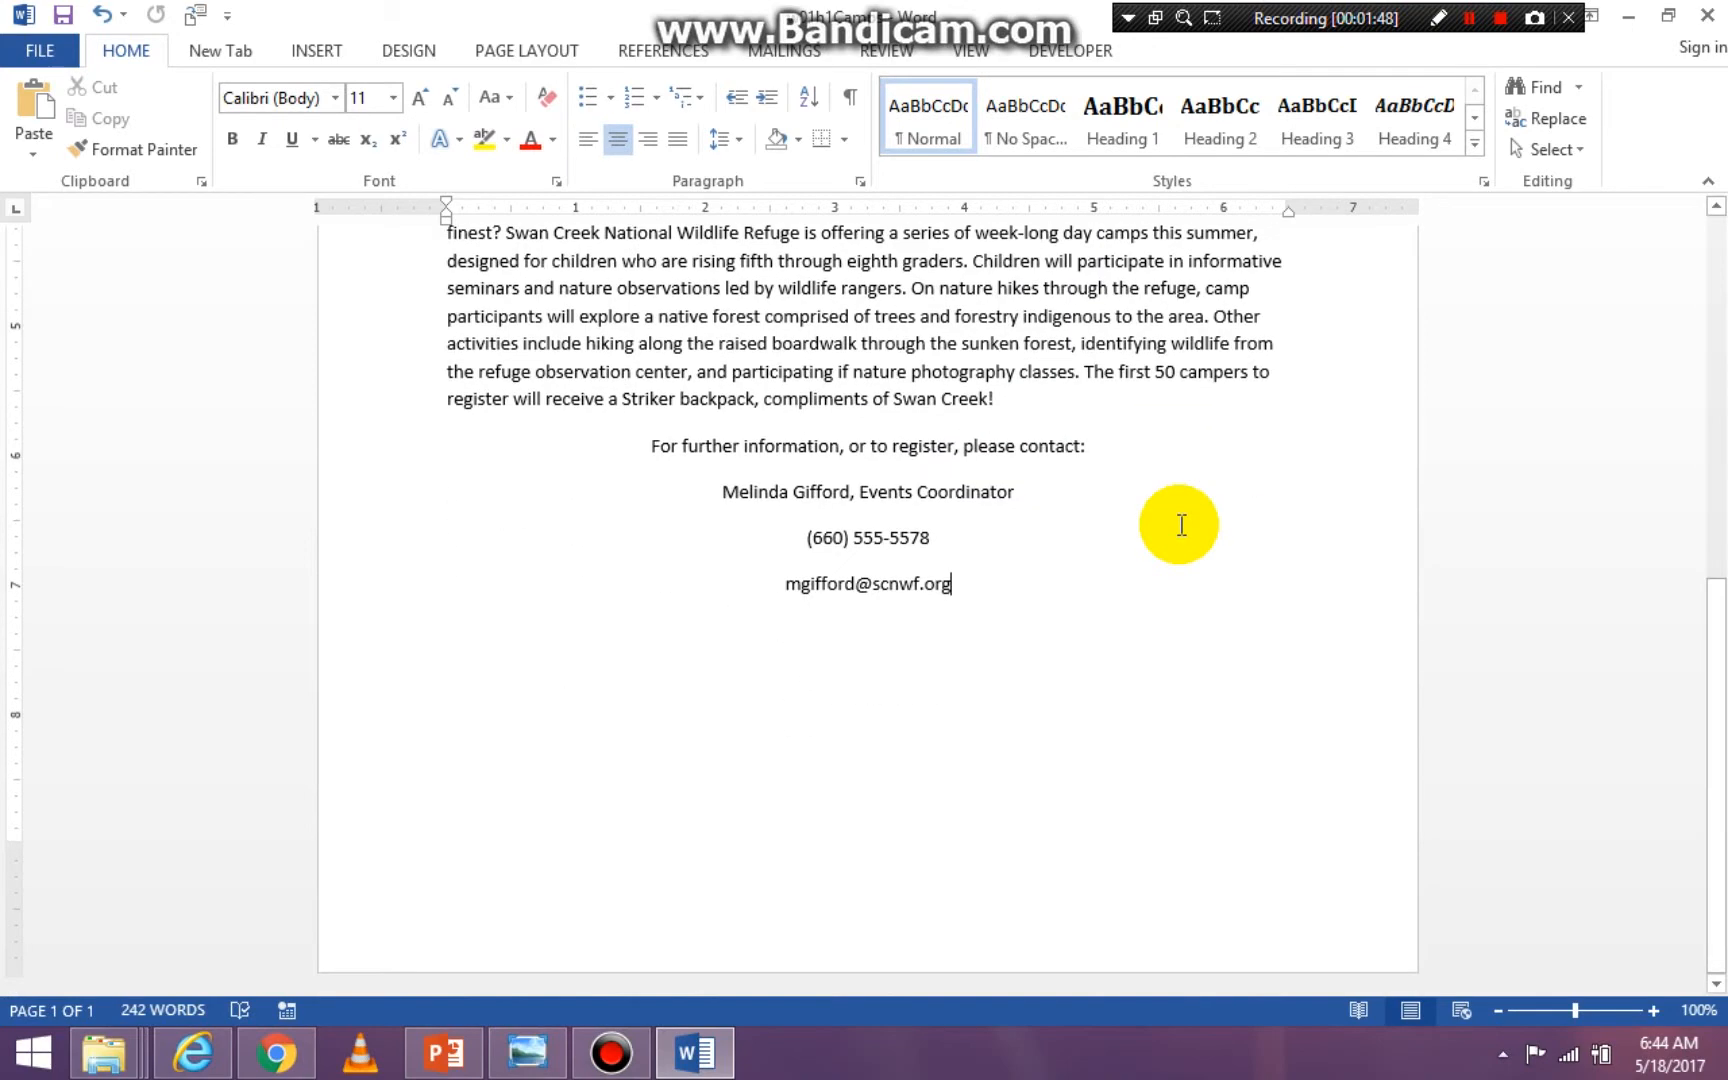
left_click(1016, 628)
left_click(1013, 630)
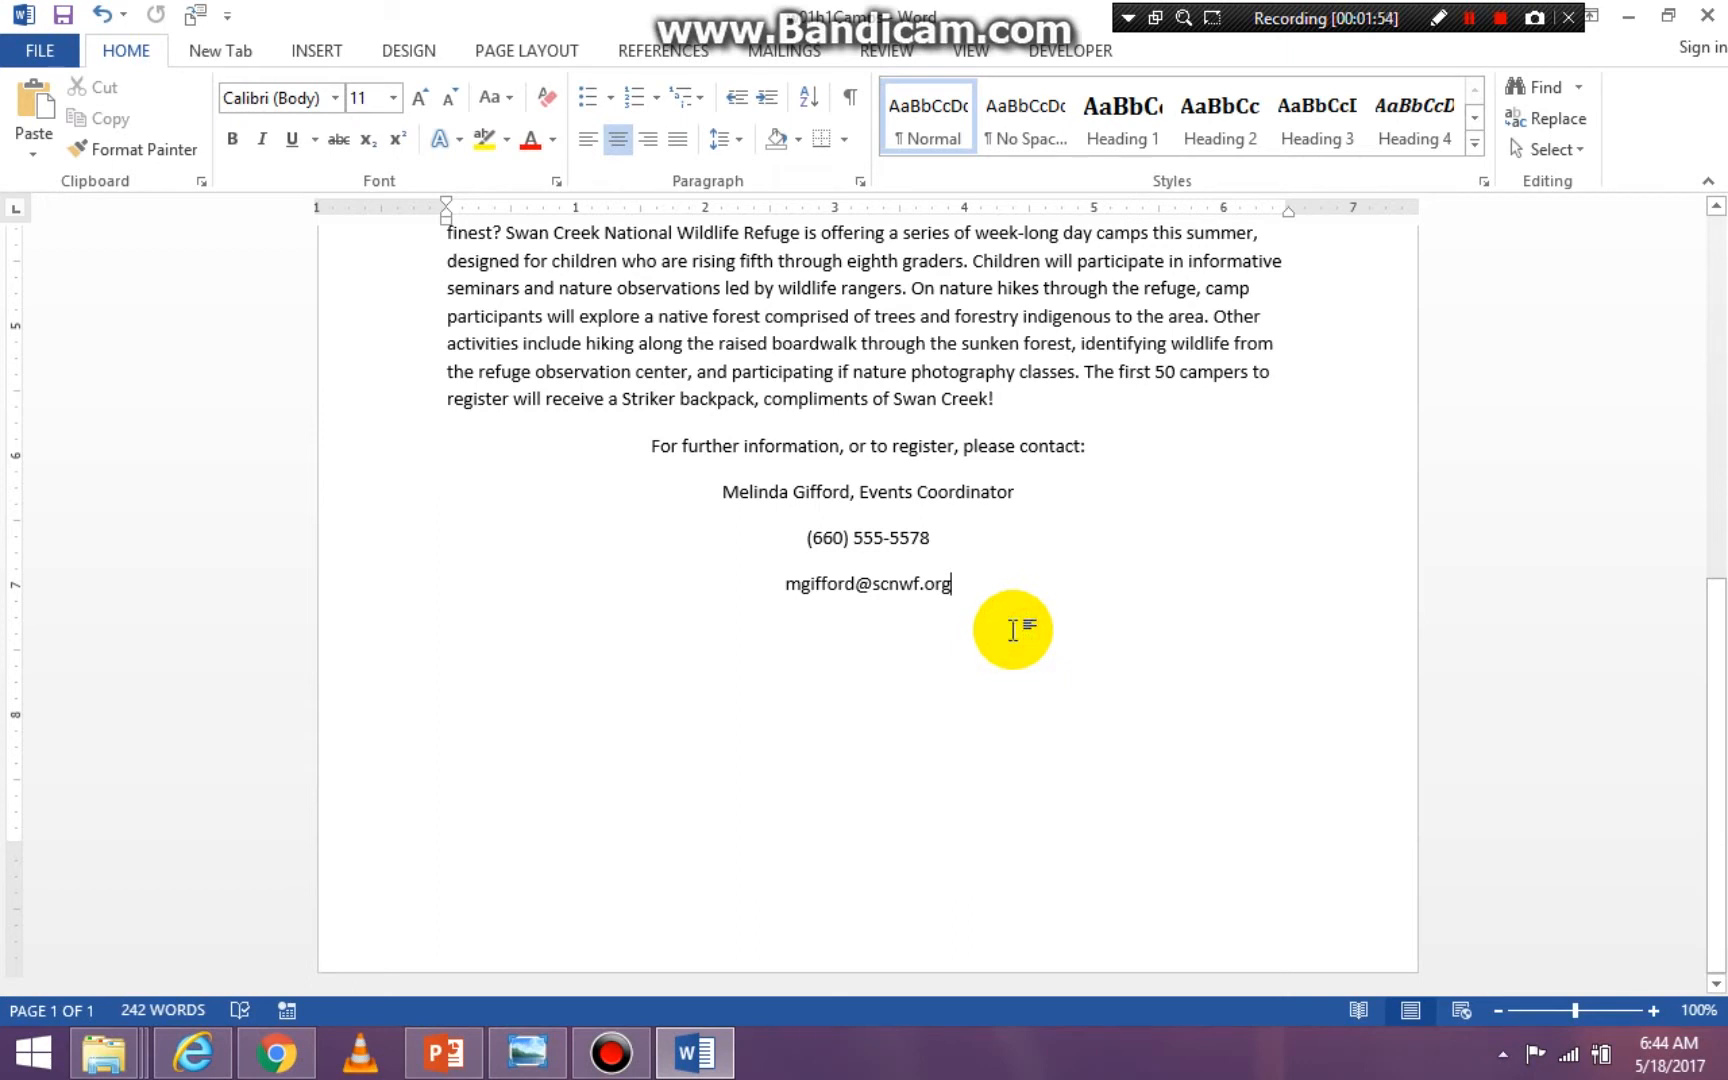
key("Return")
key("Return")
key("Return")
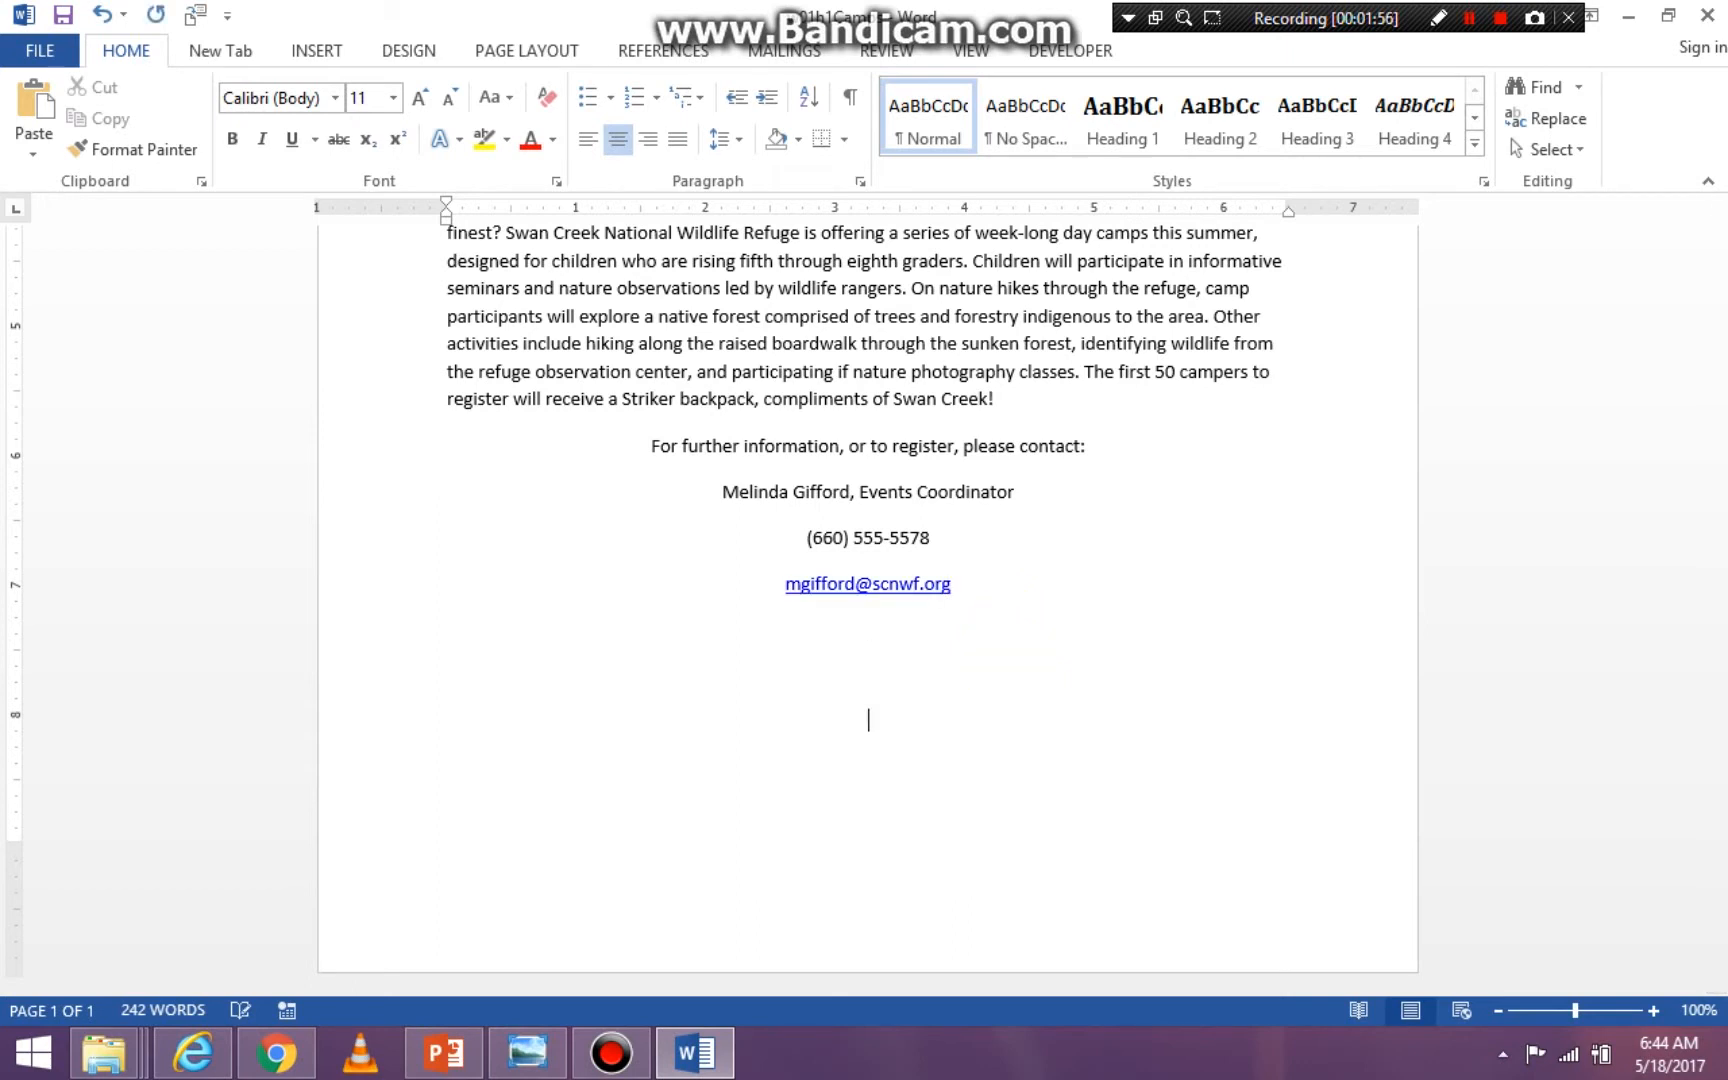
key("Return")
key("Return")
key("Return")
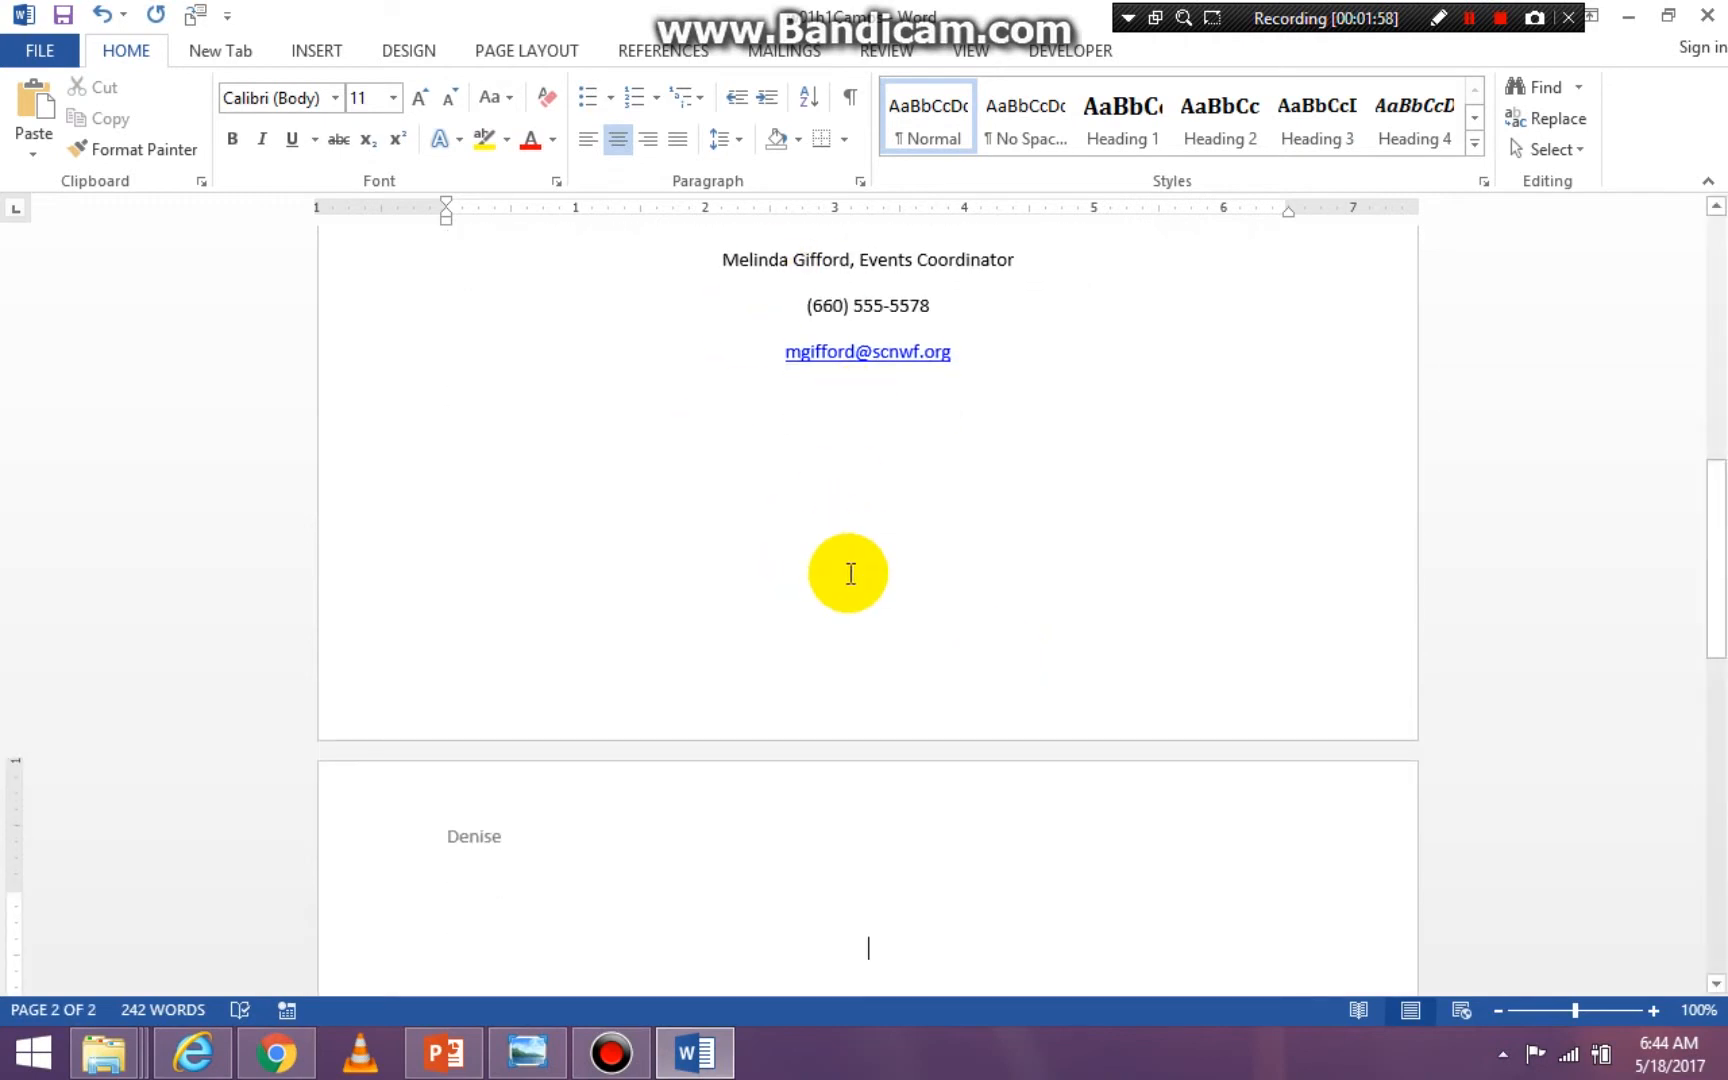
- Switch back and forth between the page 1 footer and the body text, and delete the surplus blank lines spilling onto page 2
double_click(855, 580)
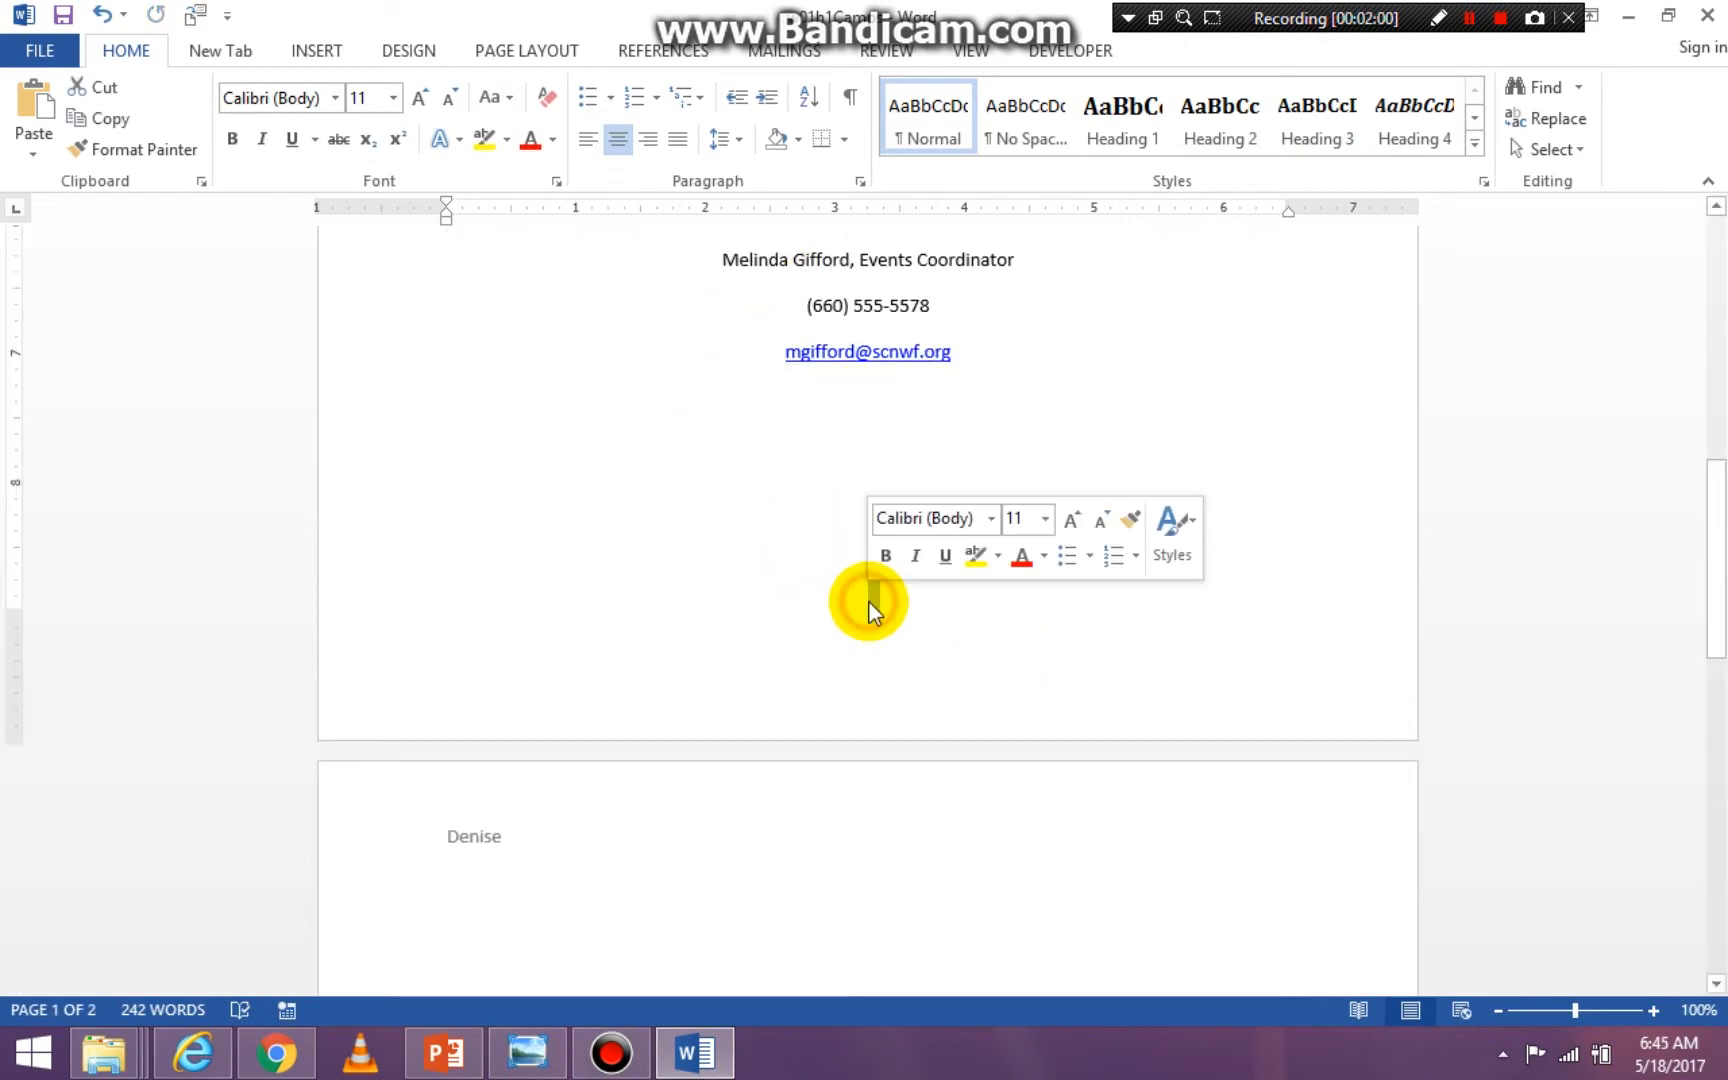
double_click(870, 620)
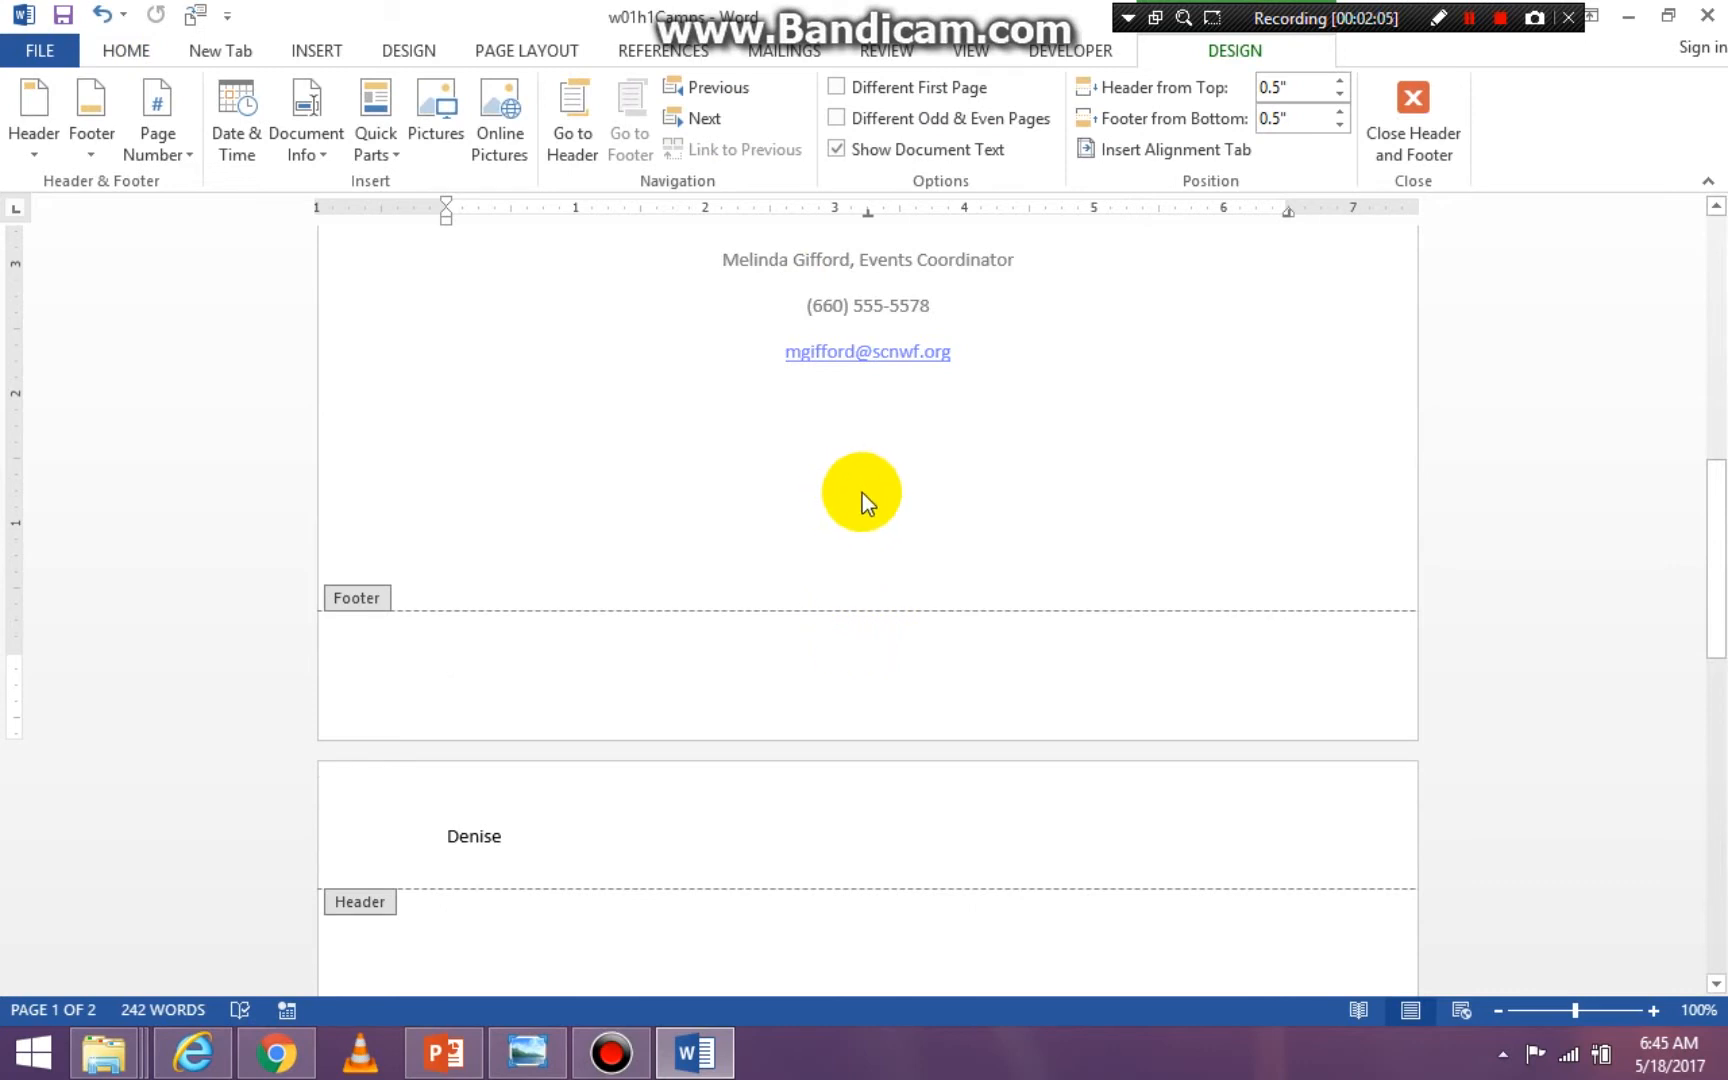
double_click(863, 493)
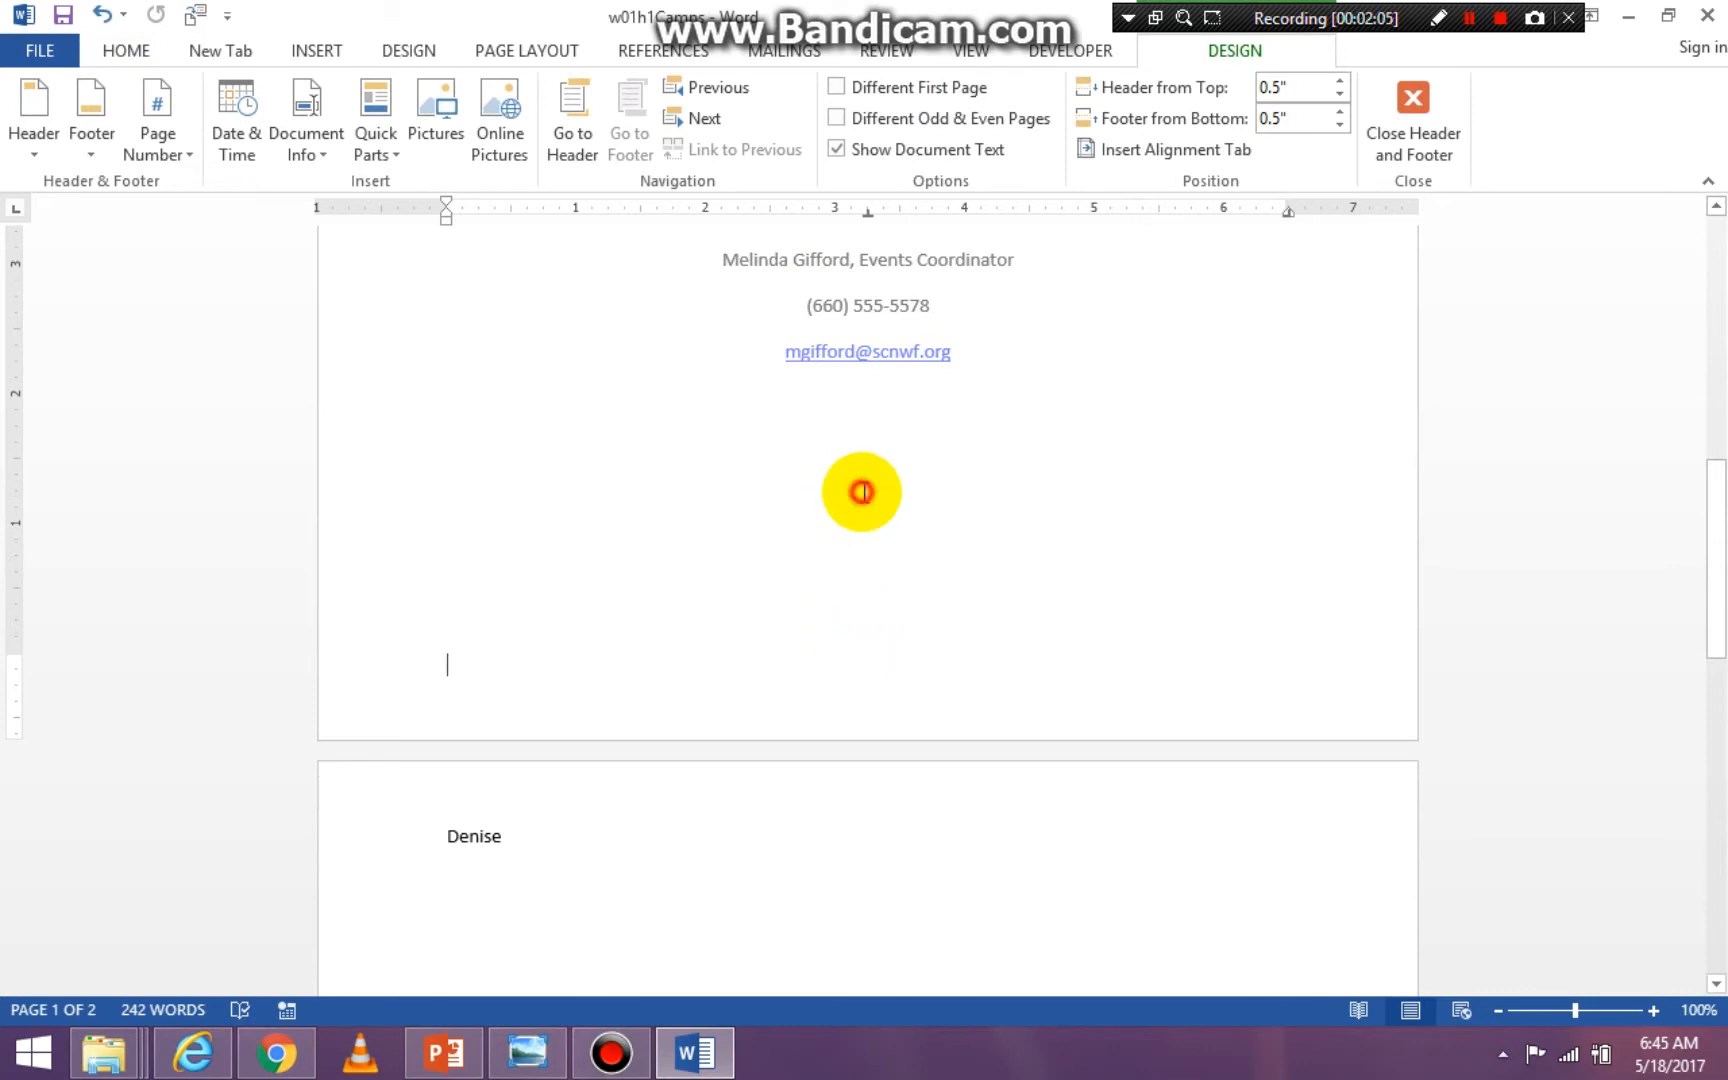
double_click(876, 686)
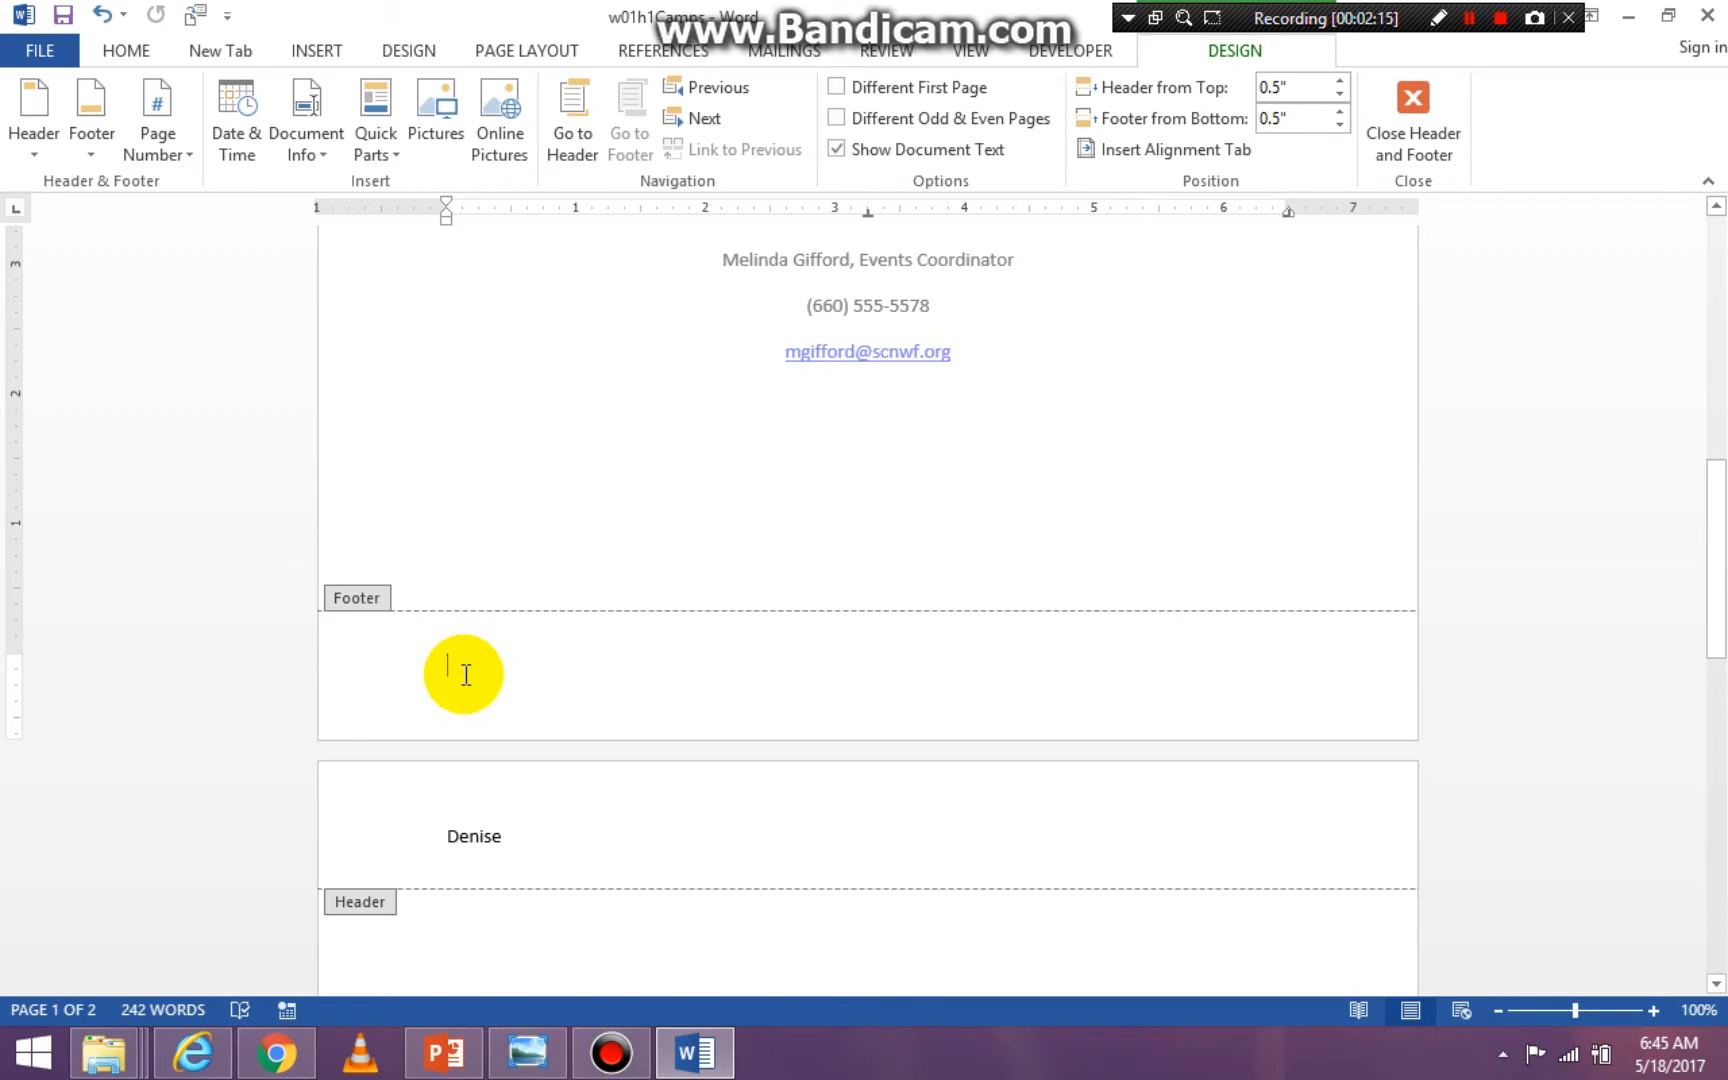
double_click(900, 500)
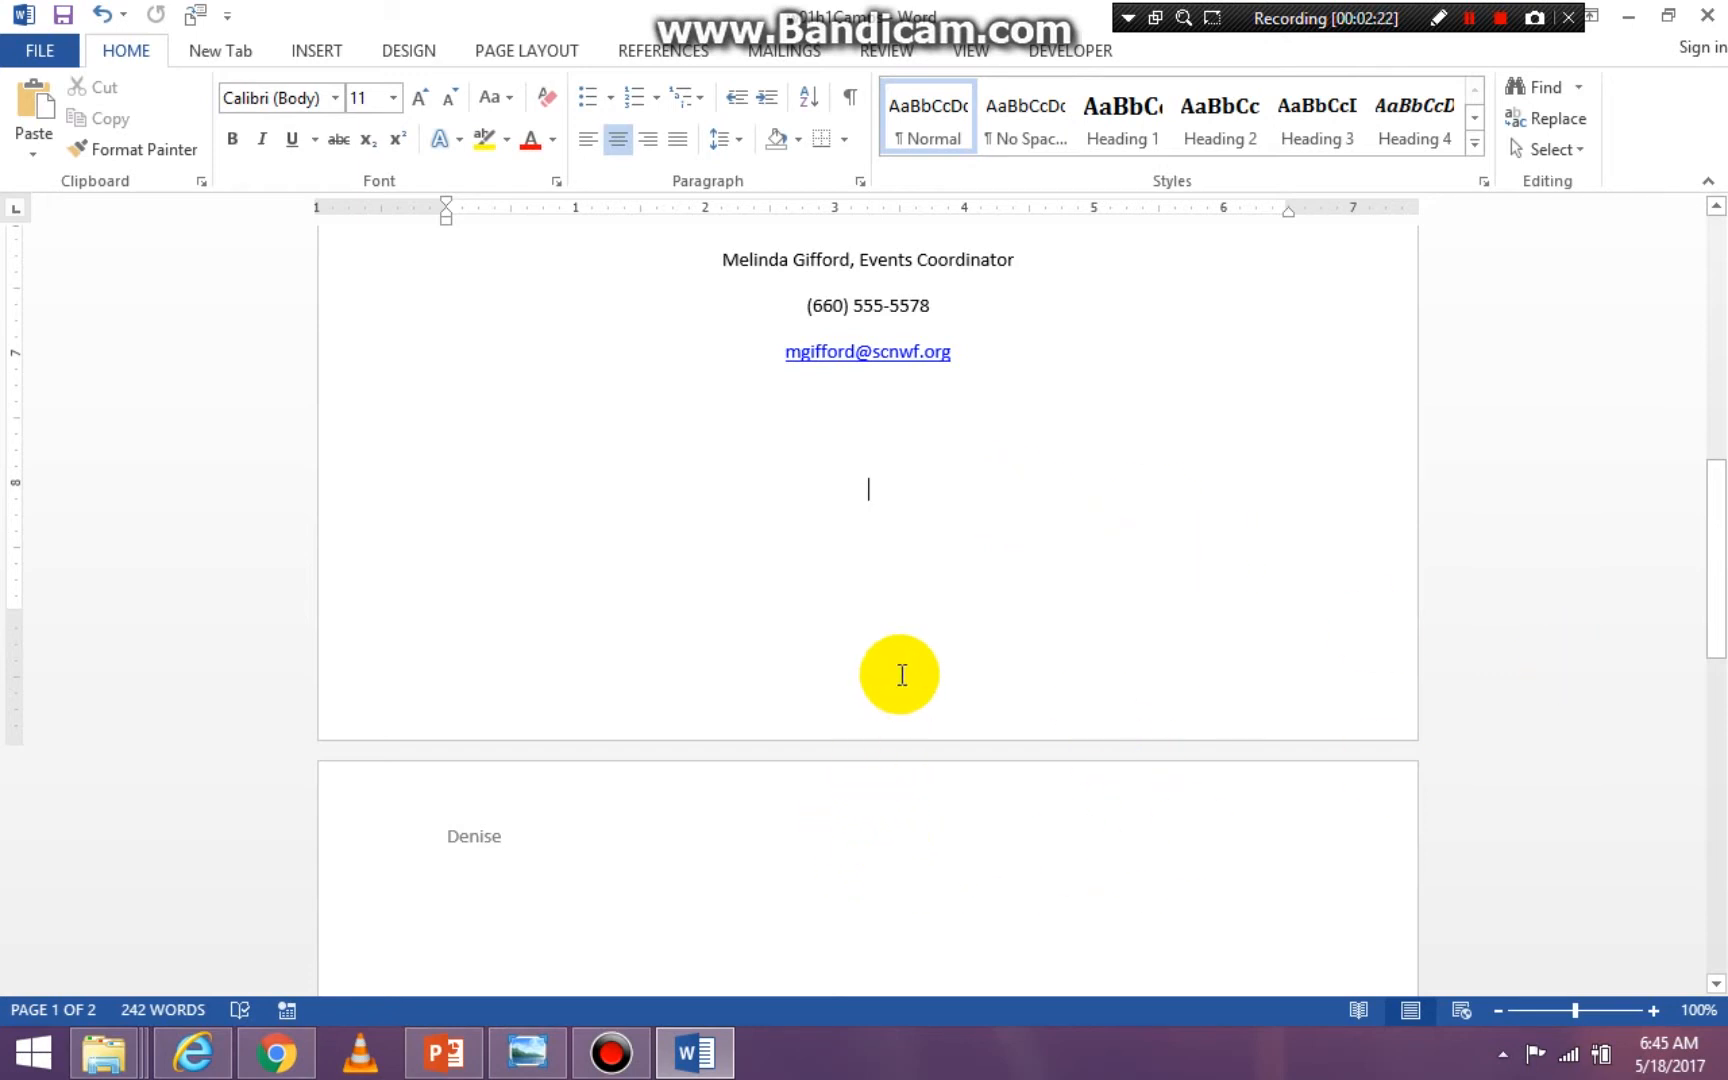
key("Delete")
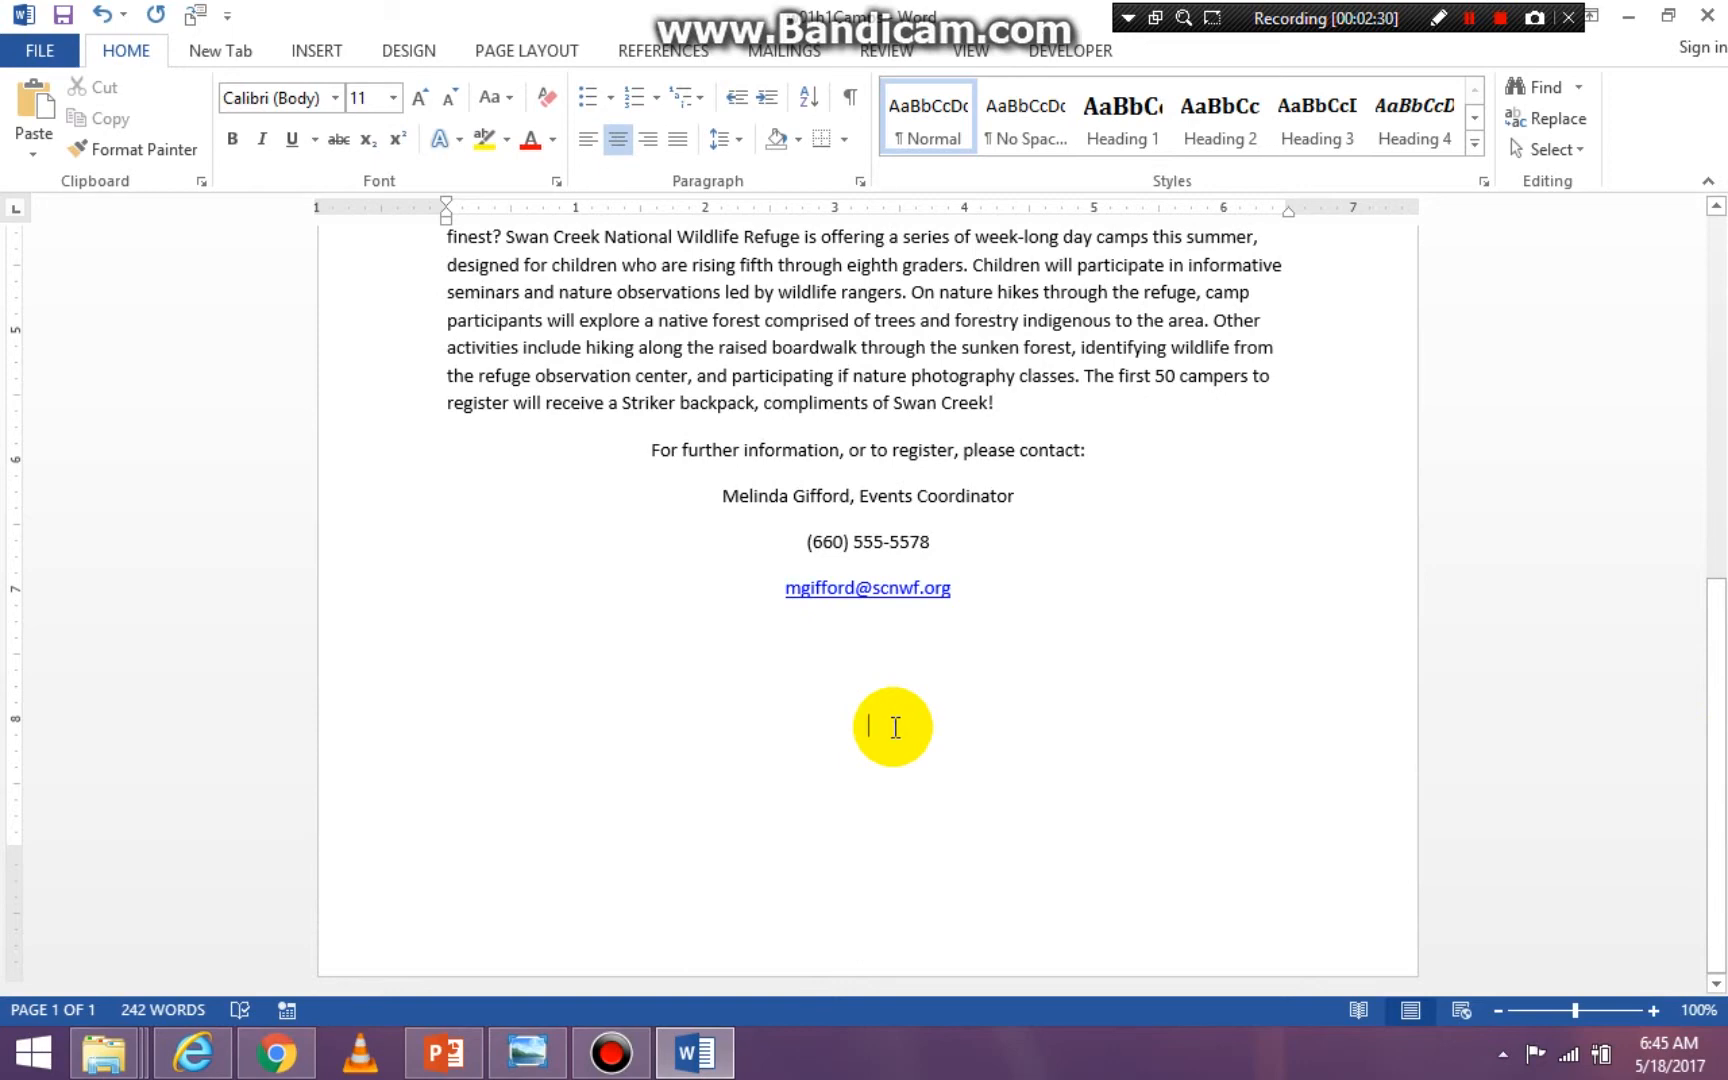
- Insert a Blank style footer containing the author's first name, return to the body text, and review the page's header and footer
left_click(318, 52)
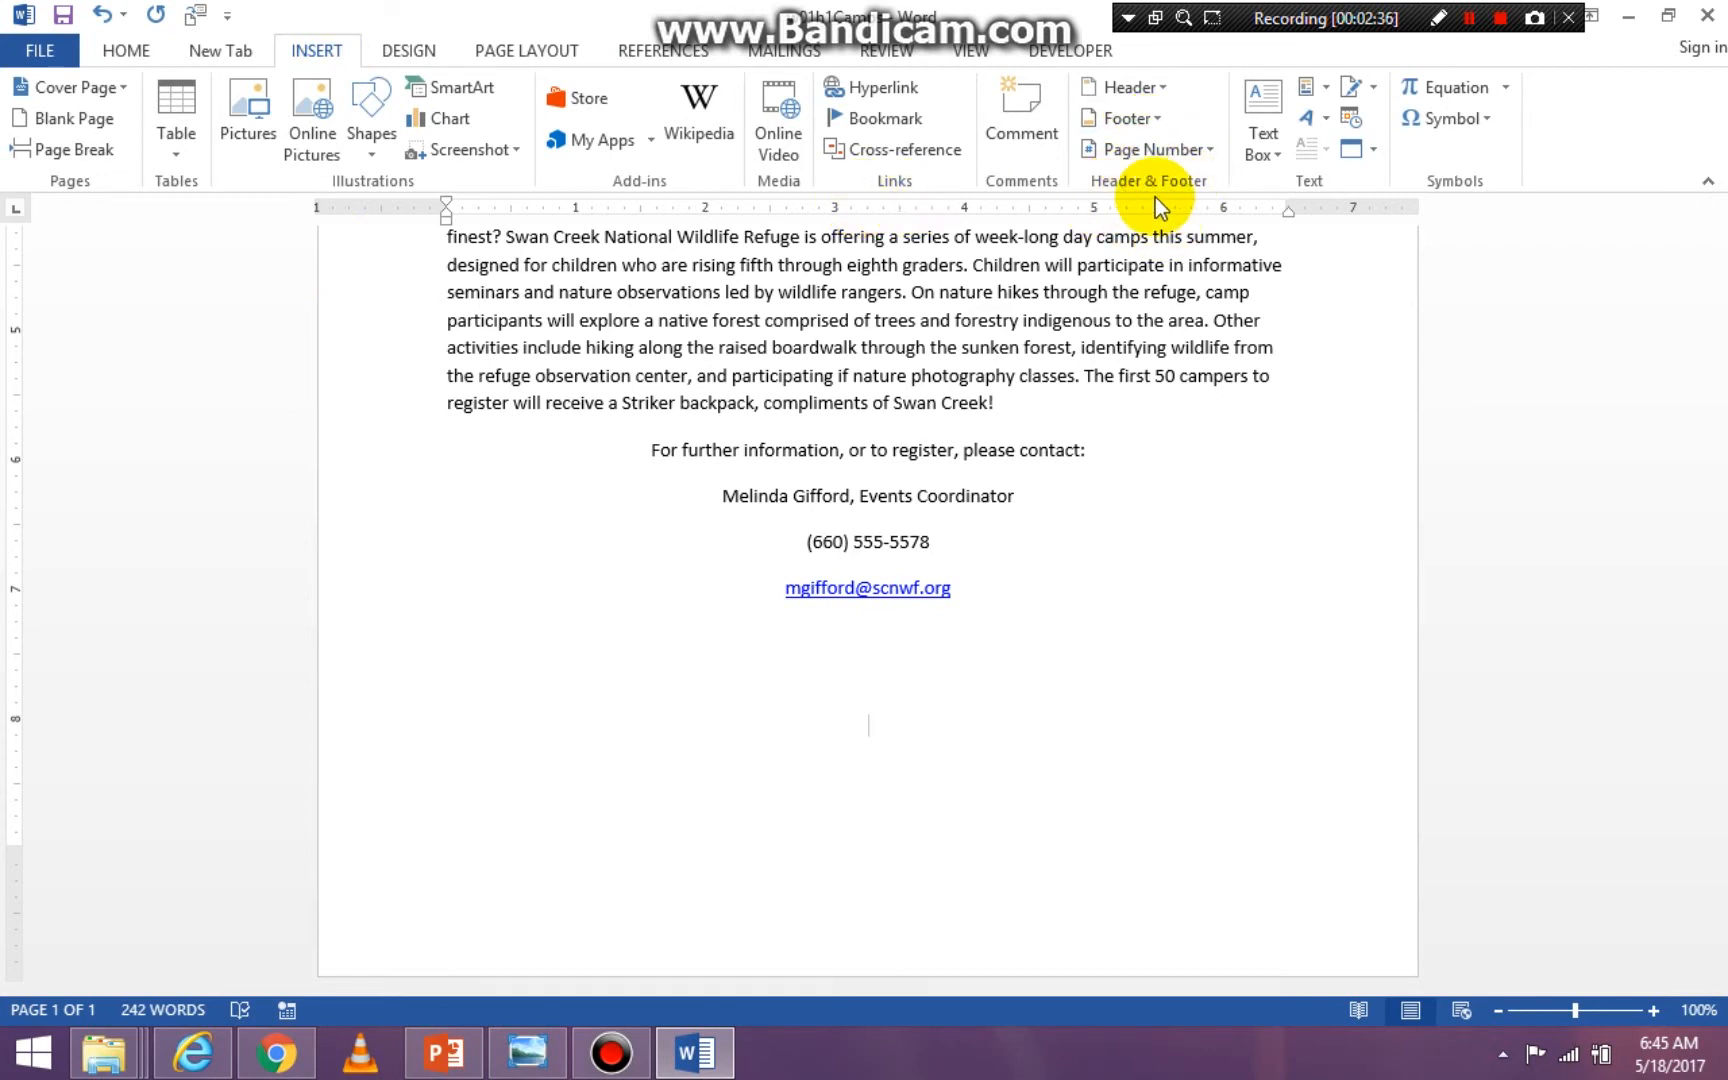
left_click(1153, 120)
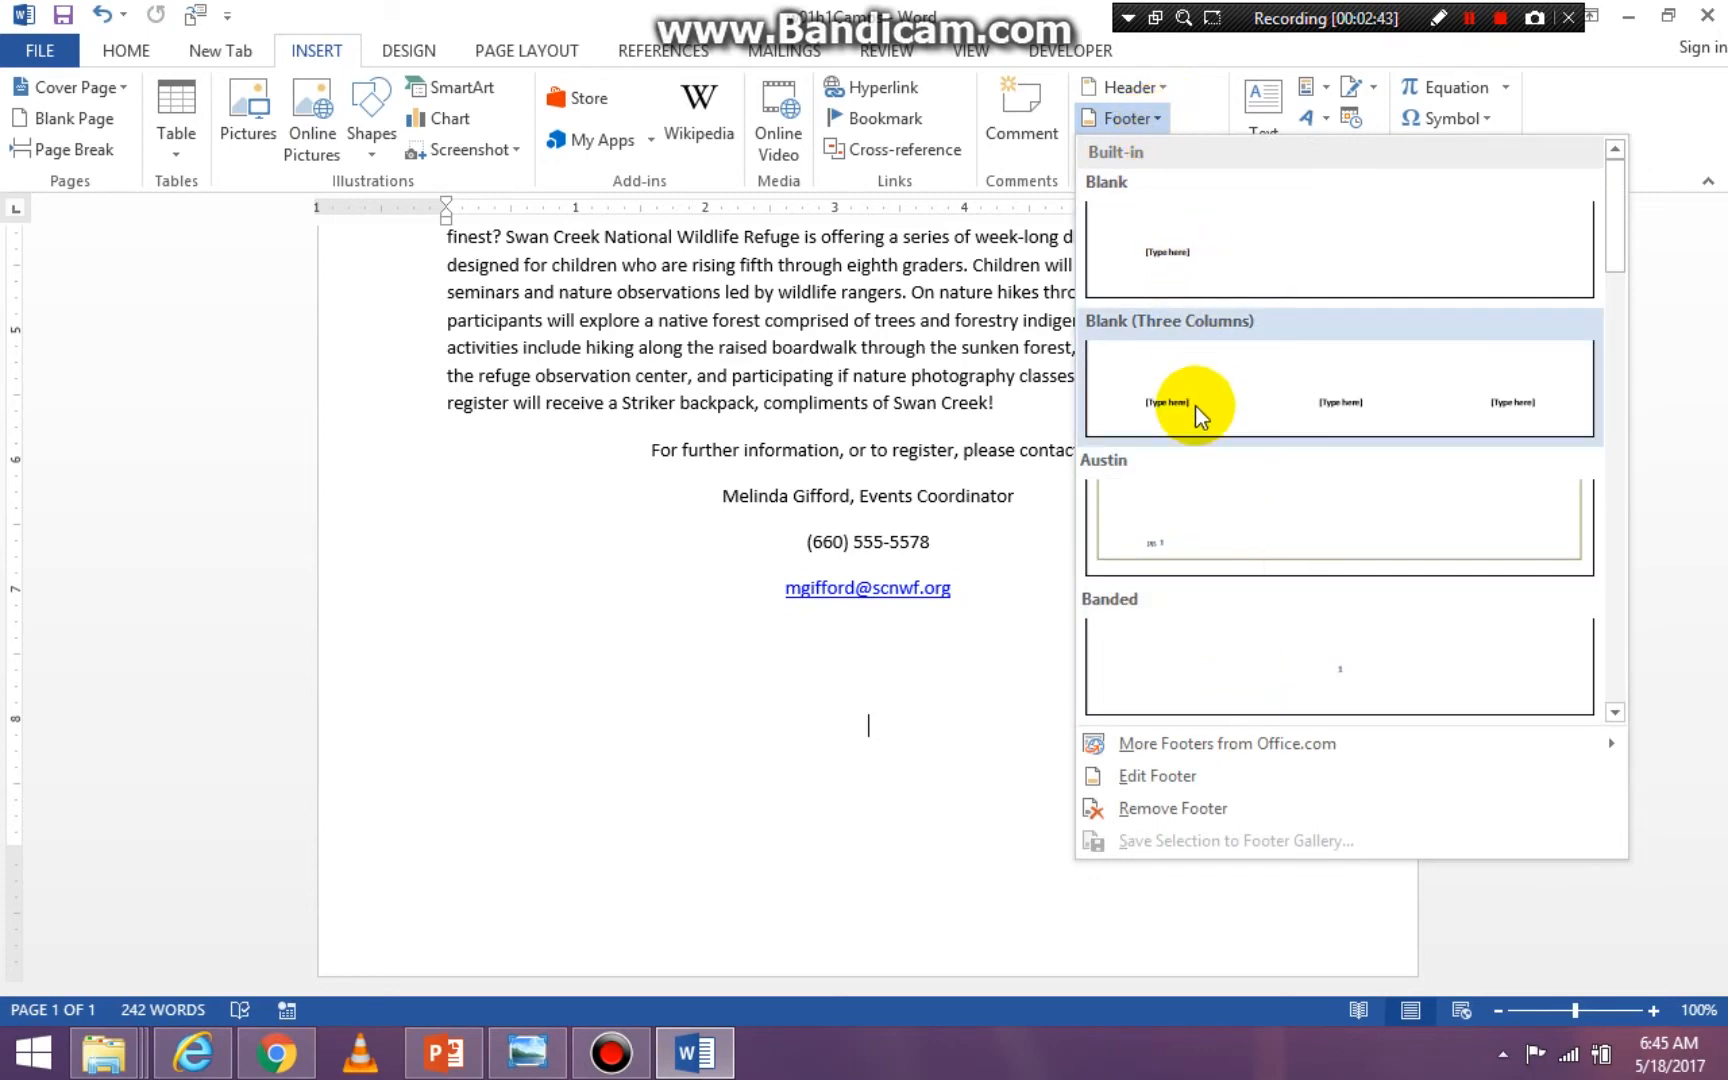
left_click(1233, 250)
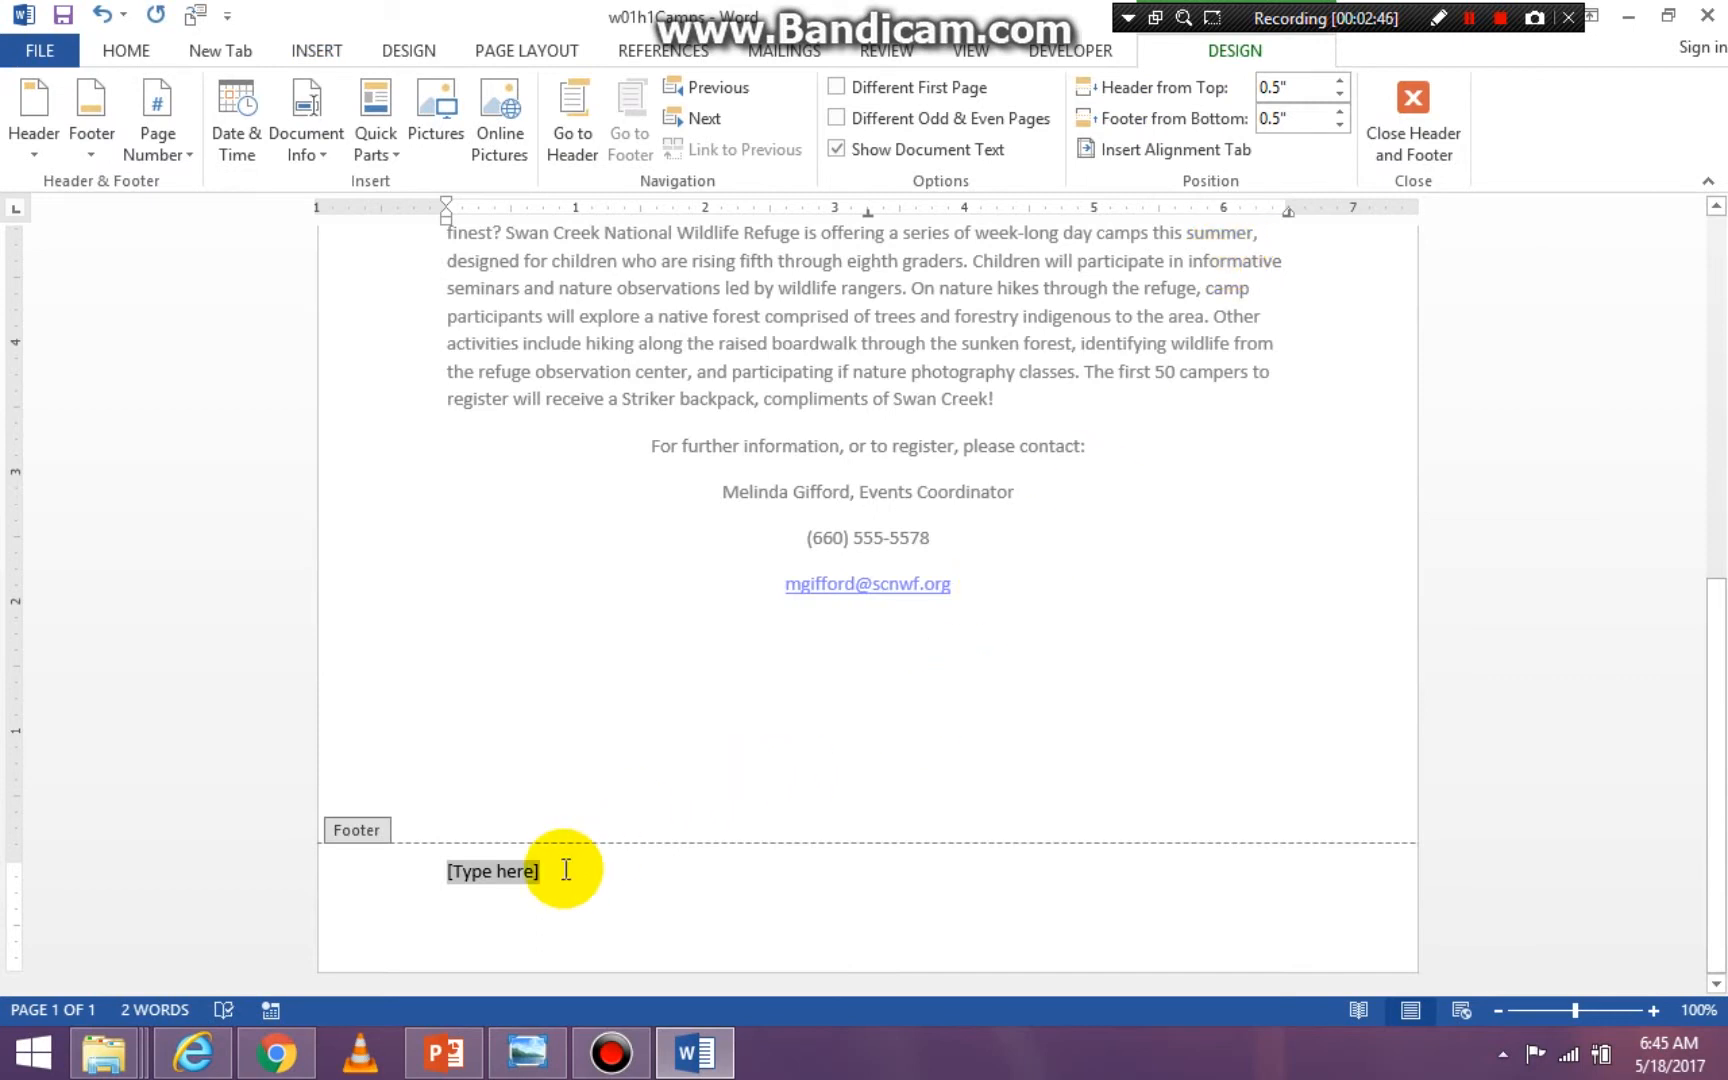
type("Denise")
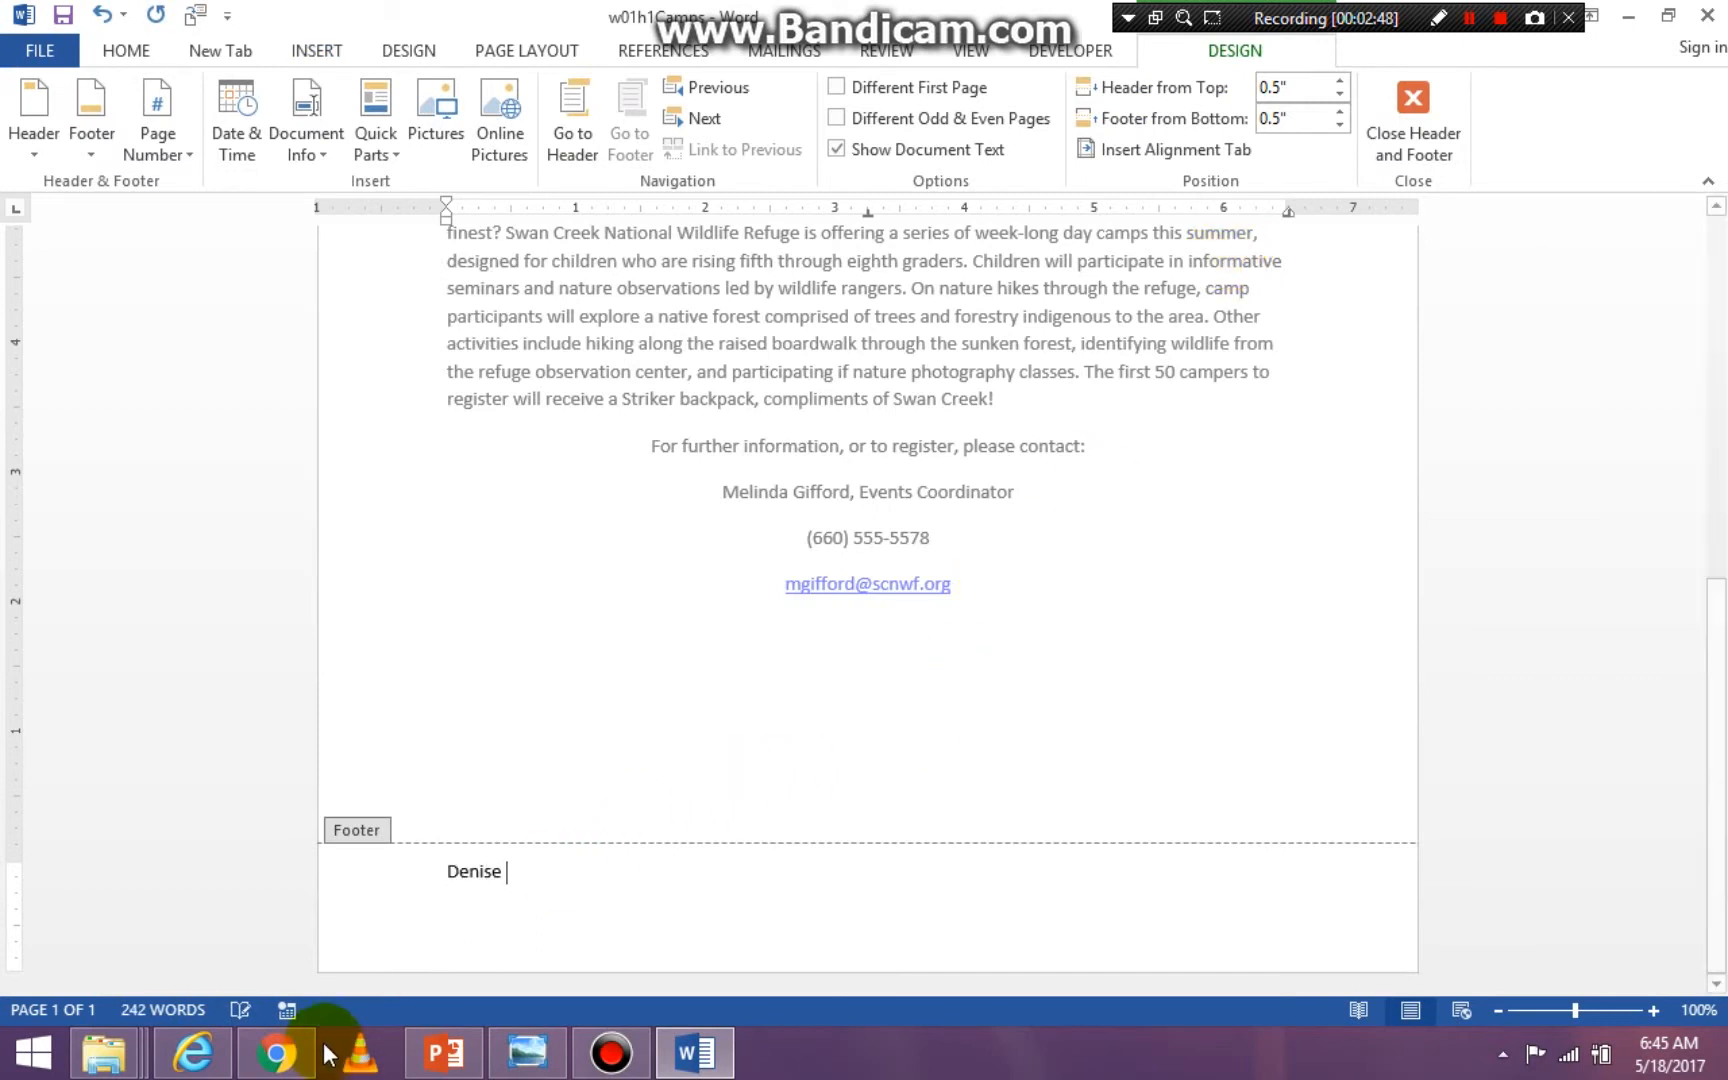
double_click(1081, 554)
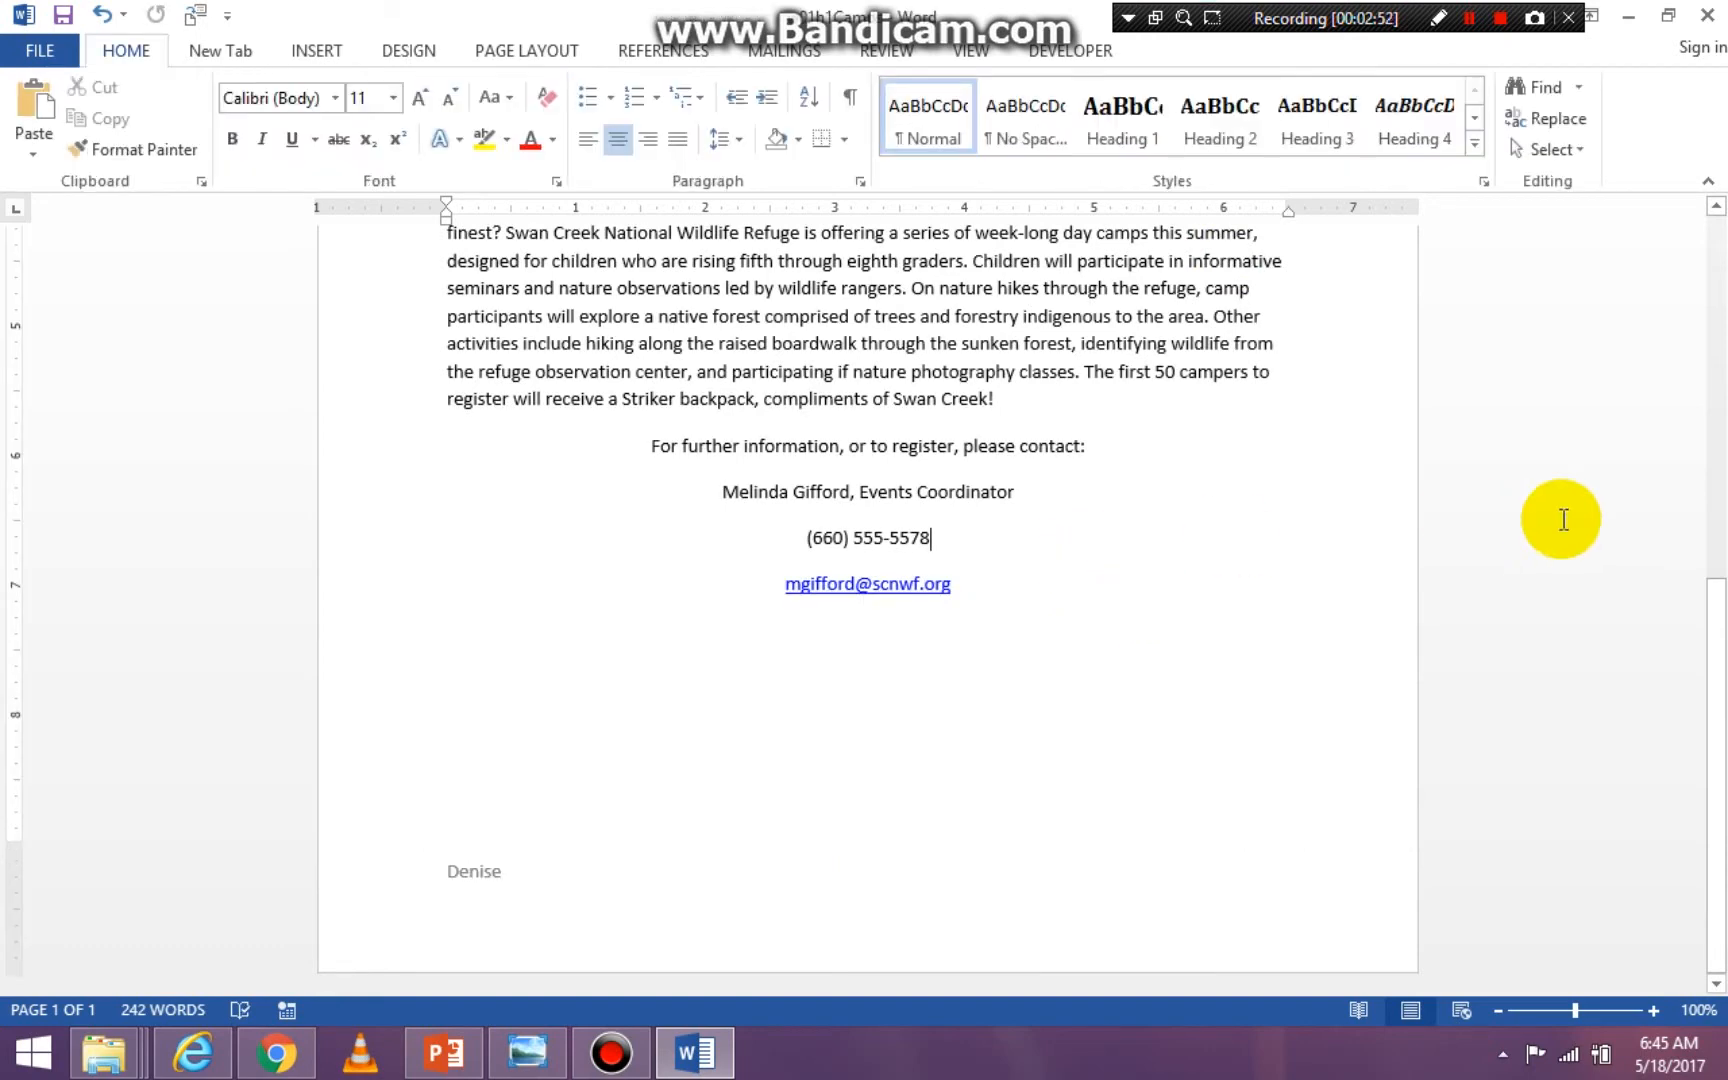
left_click_drag(1707, 605, 1705, 262)
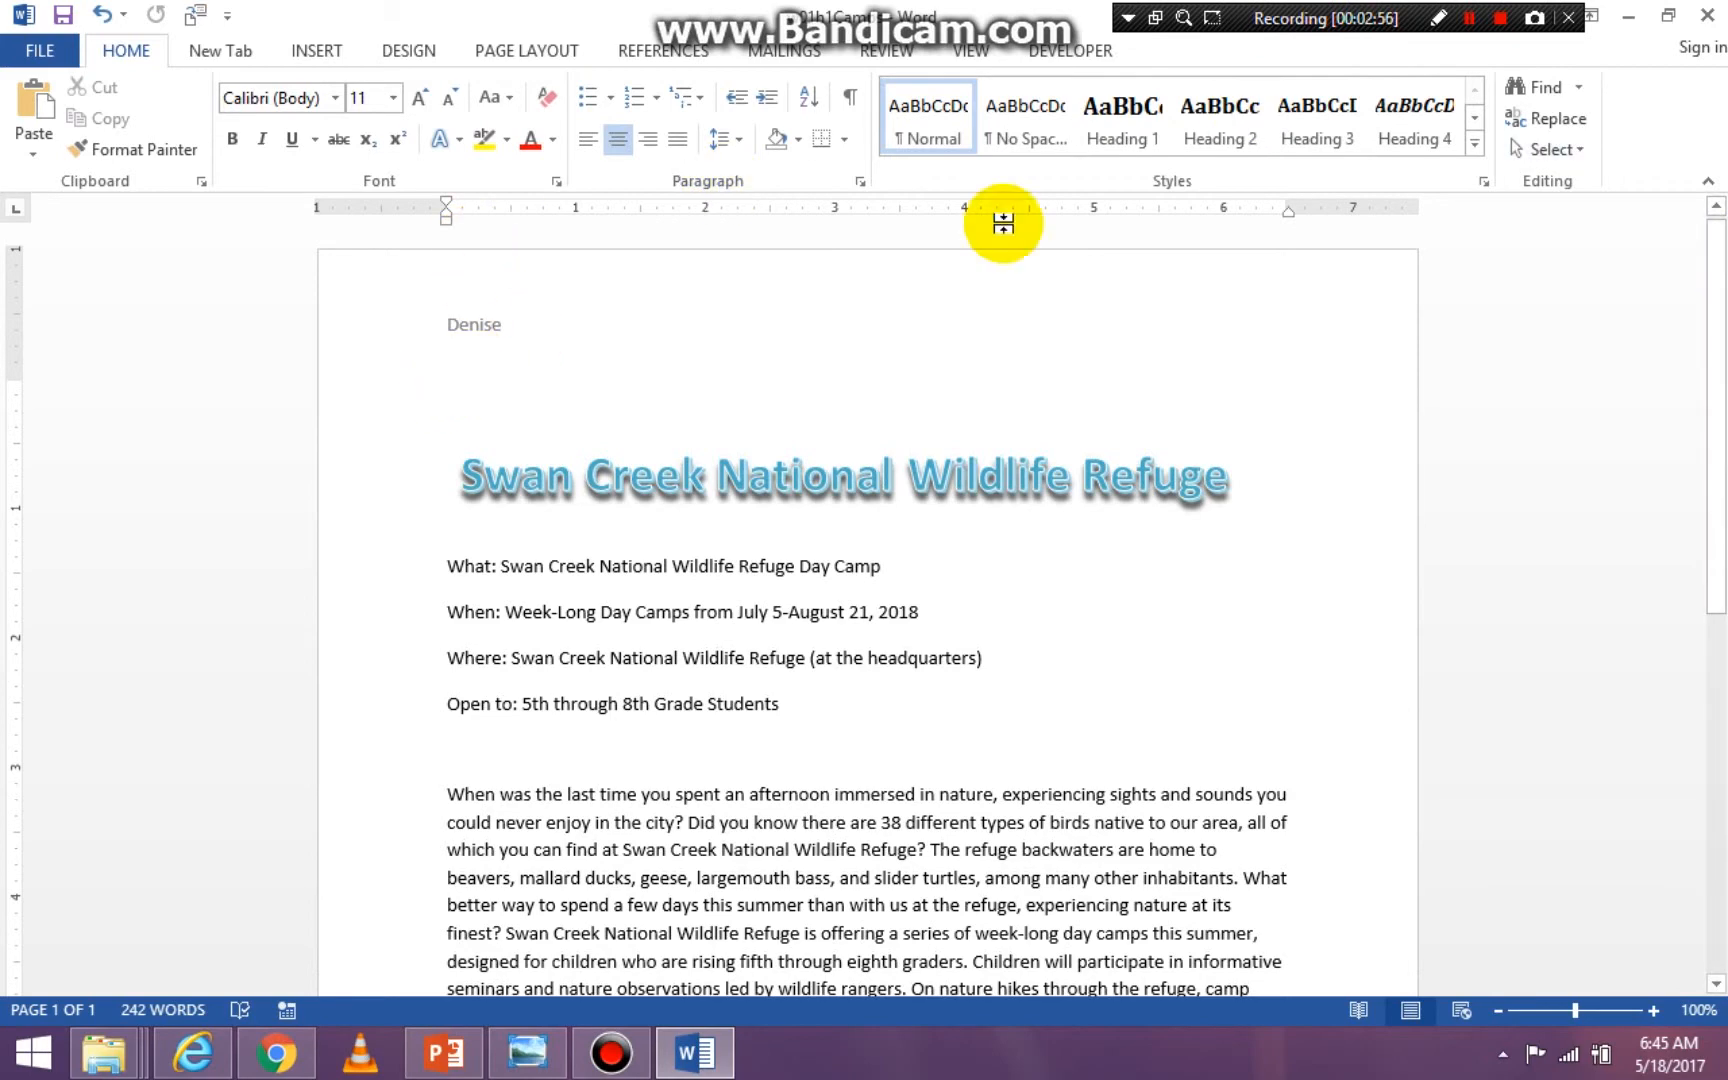
left_click_drag(1709, 262, 1701, 752)
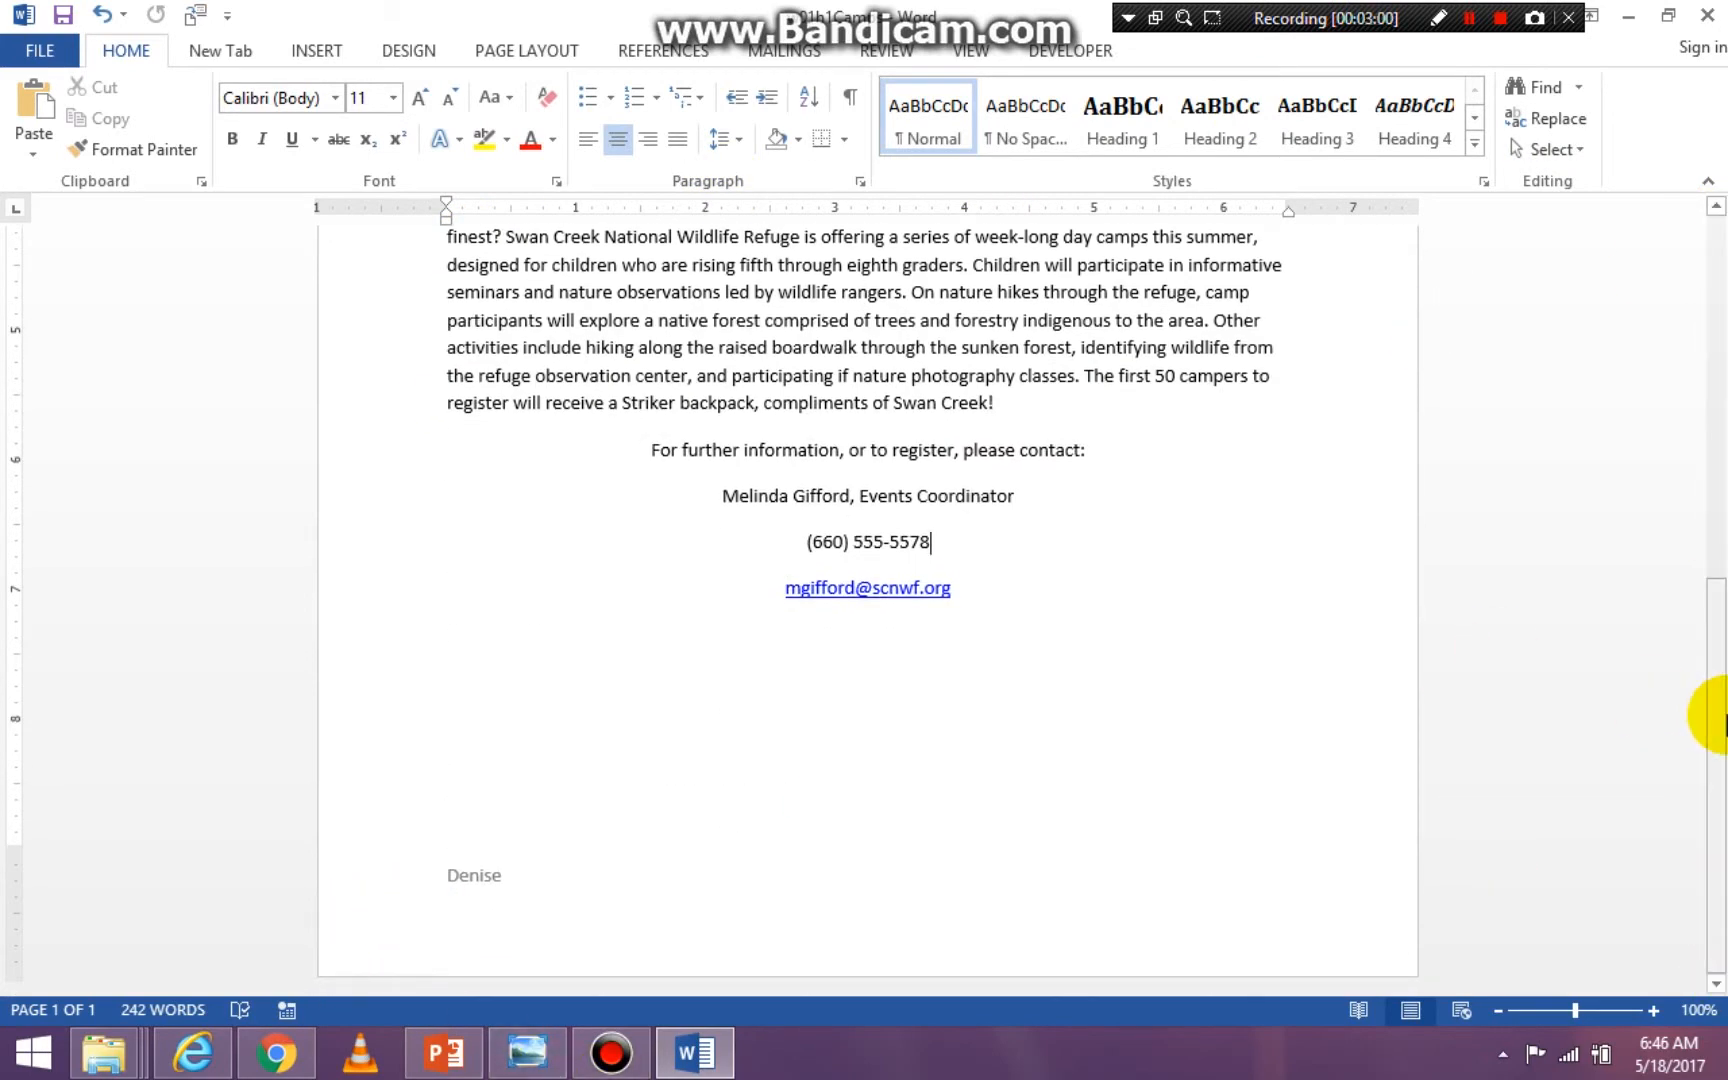
left_click_drag(1718, 715, 1674, 316)
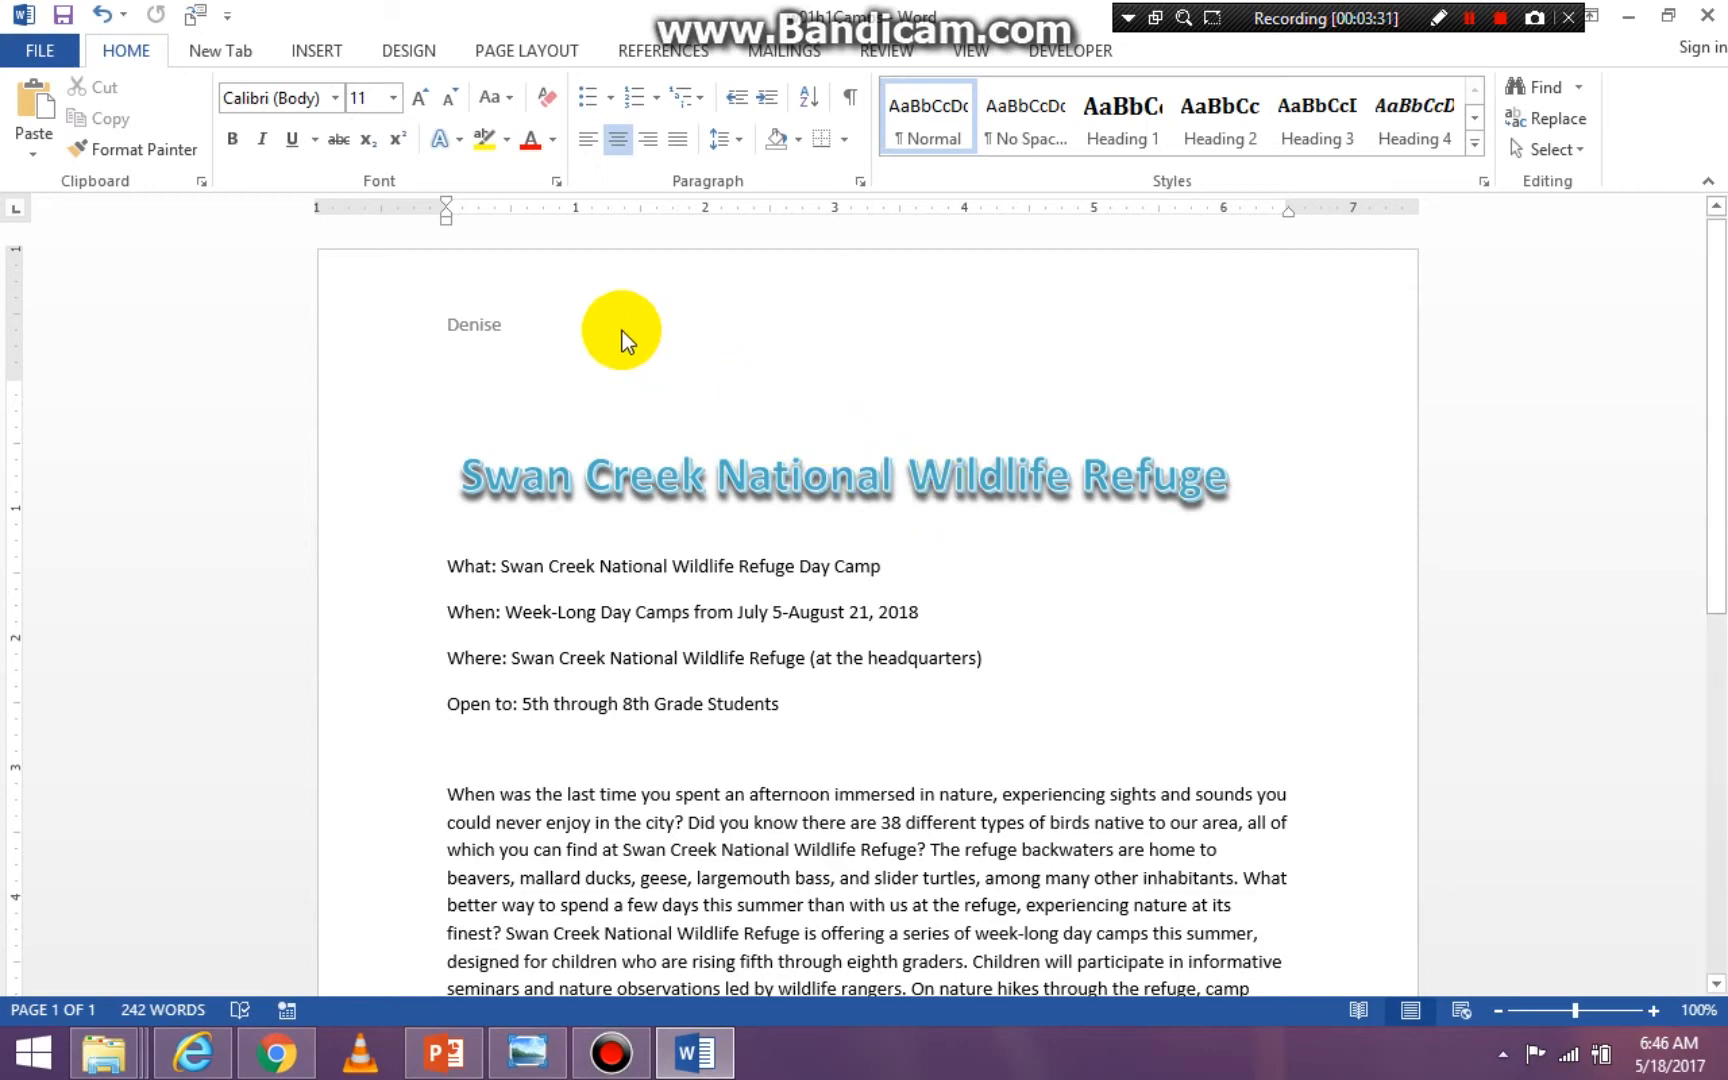
- Apply the Narrow margins preset (0.5" on all sides) to the document, and undo that page setup change
left_click(319, 51)
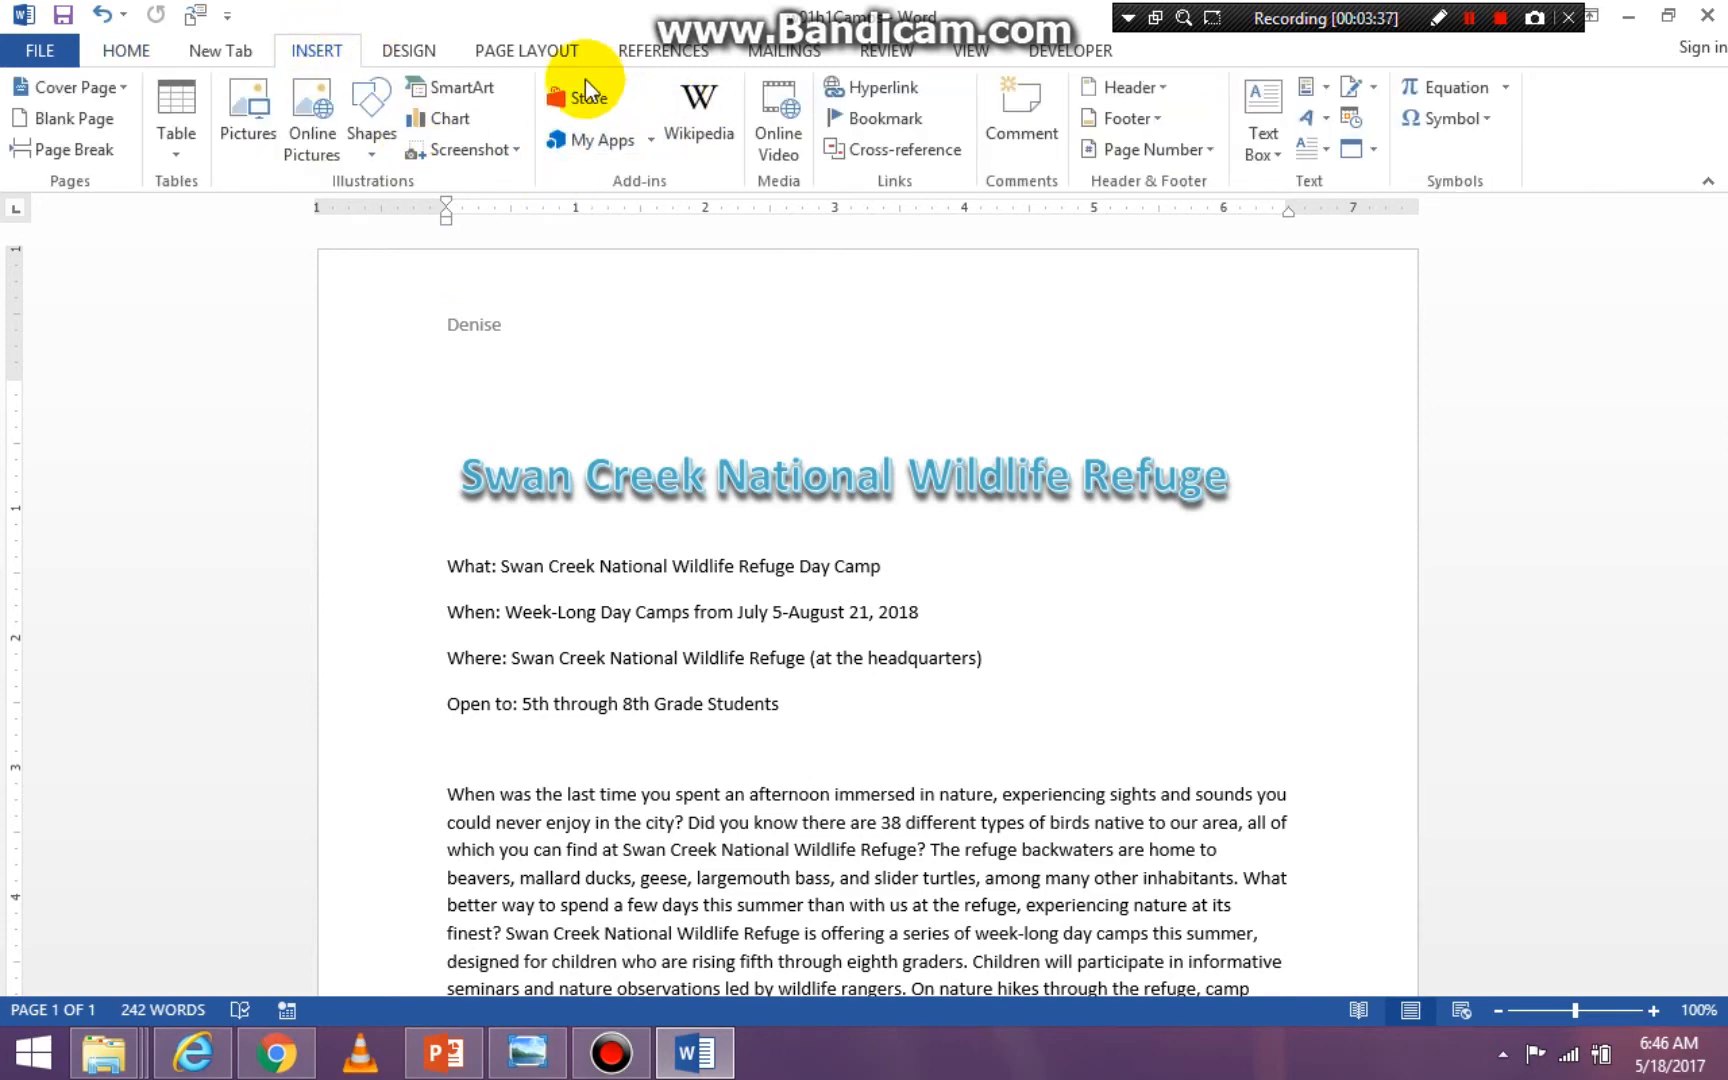
left_click(522, 50)
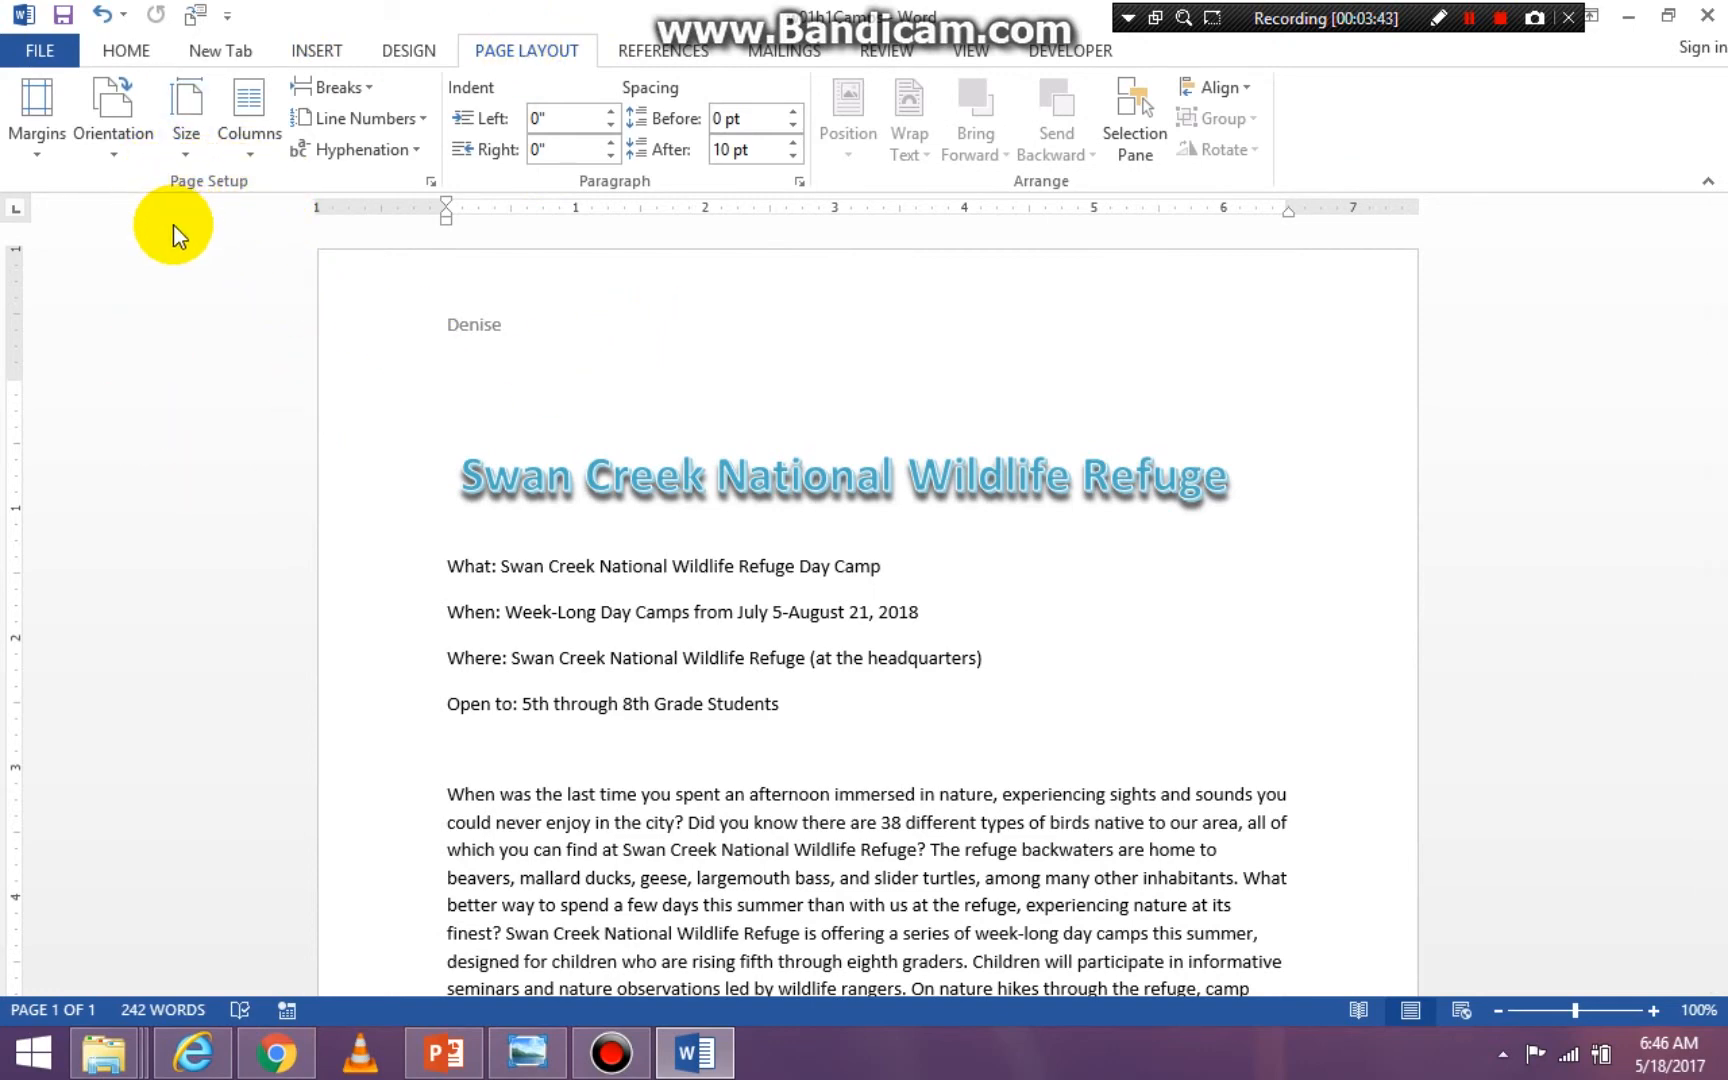
left_click(40, 147)
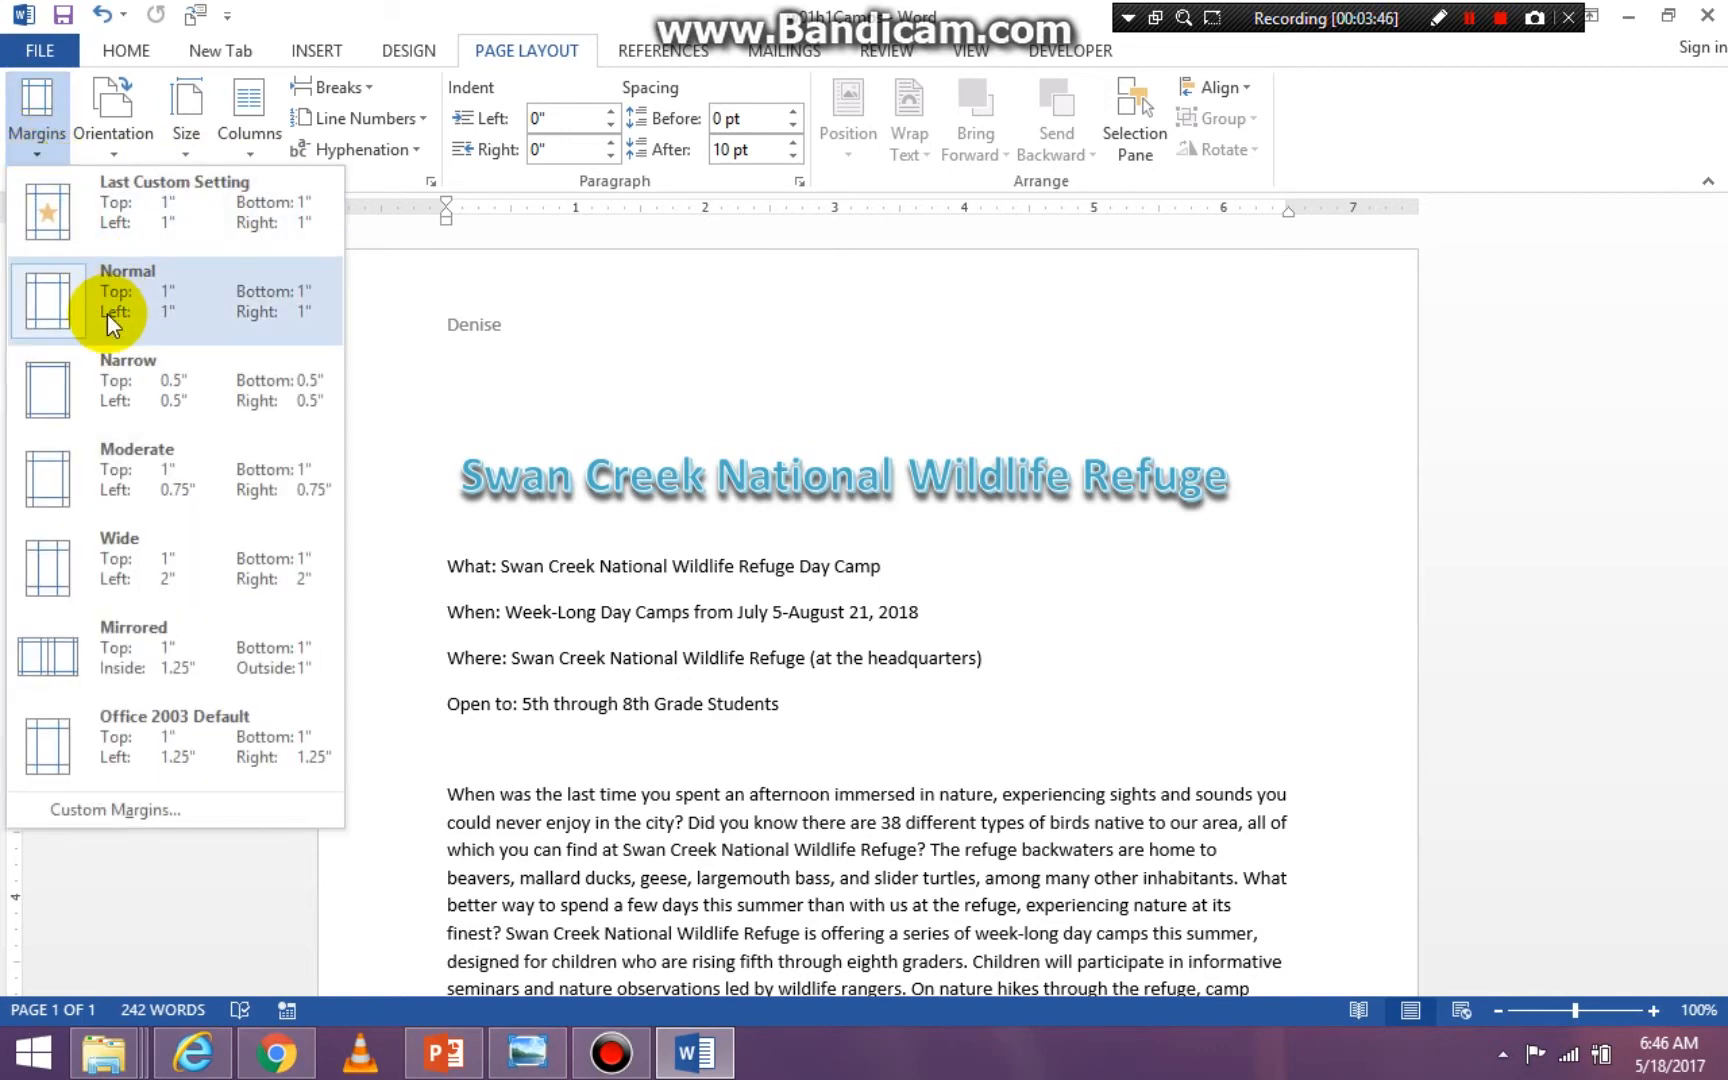
left_click(90, 396)
scroll(88, 392, "down", 5)
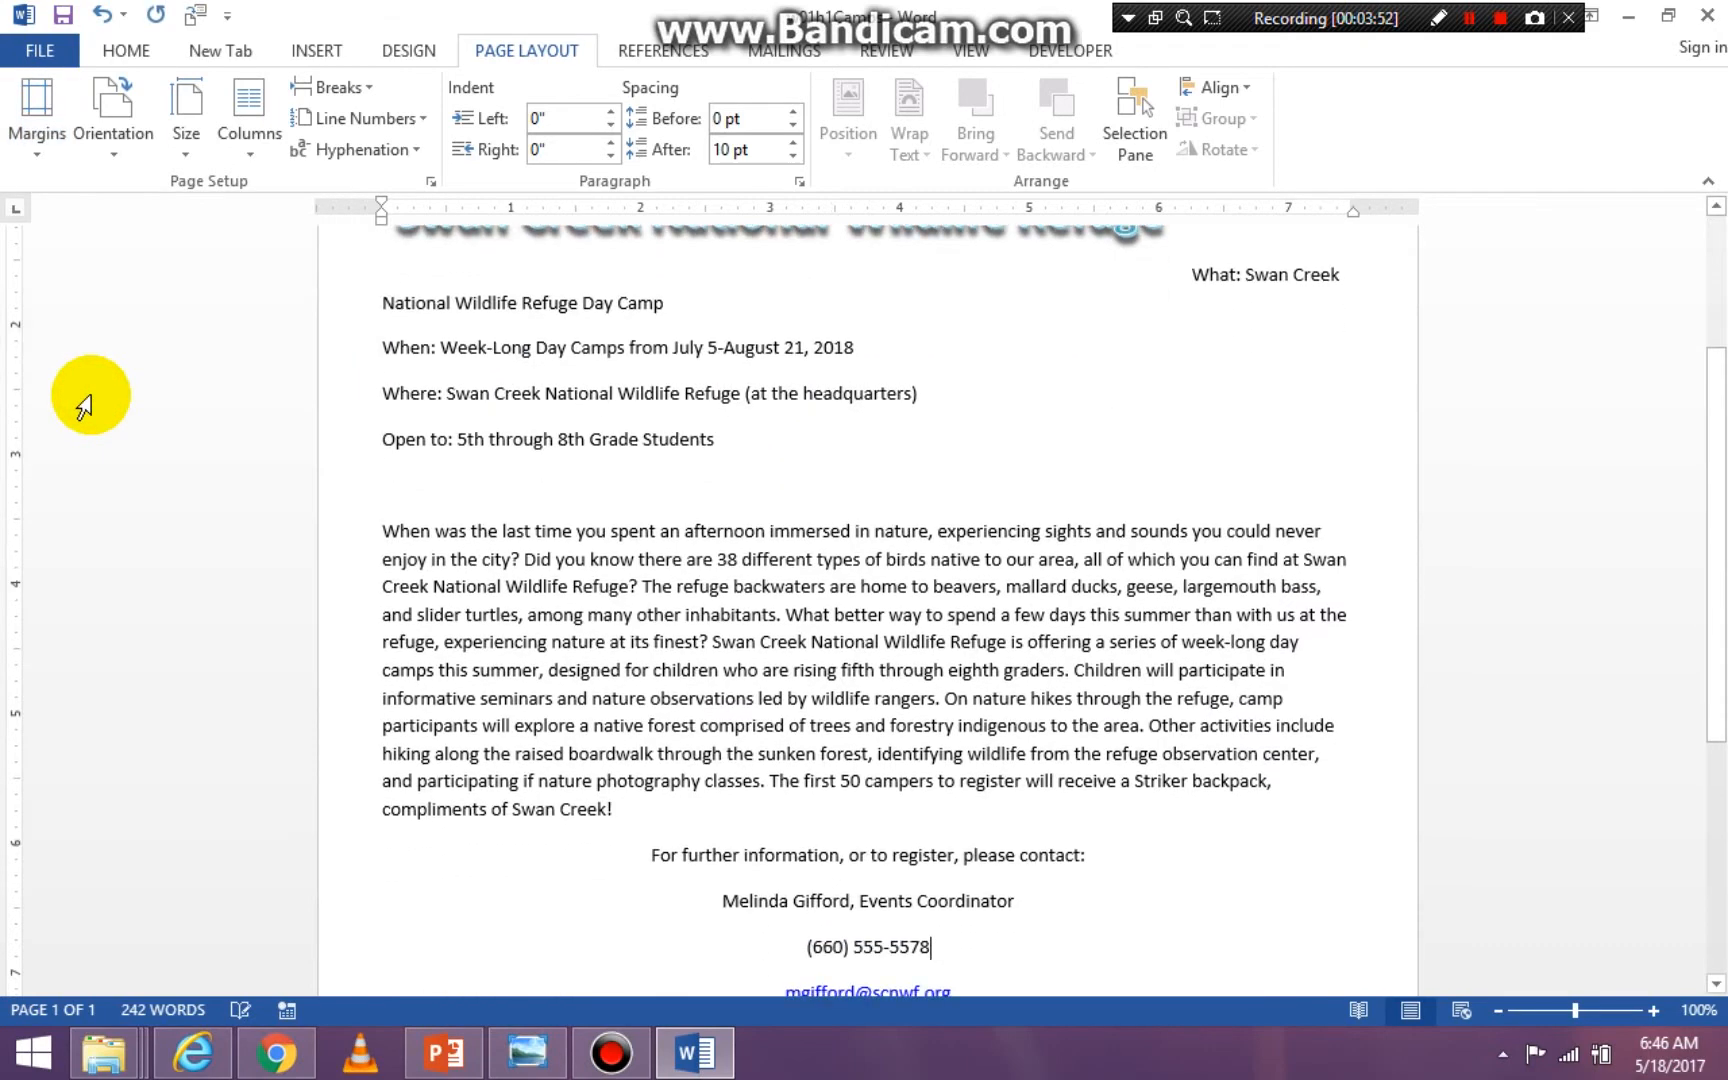
left_click_drag(1712, 552, 1686, 289)
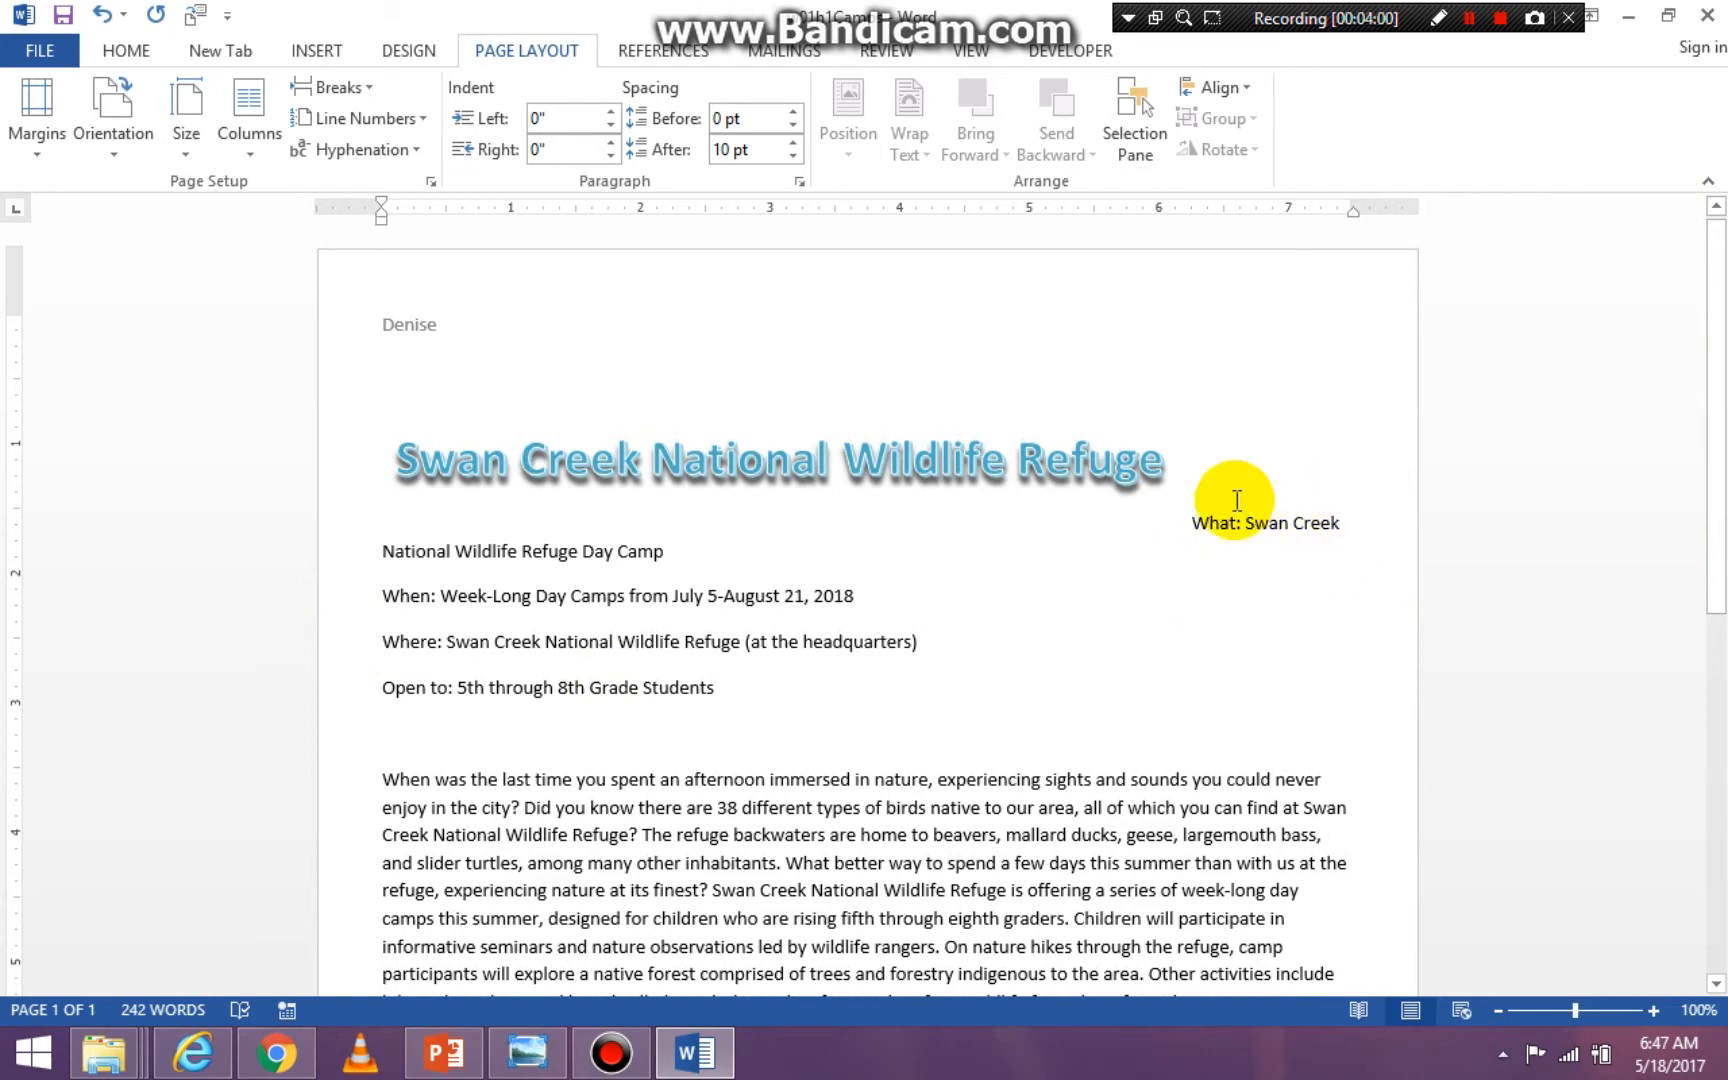
left_click(103, 15)
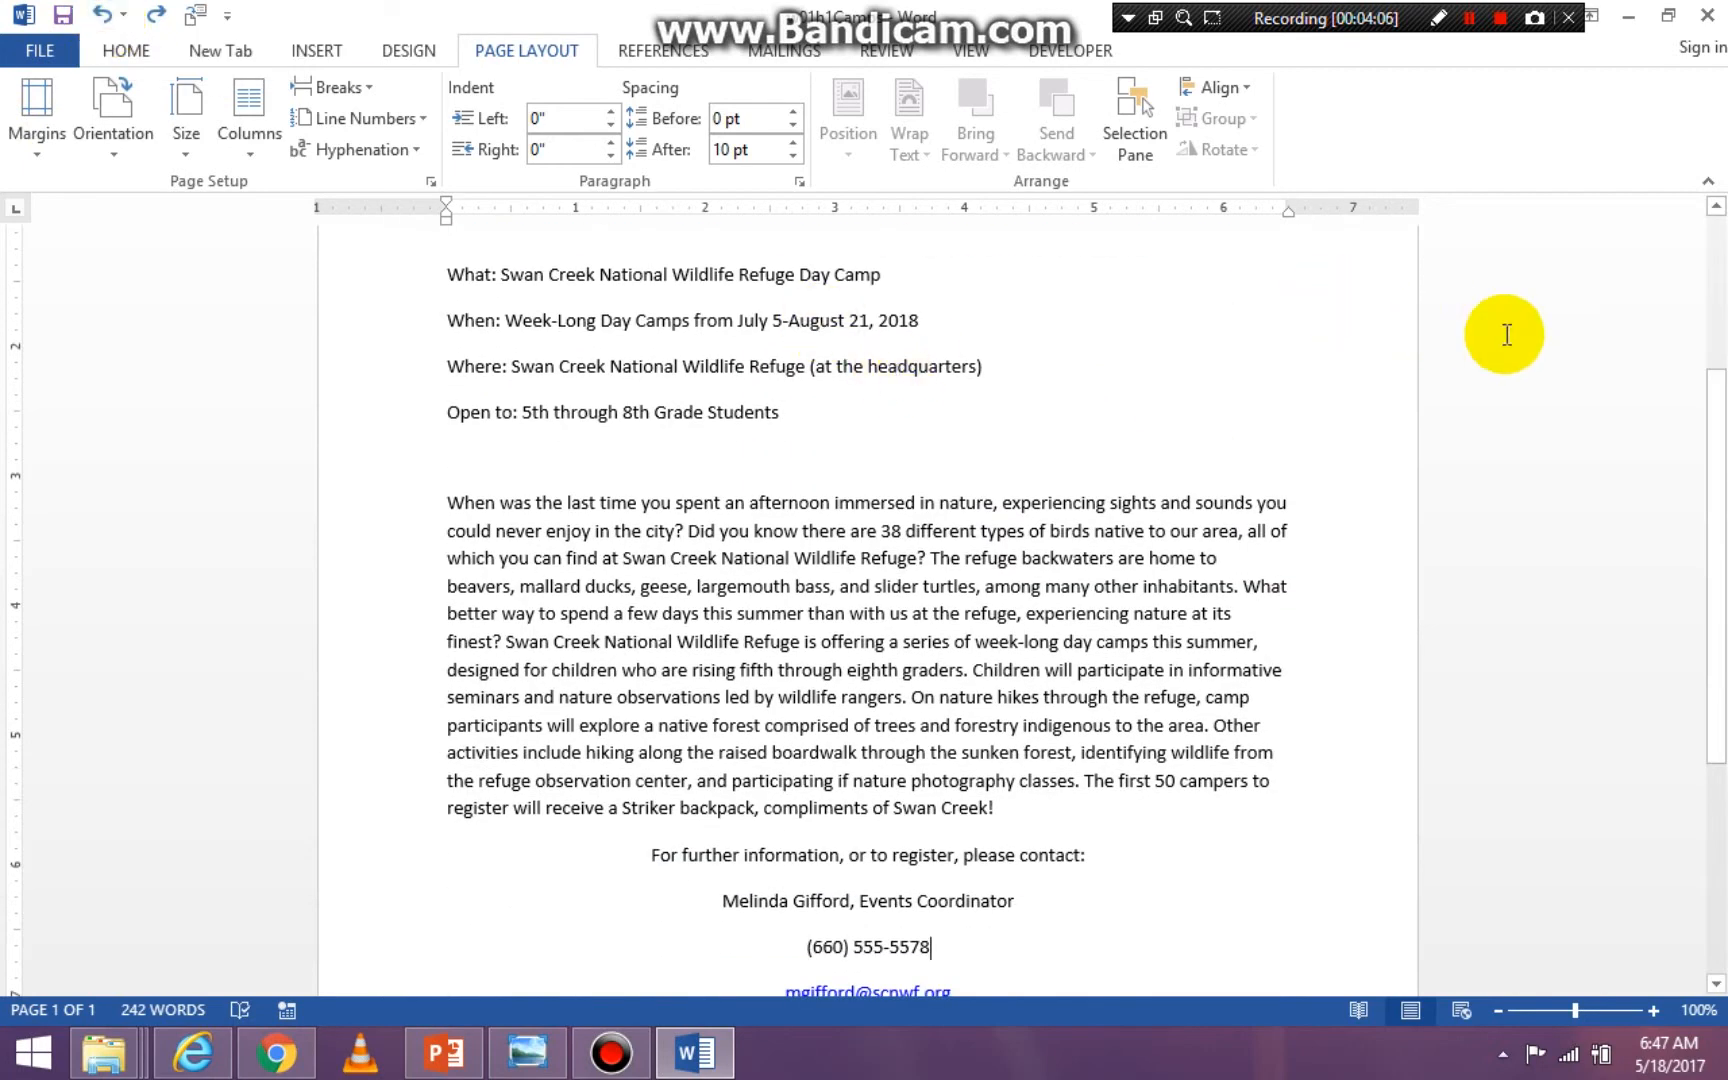
left_click_drag(1716, 494, 1670, 174)
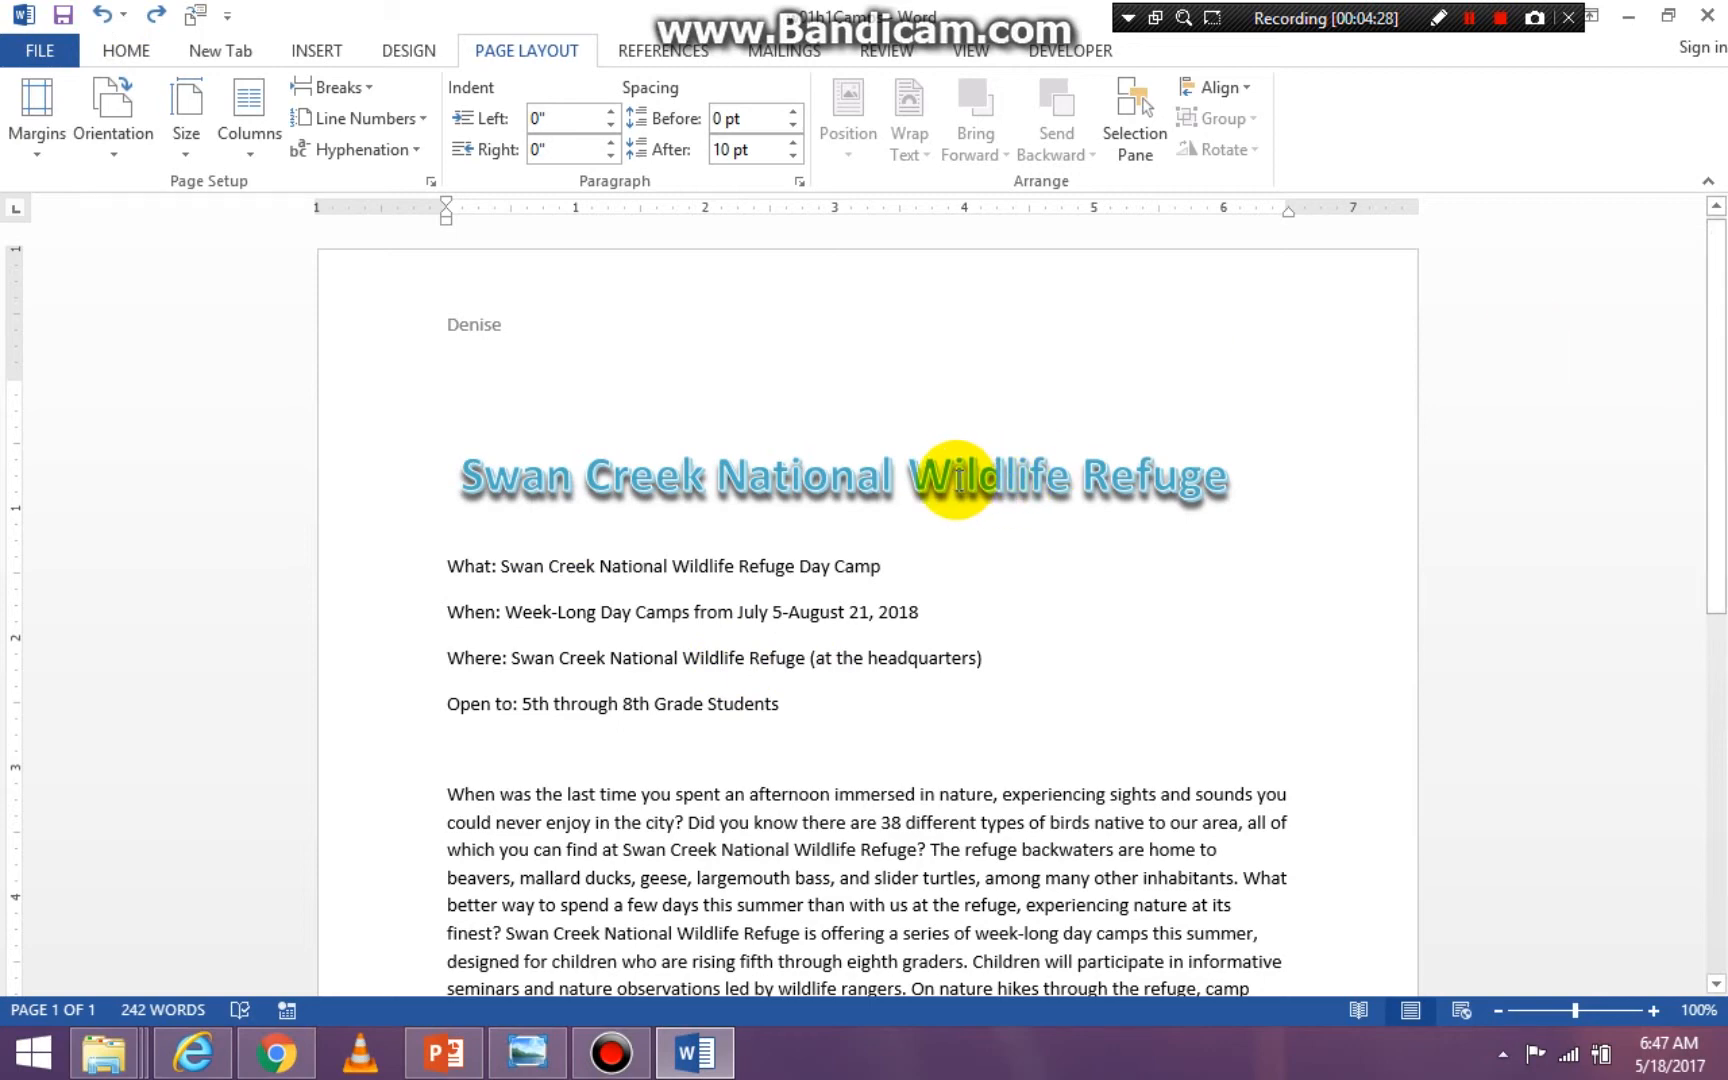
- Change the document's page orientation to Landscape
left_click_drag(1720, 305, 1560, 290)
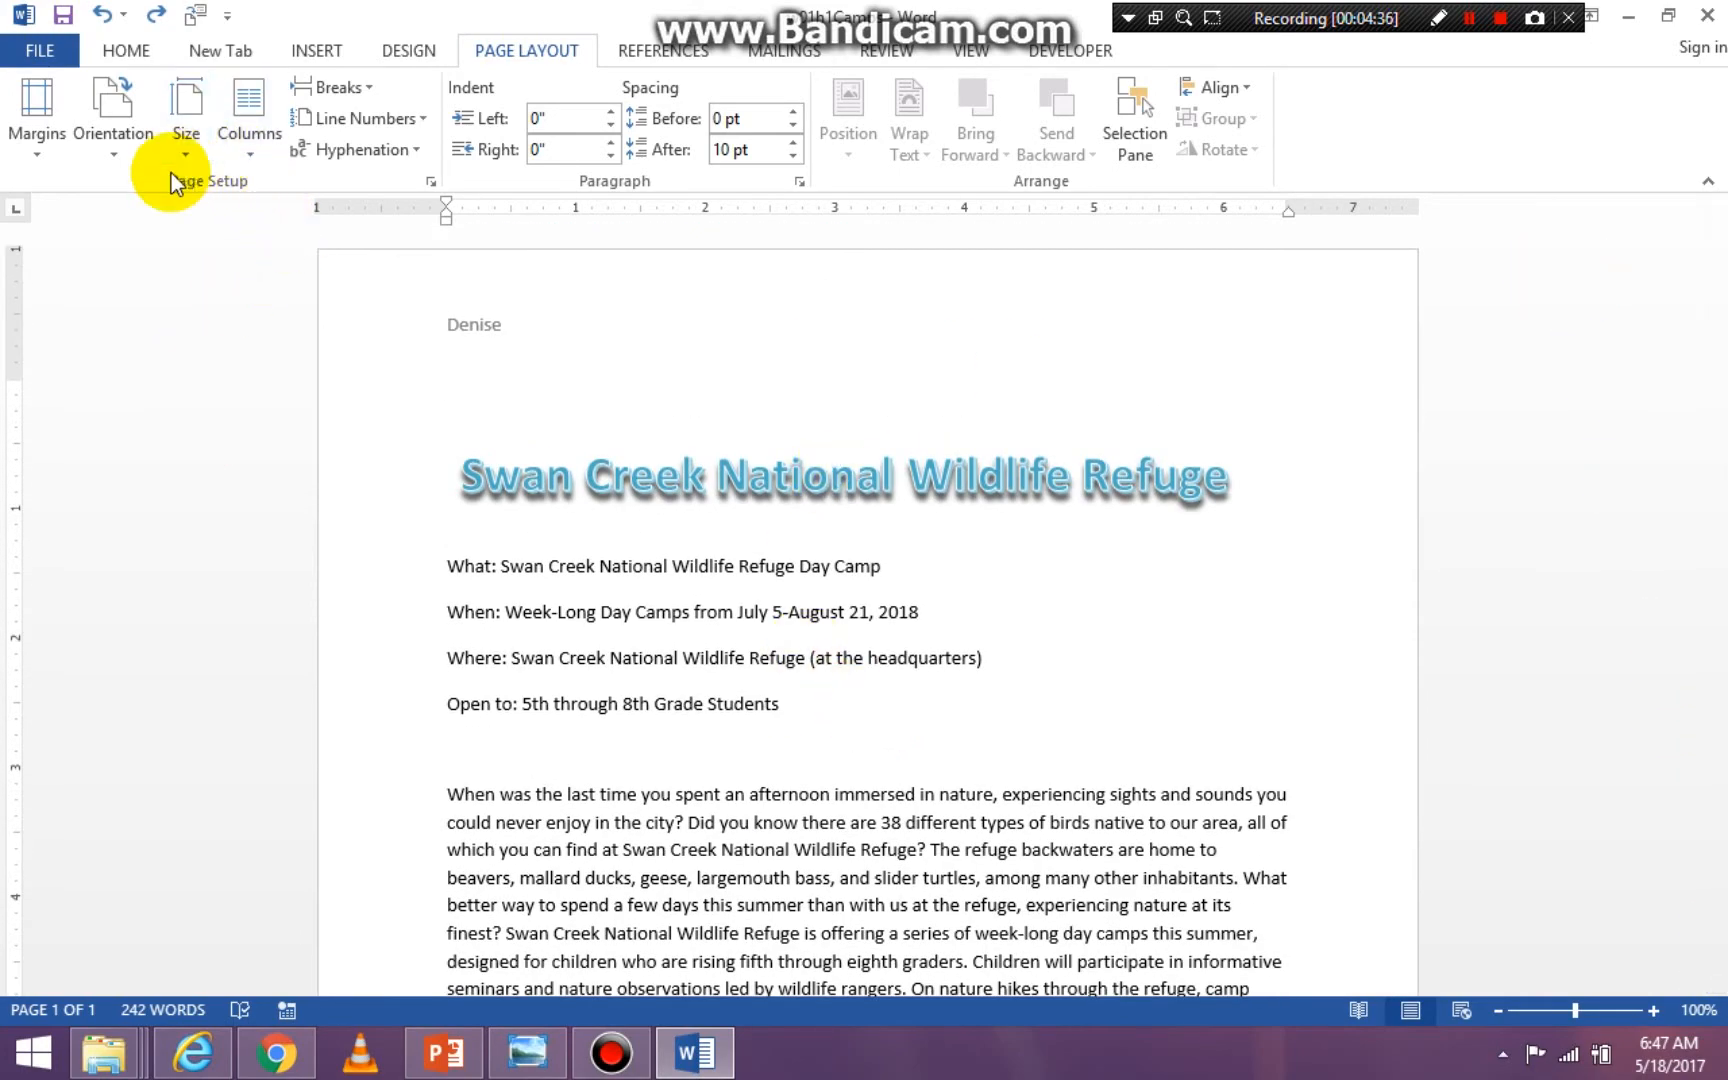
left_click(122, 155)
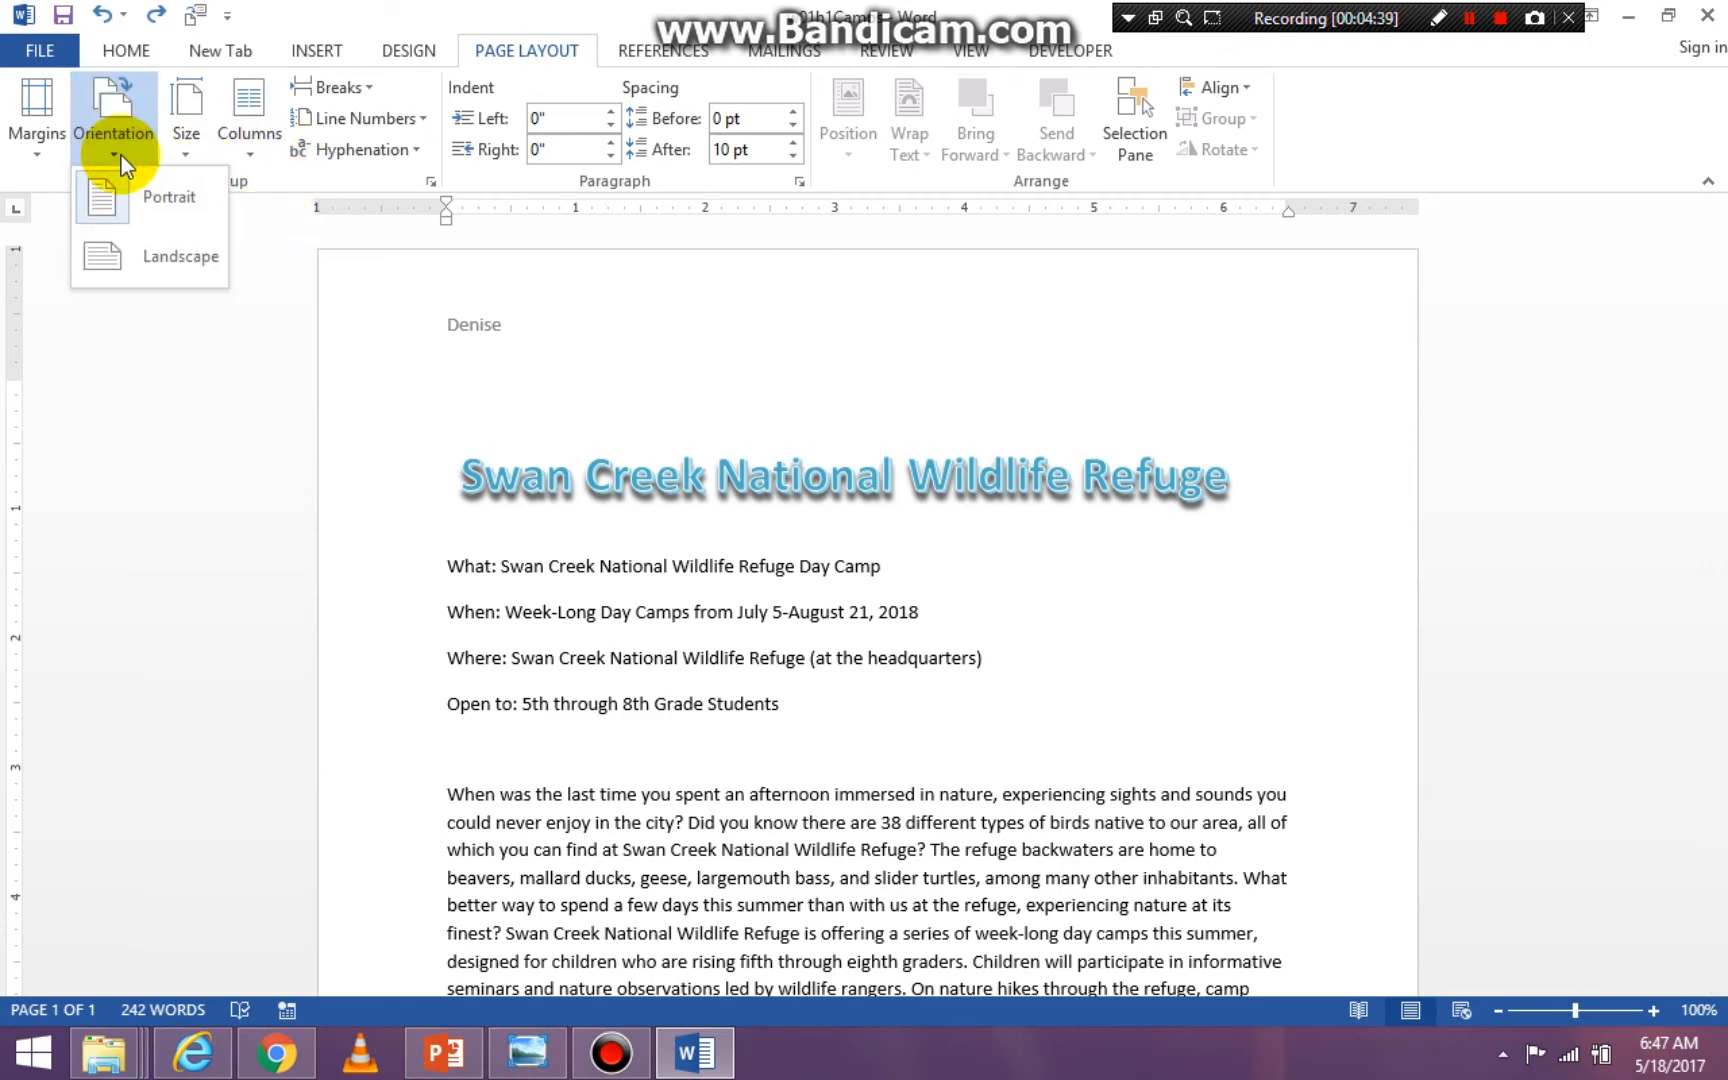
left_click(134, 256)
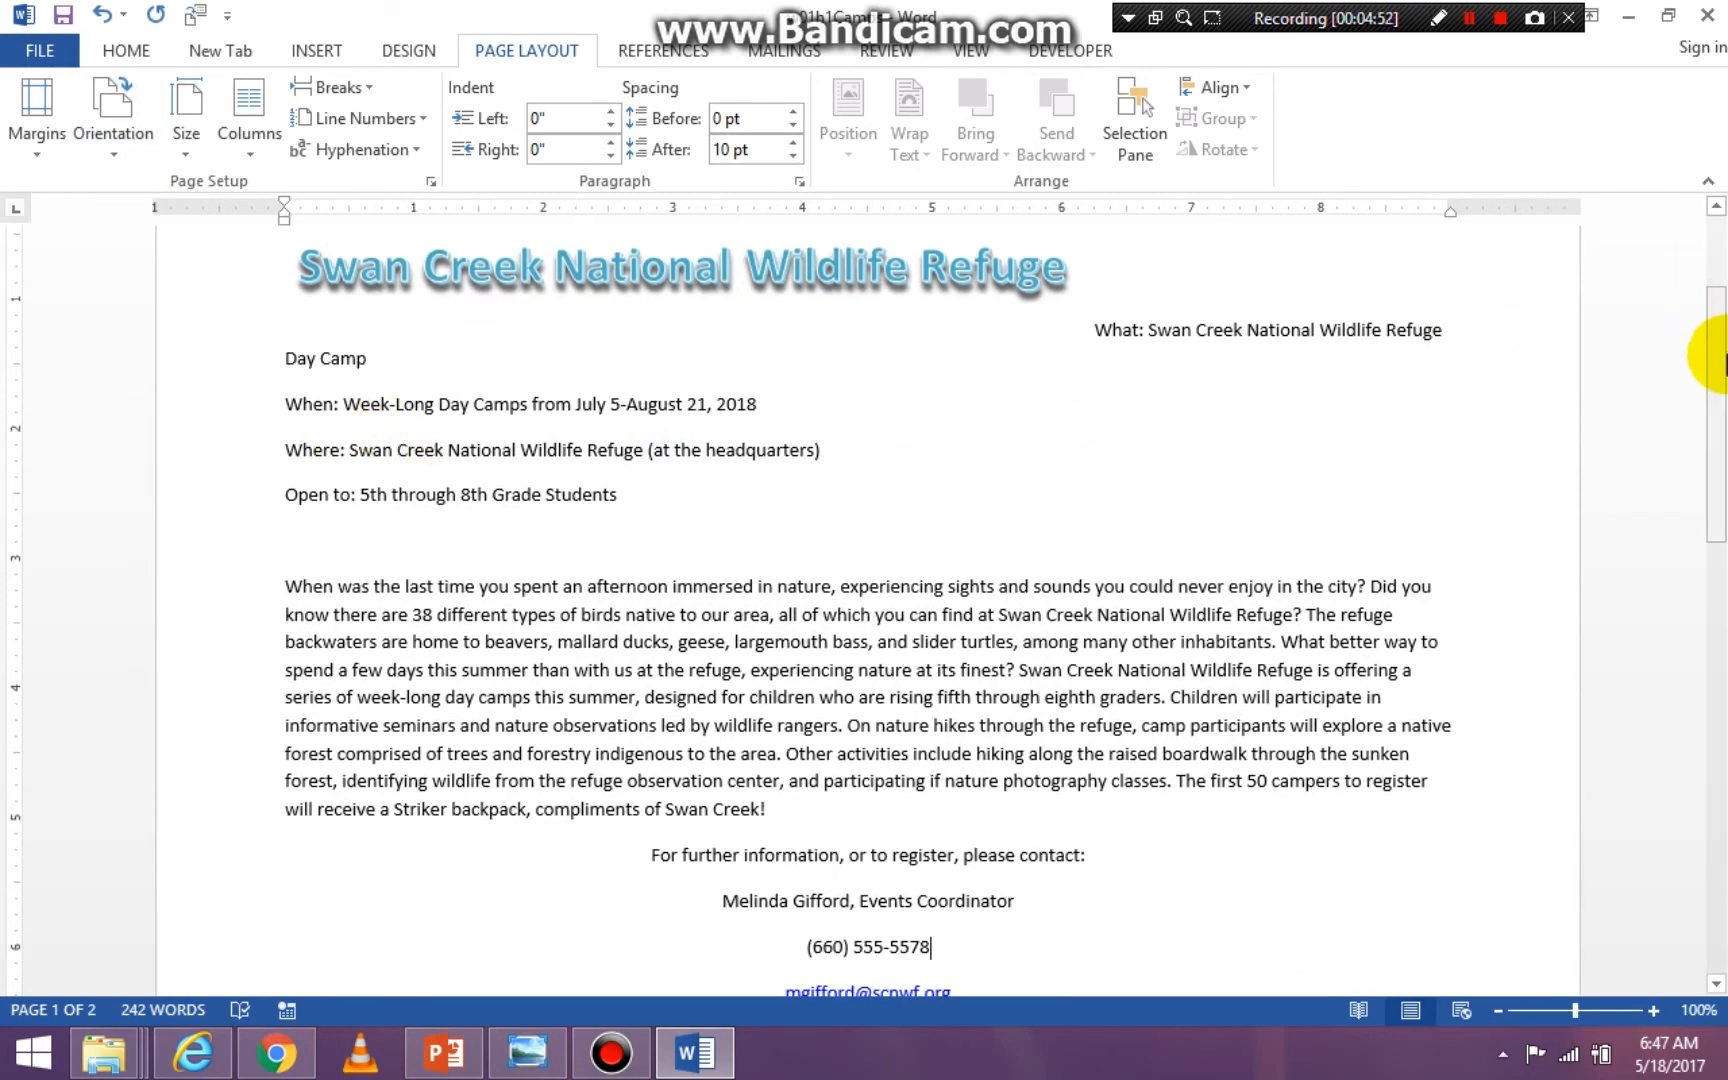
- Delete the empty line after the contact e-mail address to remove the blank second page
left_click_drag(1705, 355, 1684, 517)
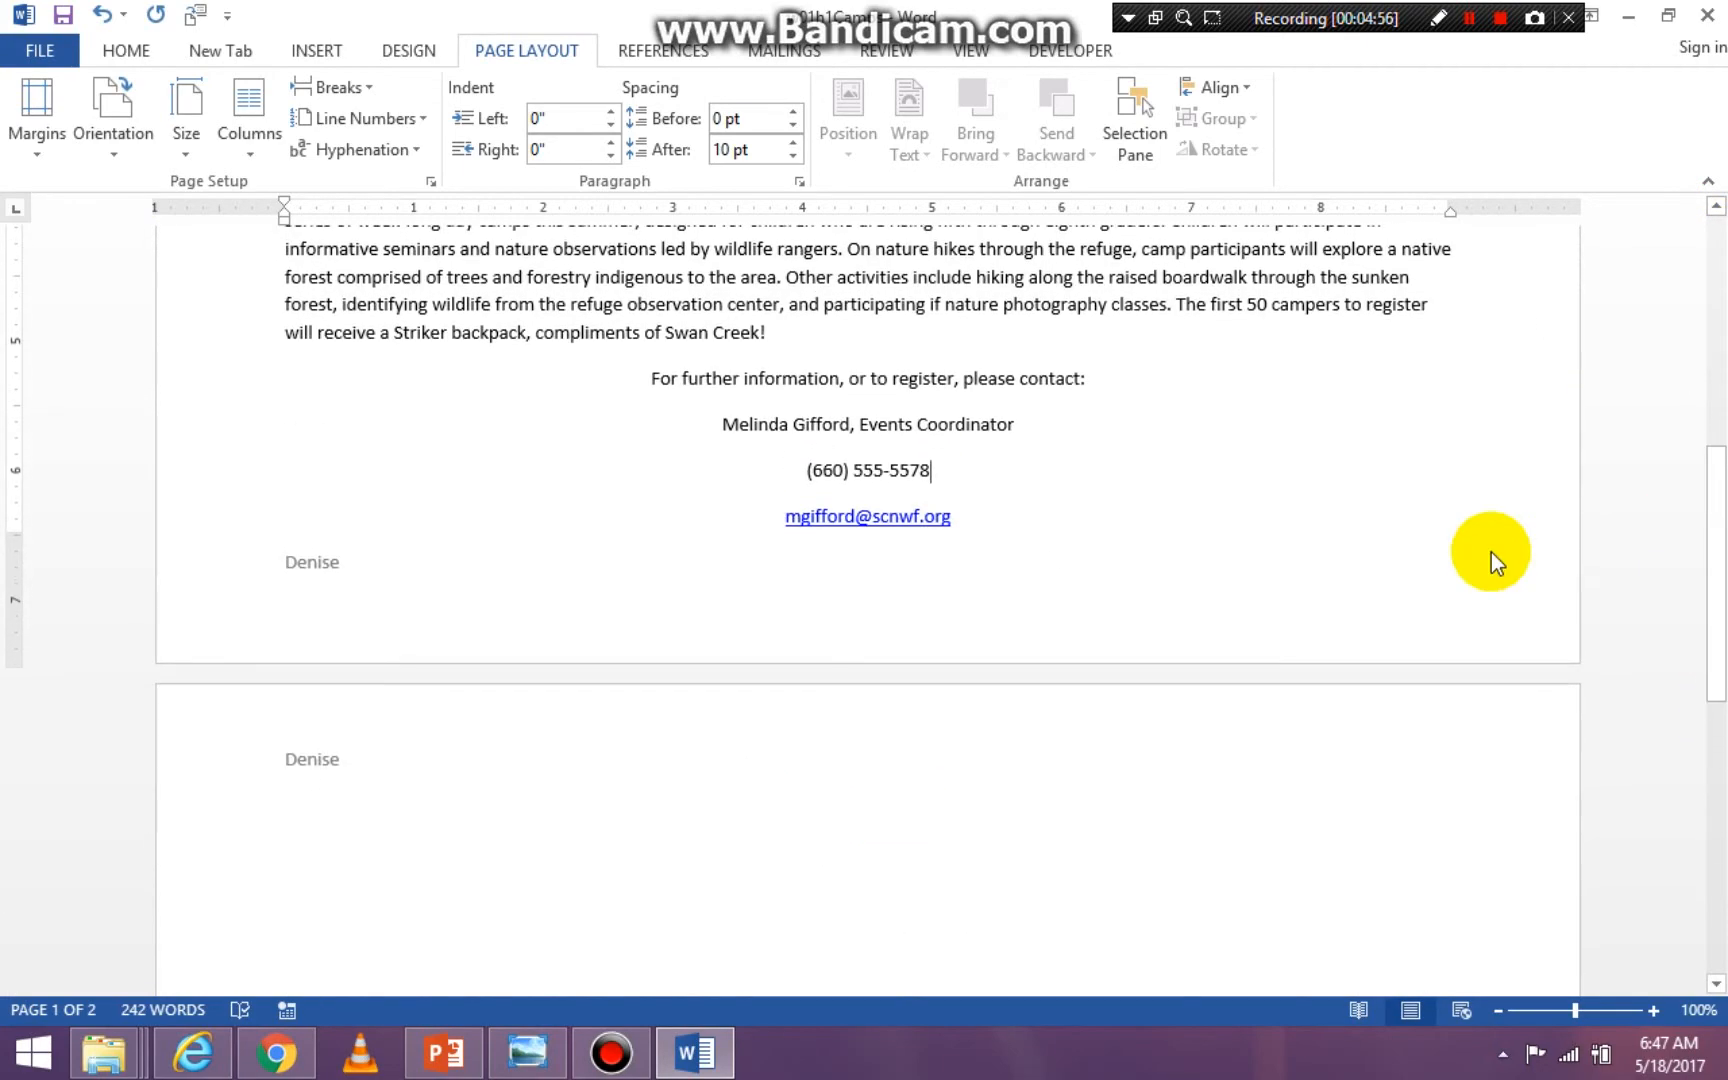
left_click(991, 535)
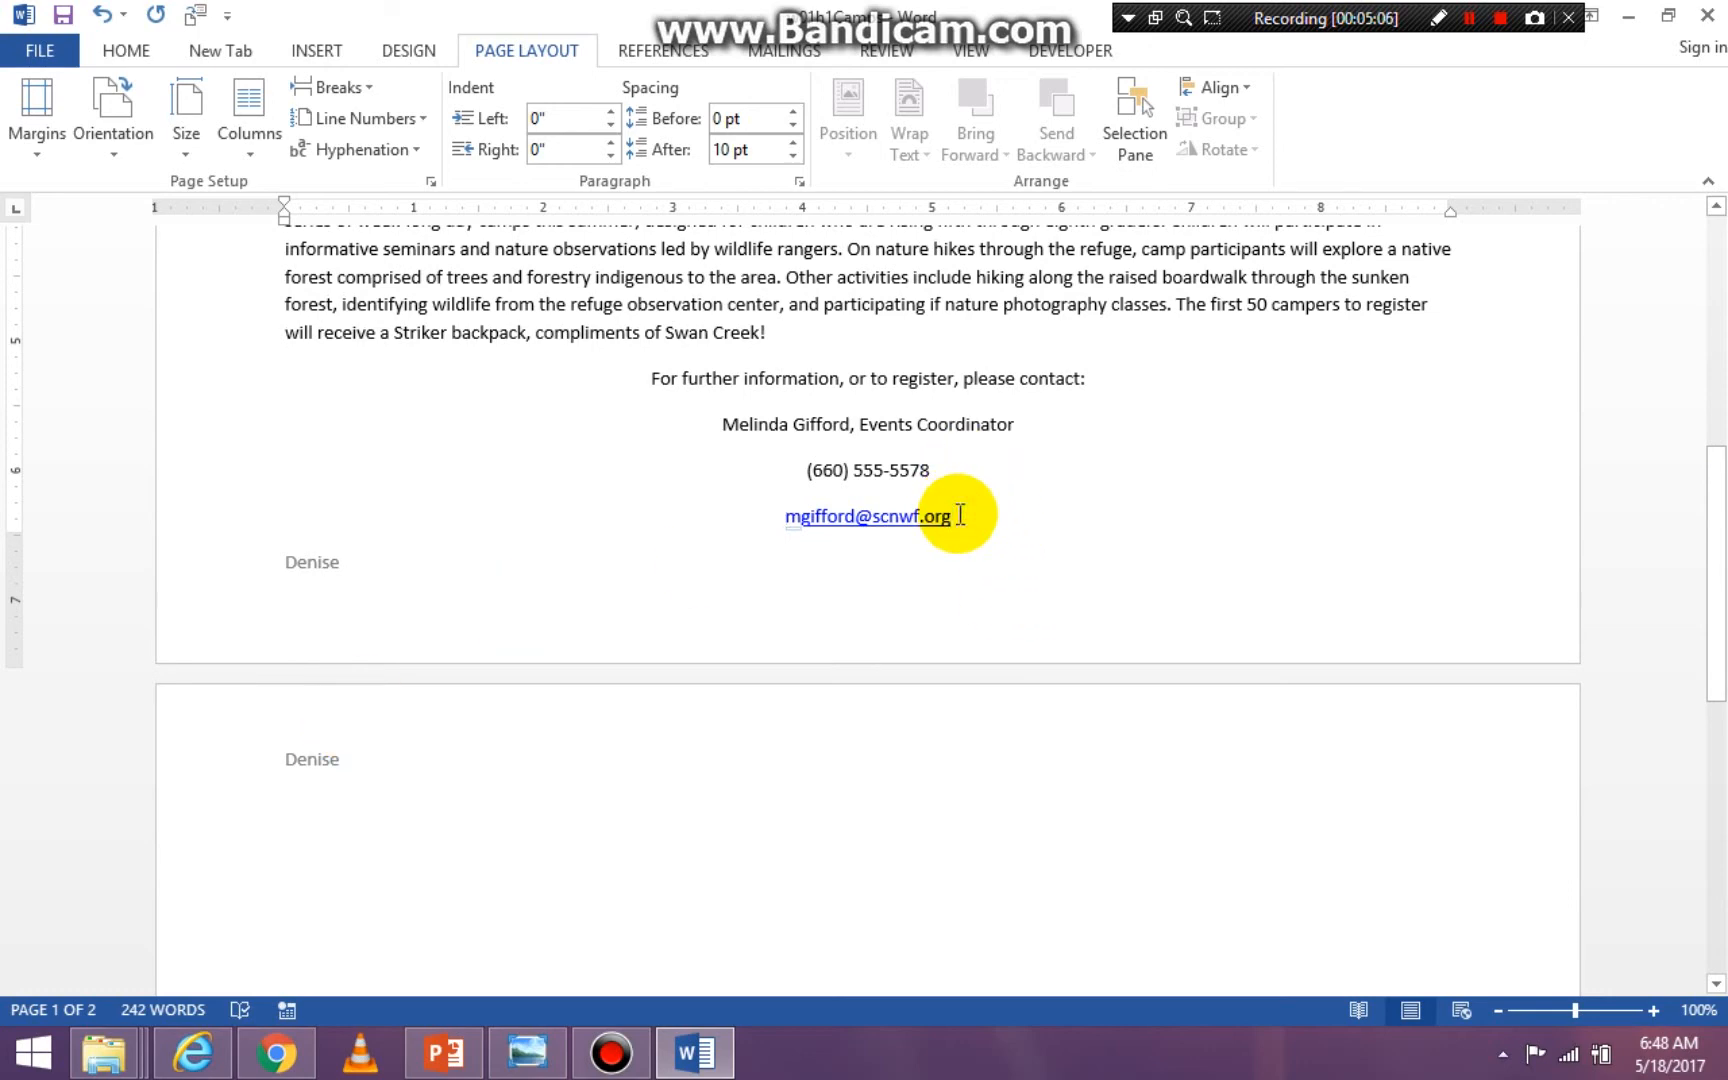
key("Delete")
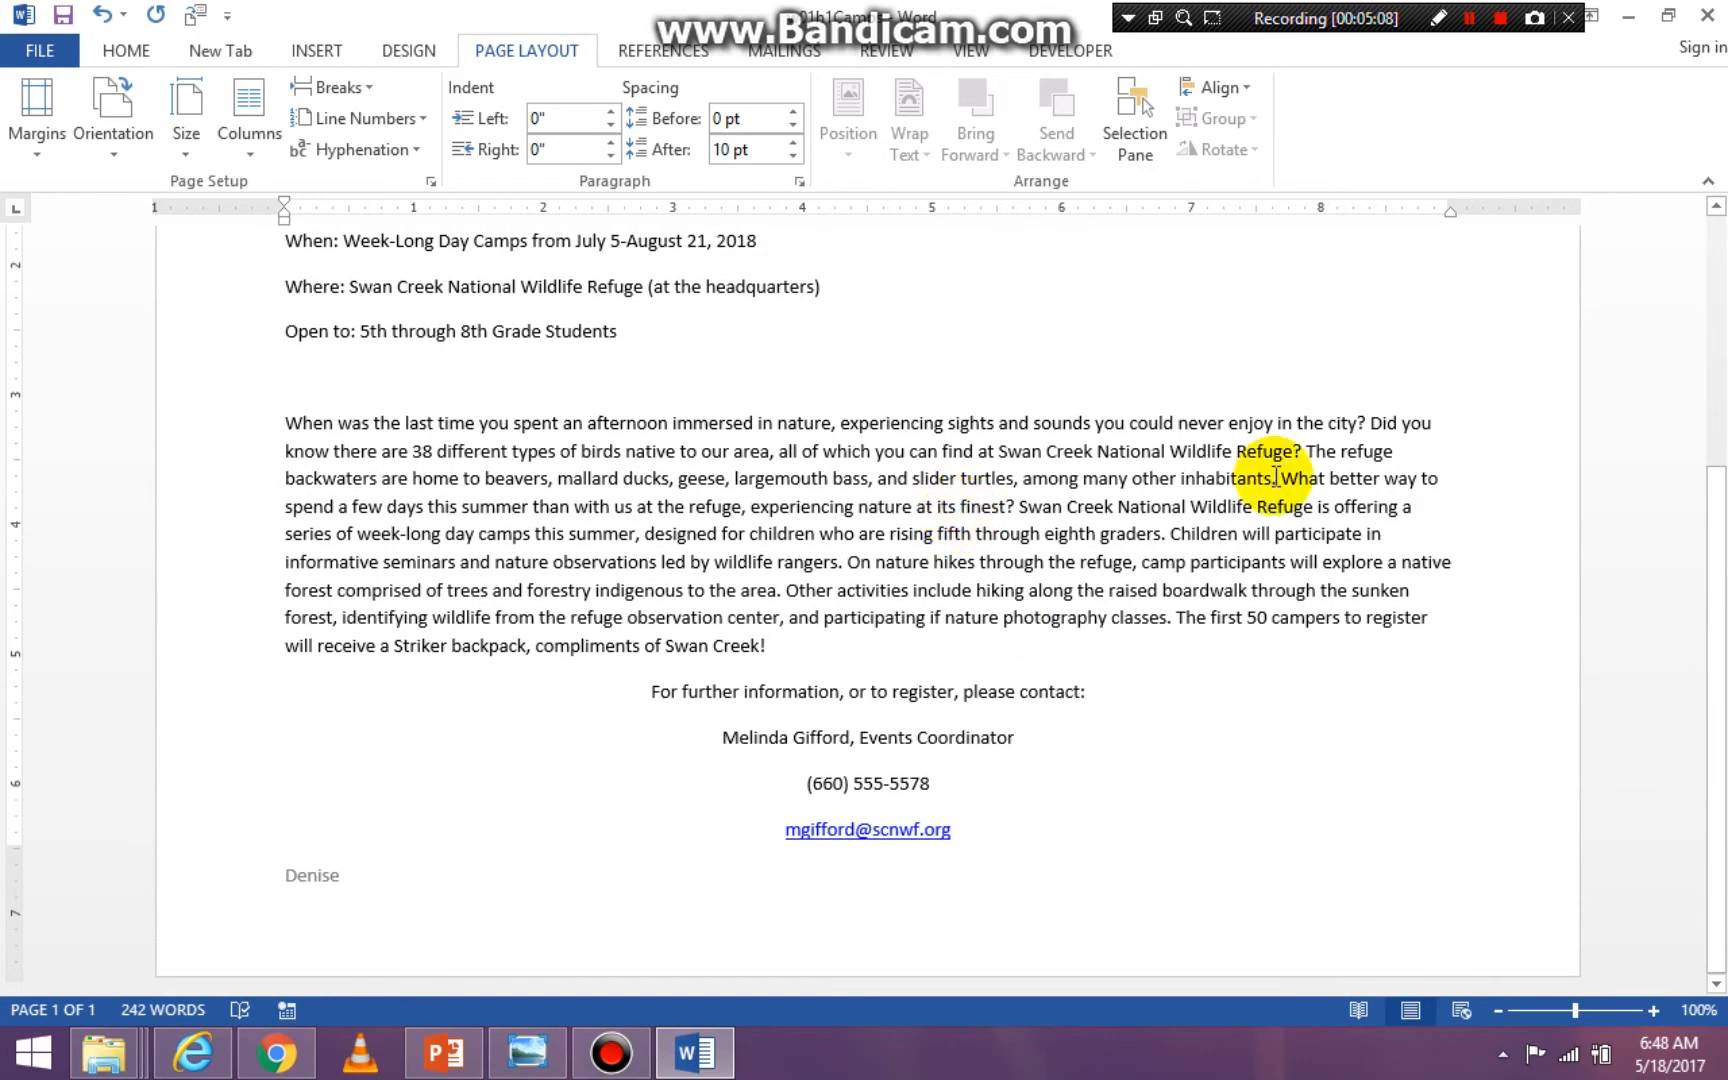
- Change the document's page orientation back to Portrait and review the flyer from its header
left_click_drag(1713, 478, 1615, 202)
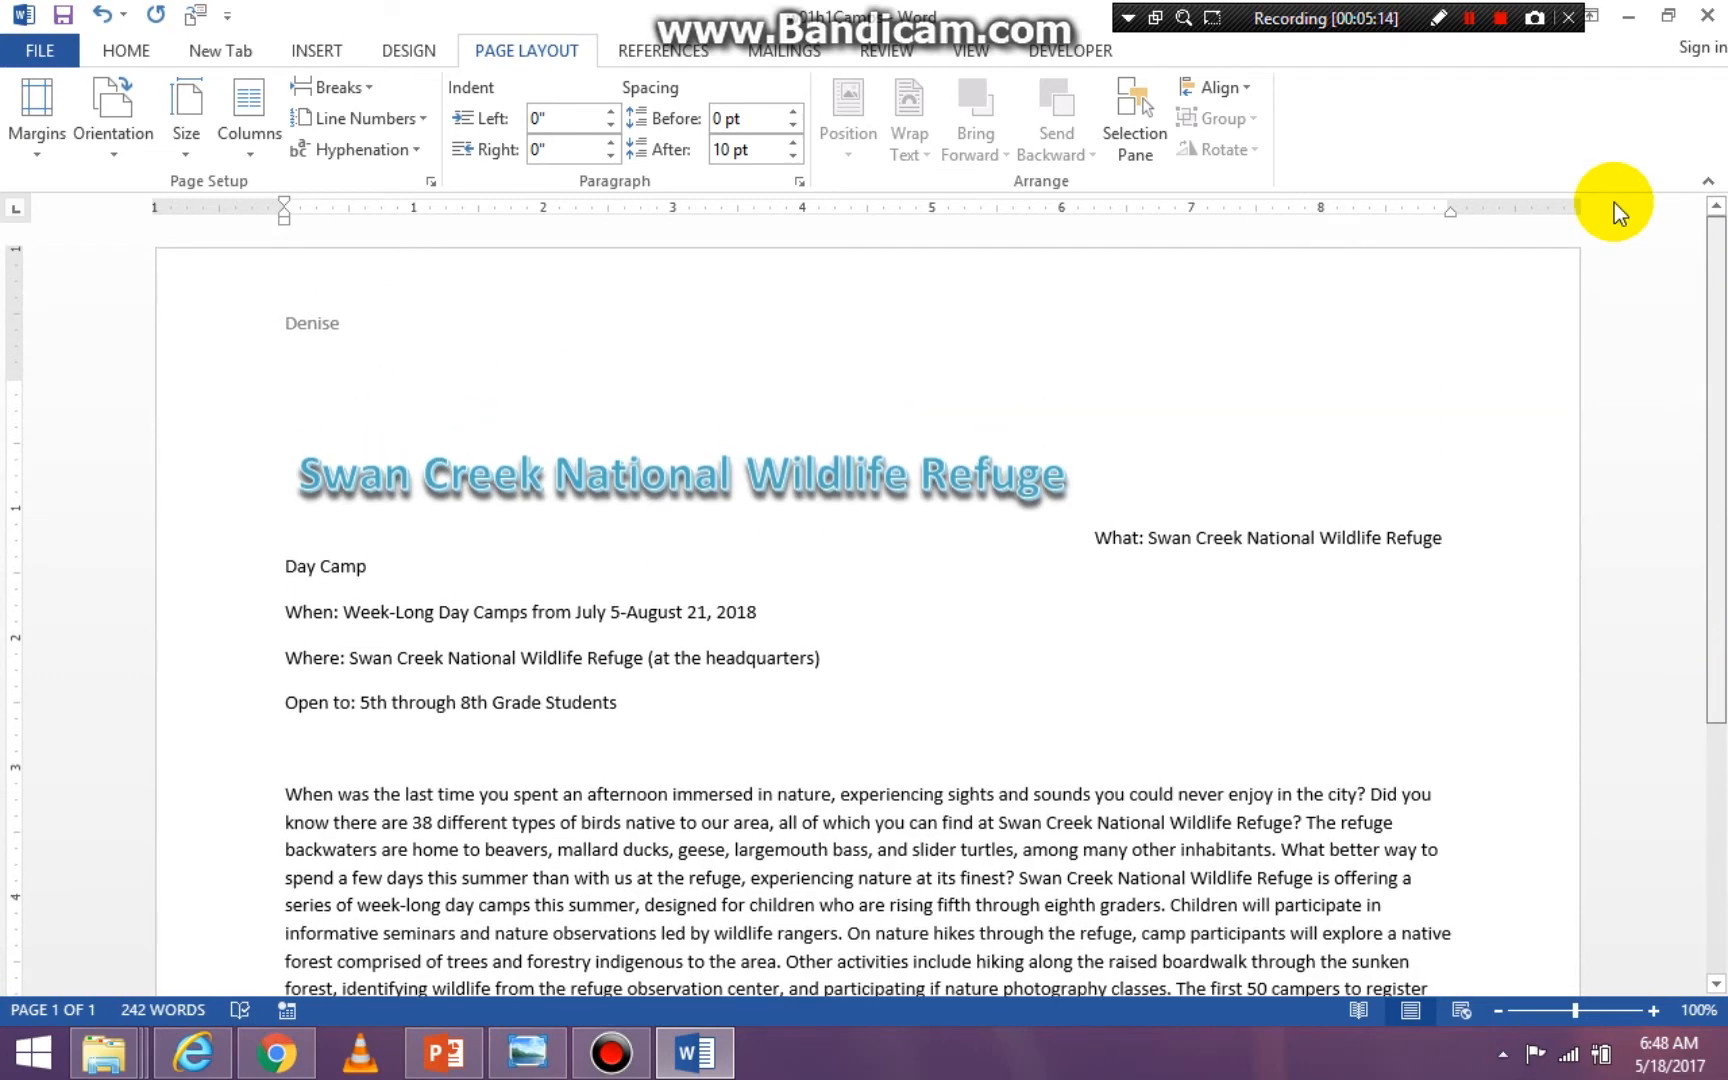
left_click(117, 153)
left_click(136, 220)
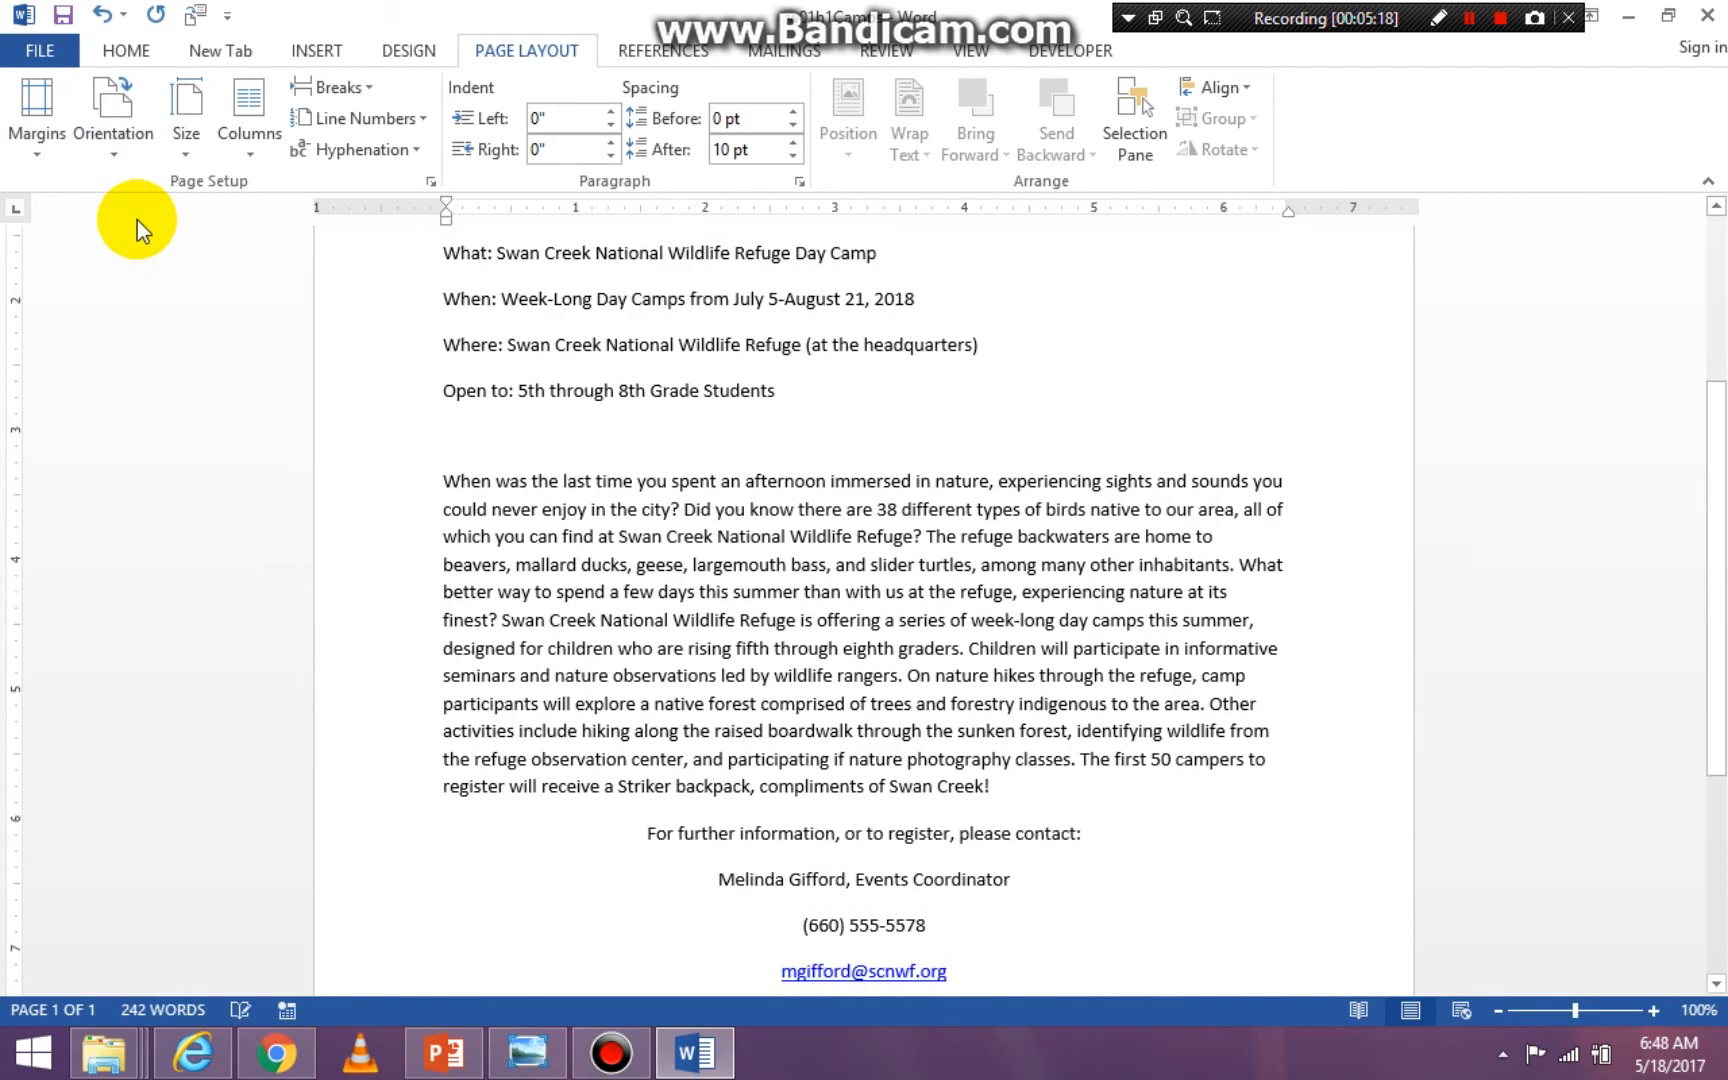
left_click_drag(1721, 533, 1710, 289)
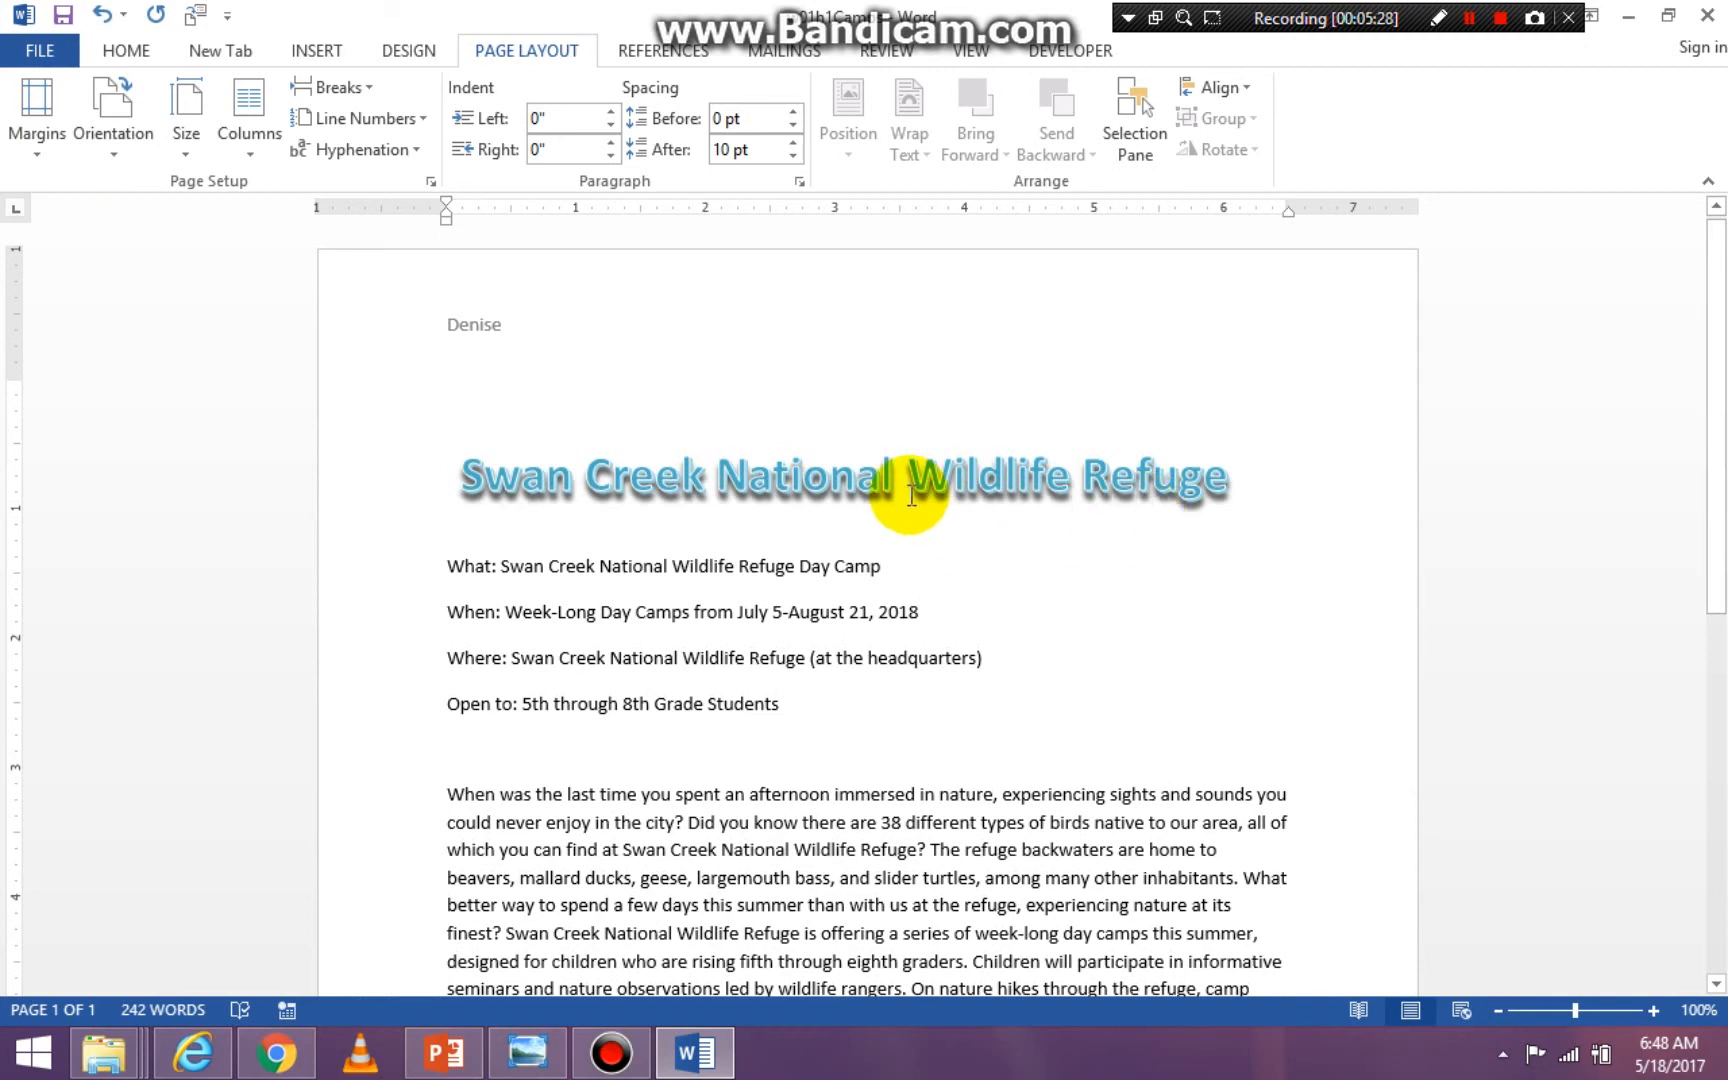
- Start a custom watermark for the flyer, choosing a text watermark, and move the dialog clear of the page edge
left_click(409, 55)
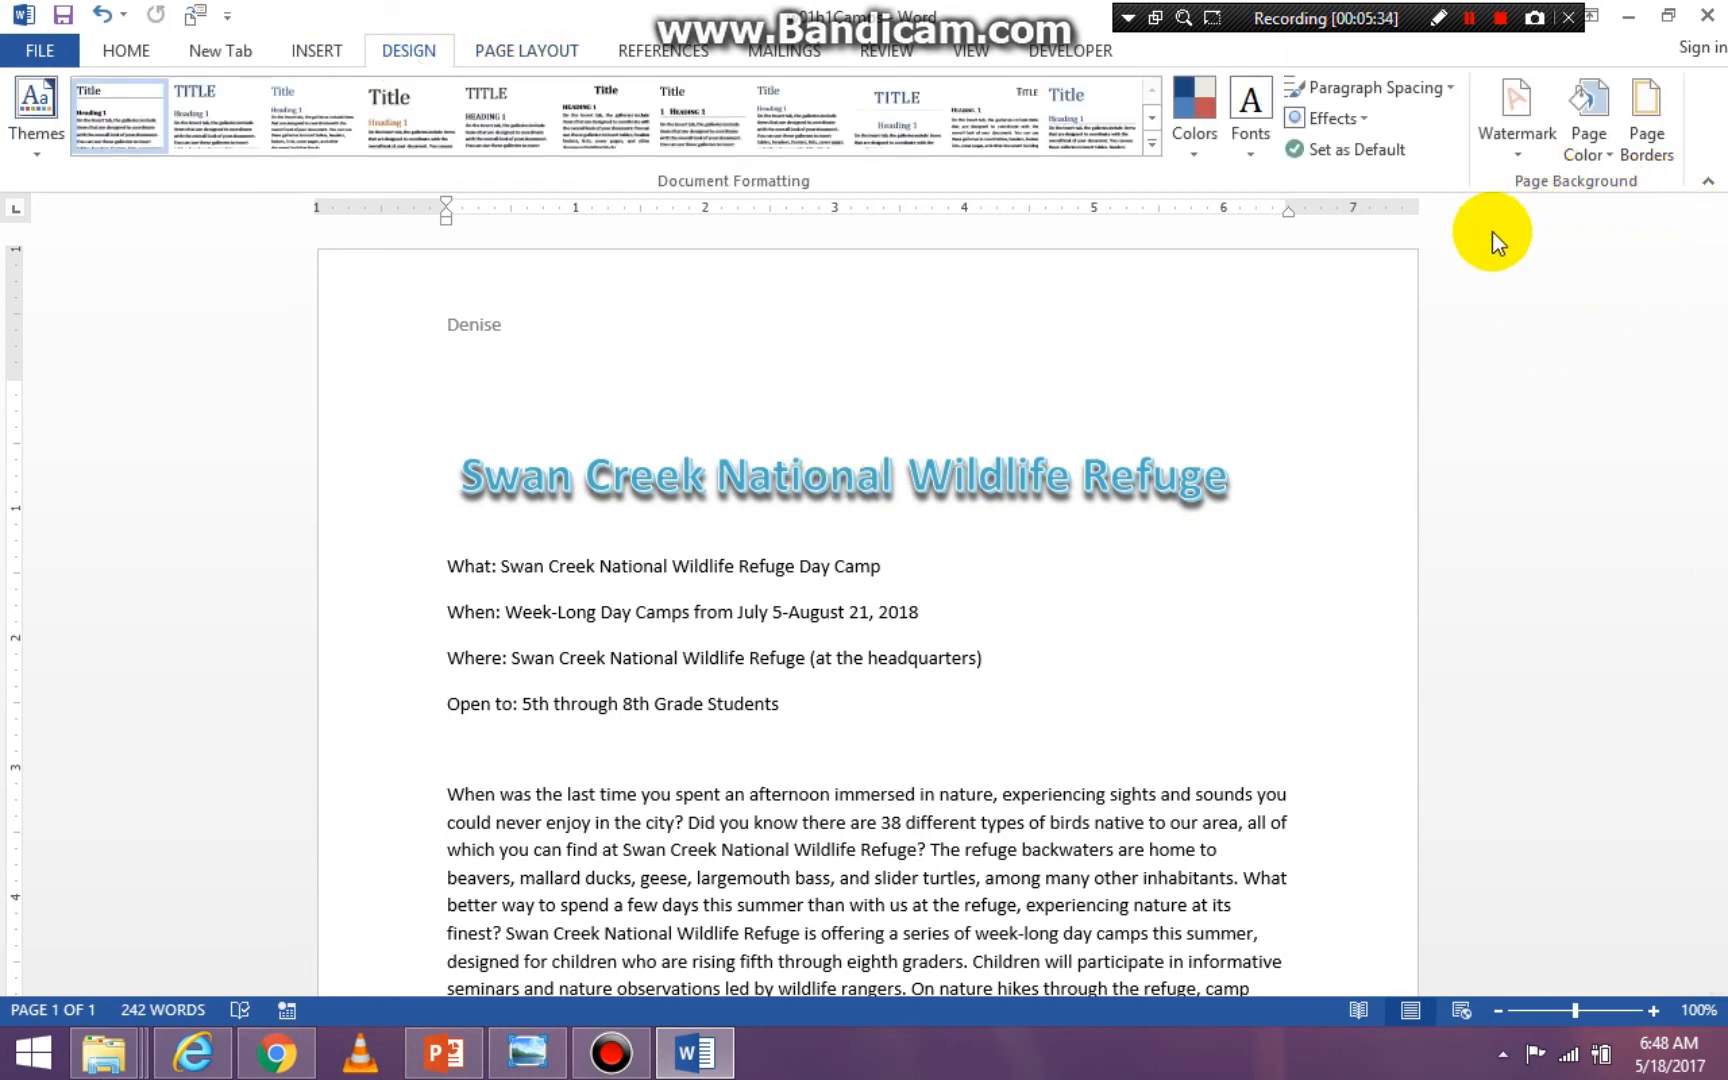
left_click(1511, 148)
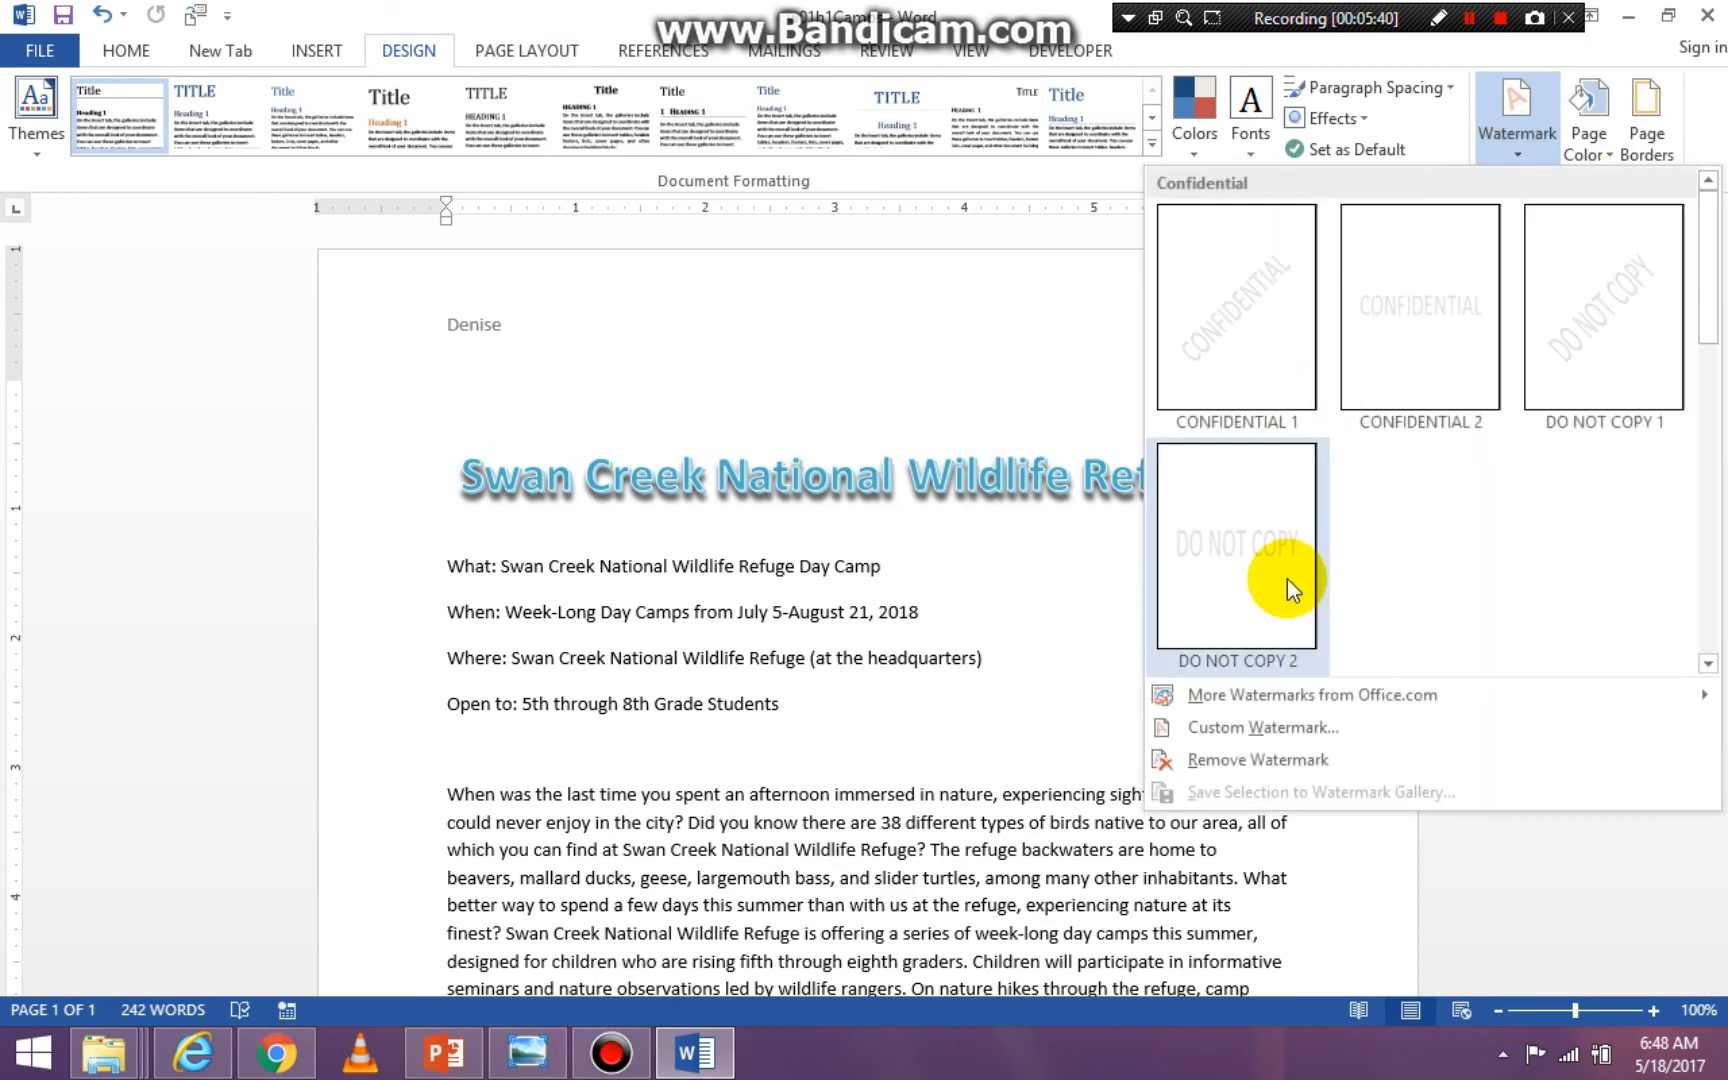
left_click(1252, 728)
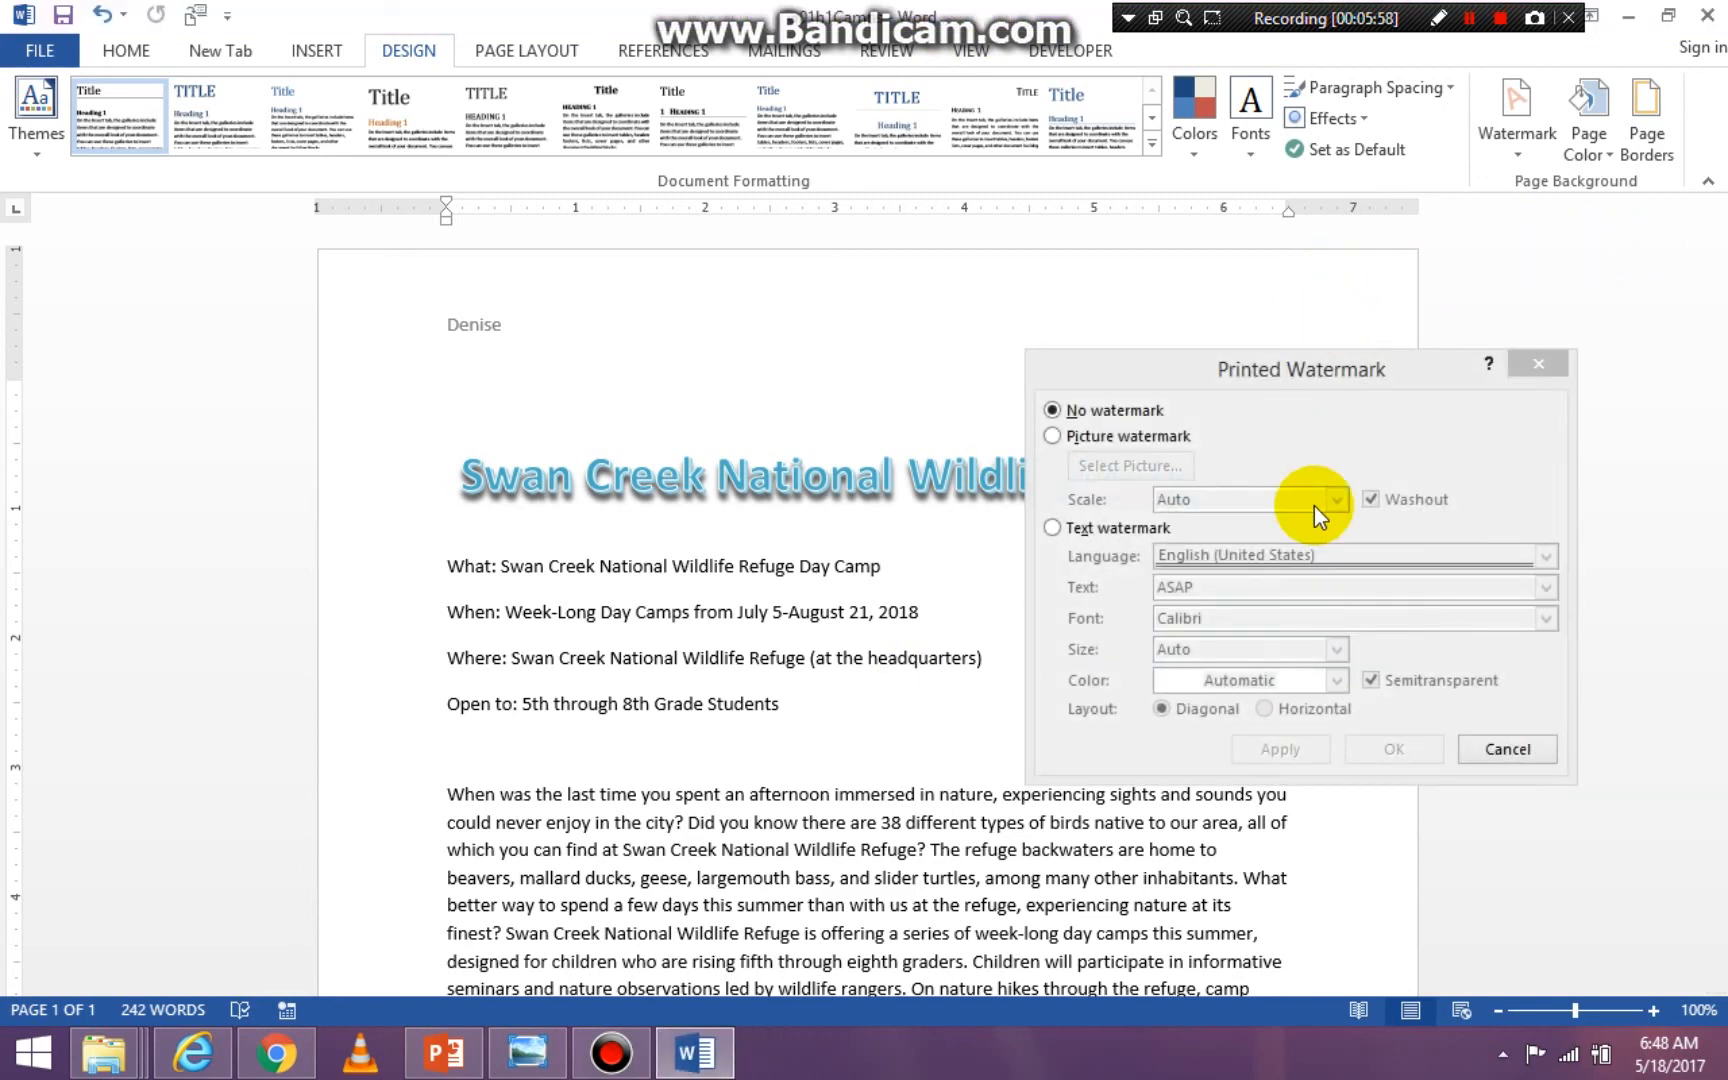
left_click(1051, 410)
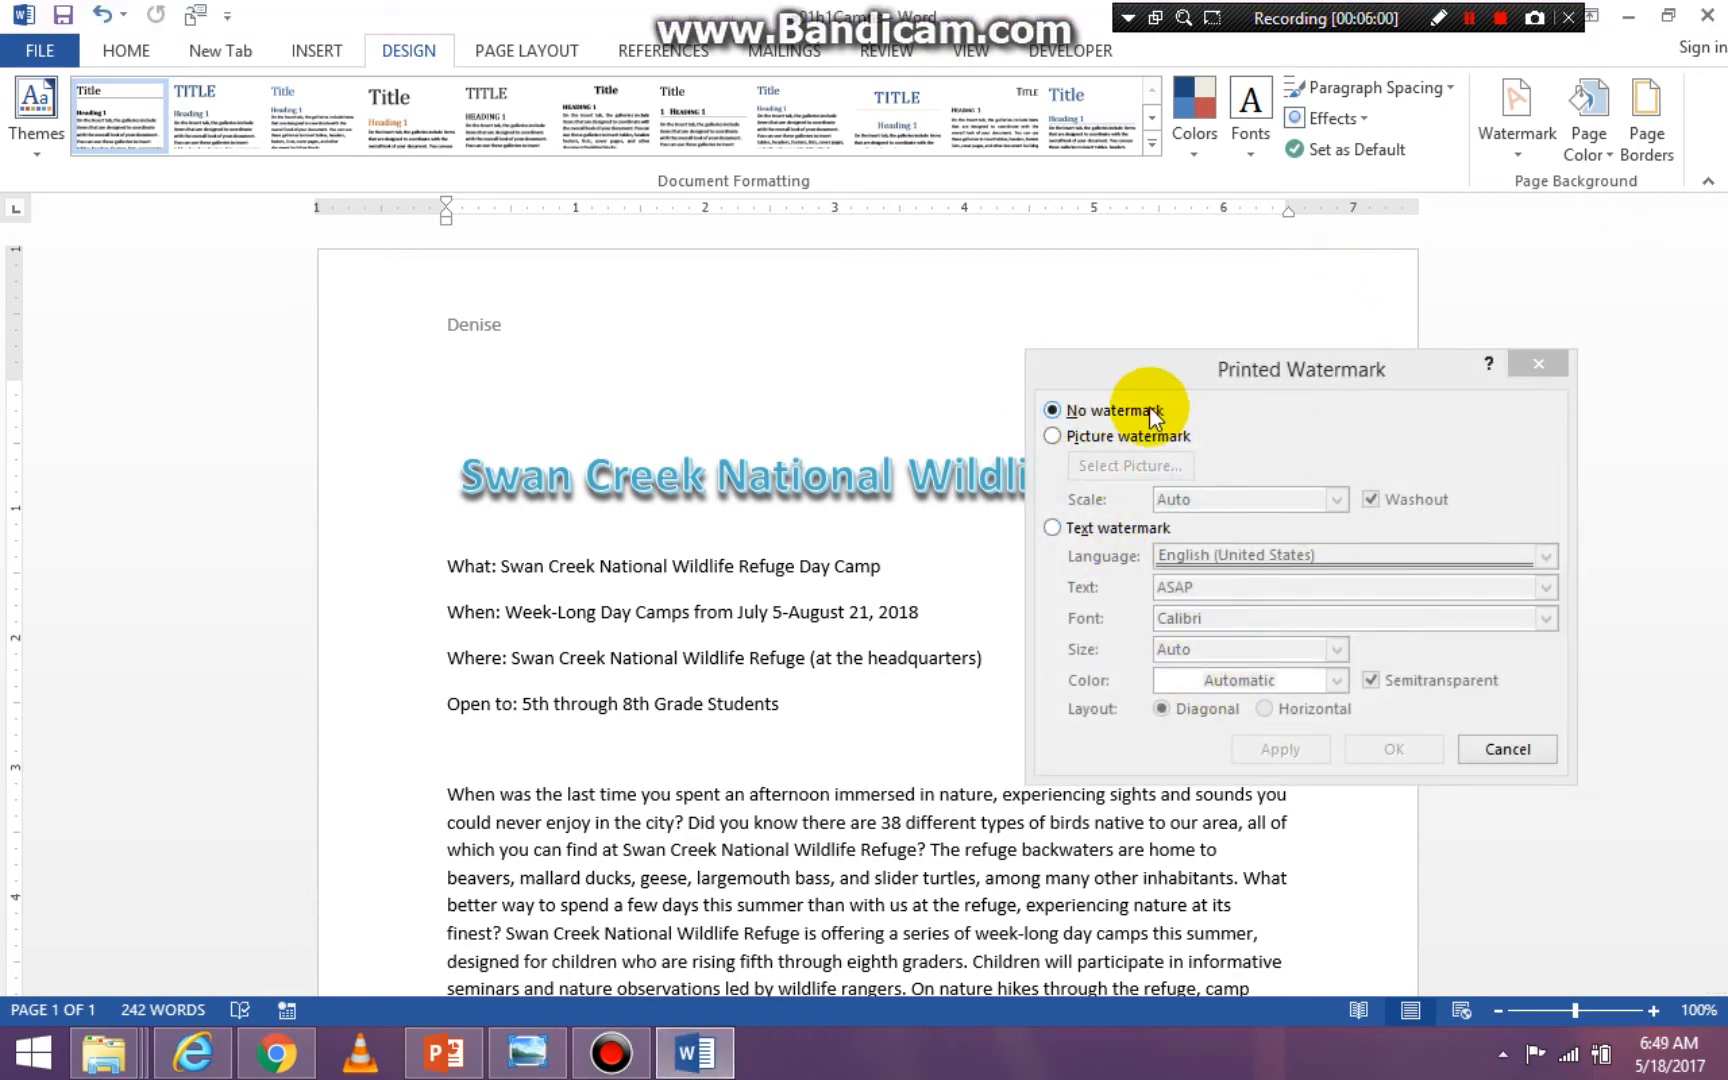
left_click(1052, 528)
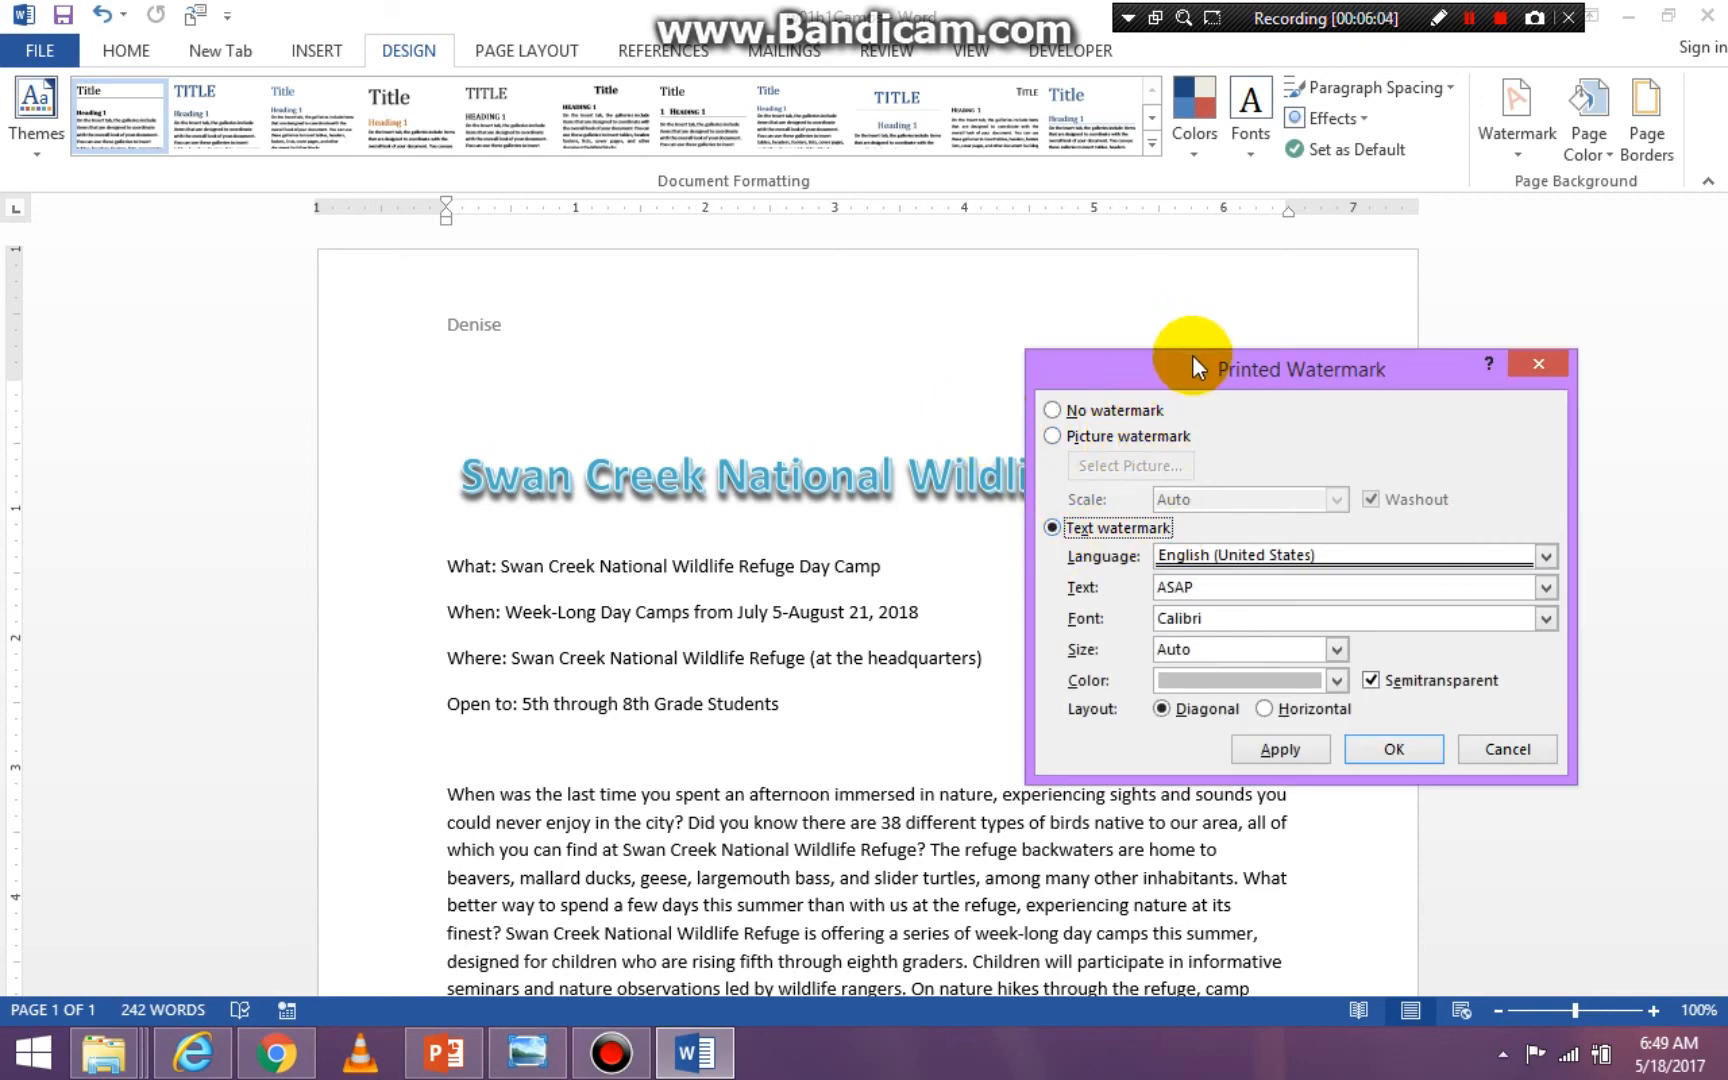
left_click_drag(1192, 355, 774, 350)
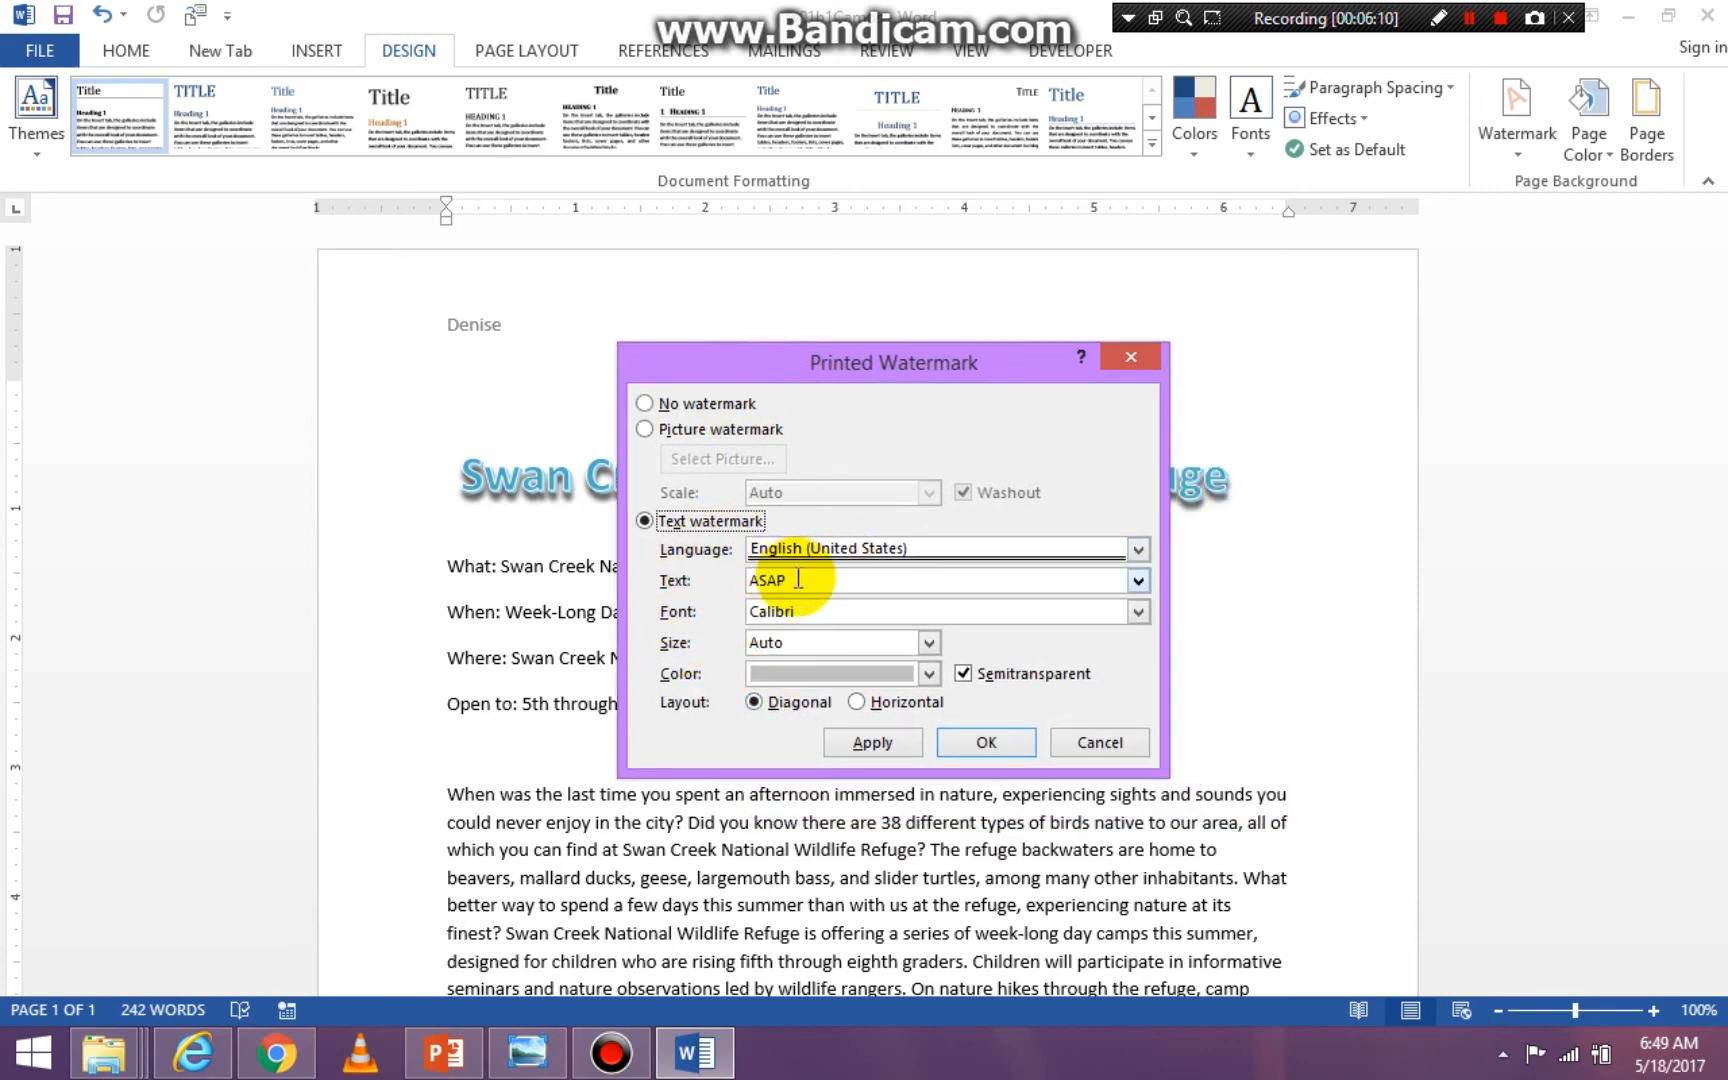
- Replace the watermark text ASAP with the author's first name
left_click(798, 580)
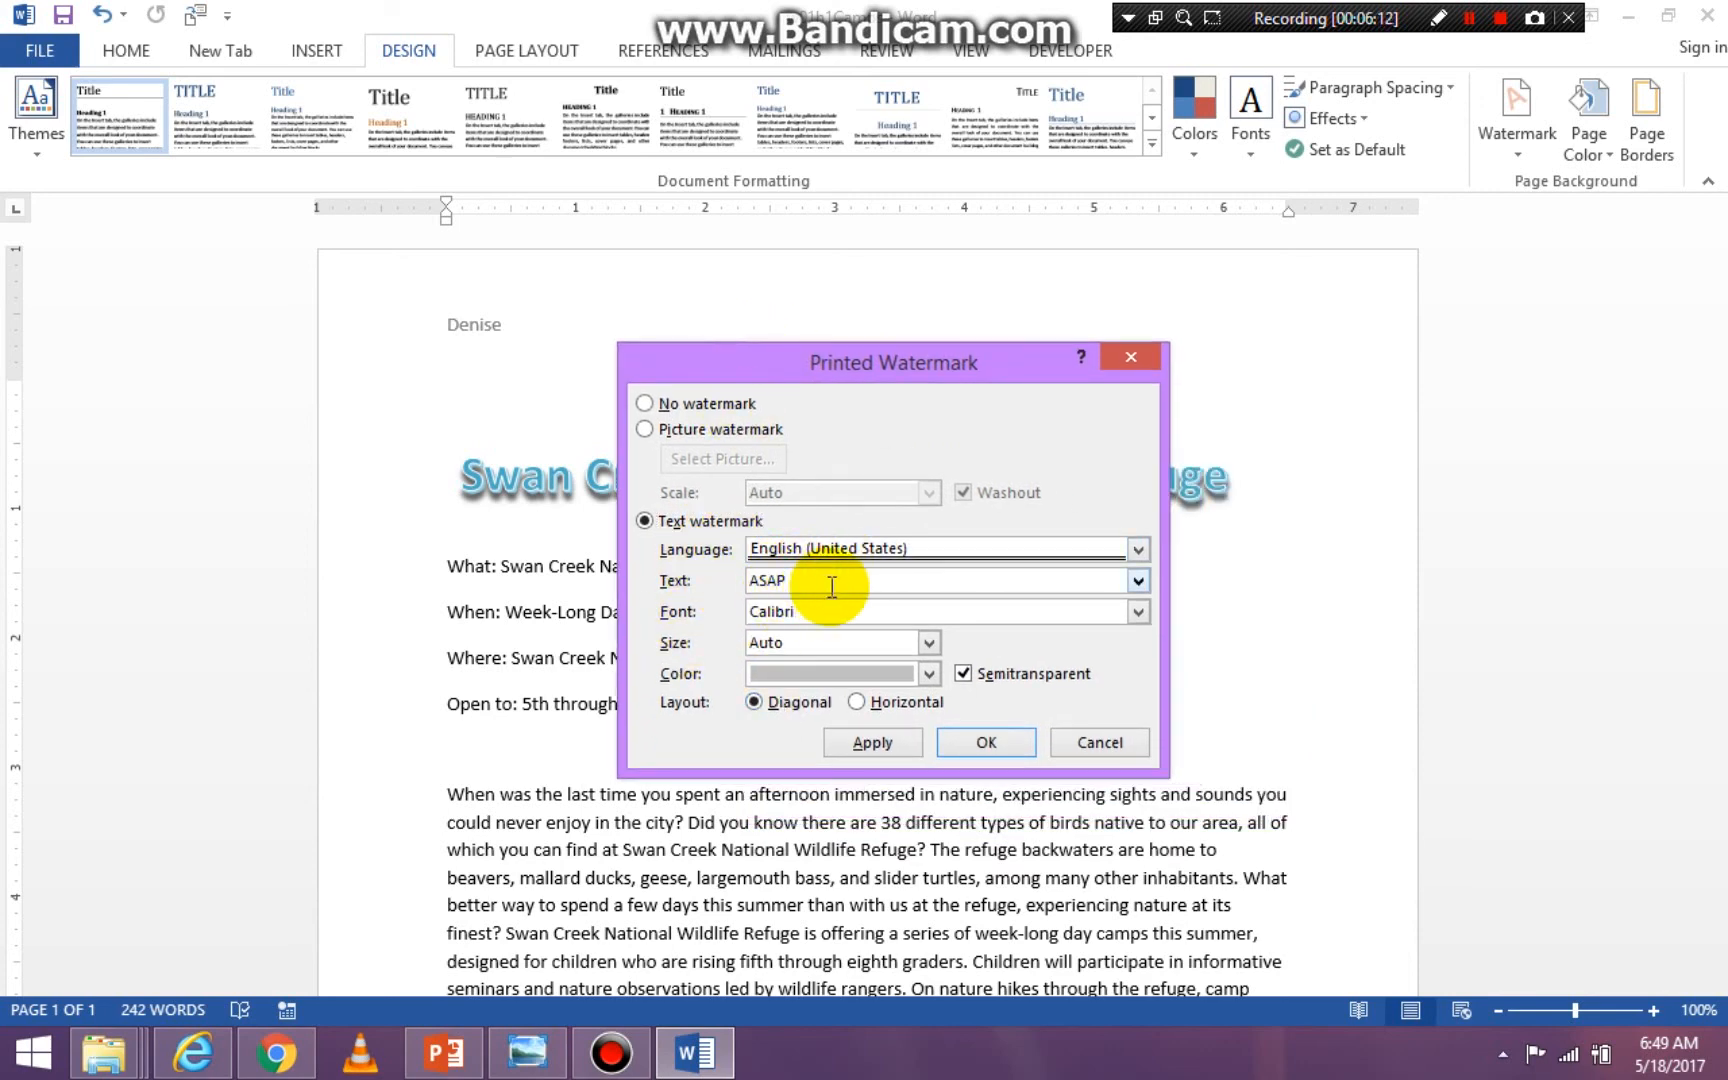
key("BackSpace")
key("BackSpace")
key("BackSpace")
key("BackSpace")
type("D")
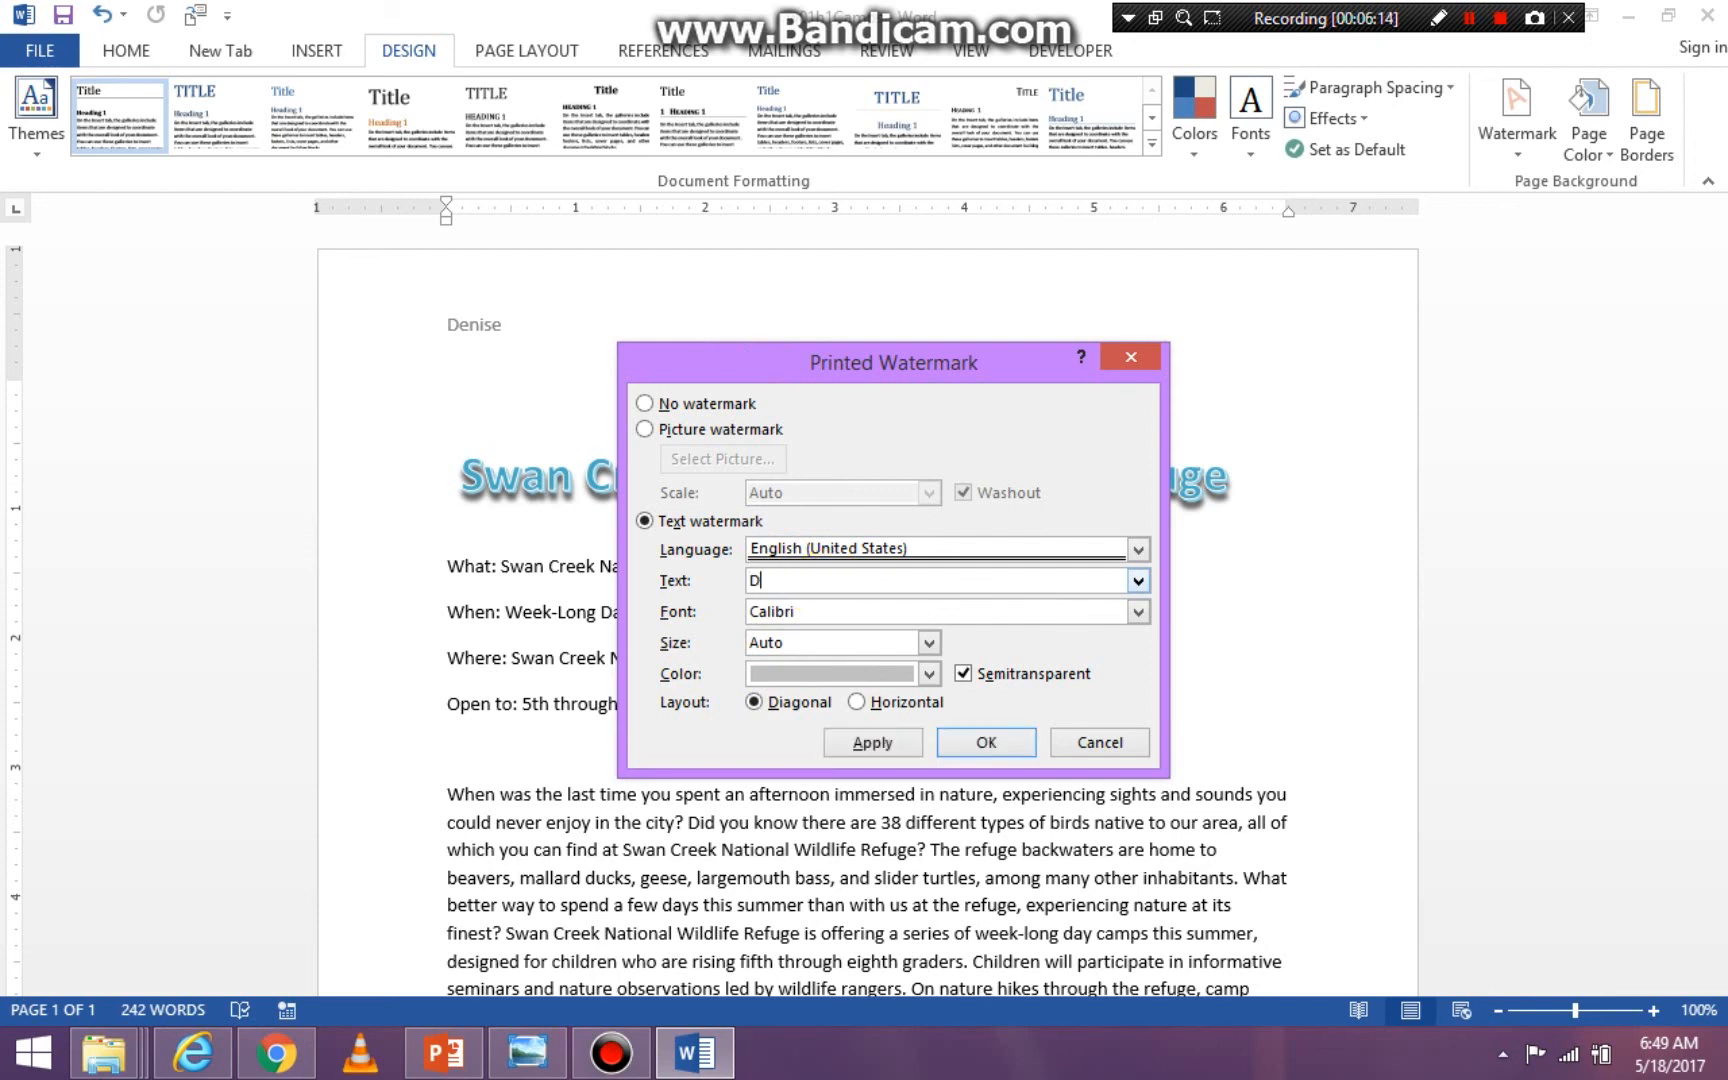
type("enise")
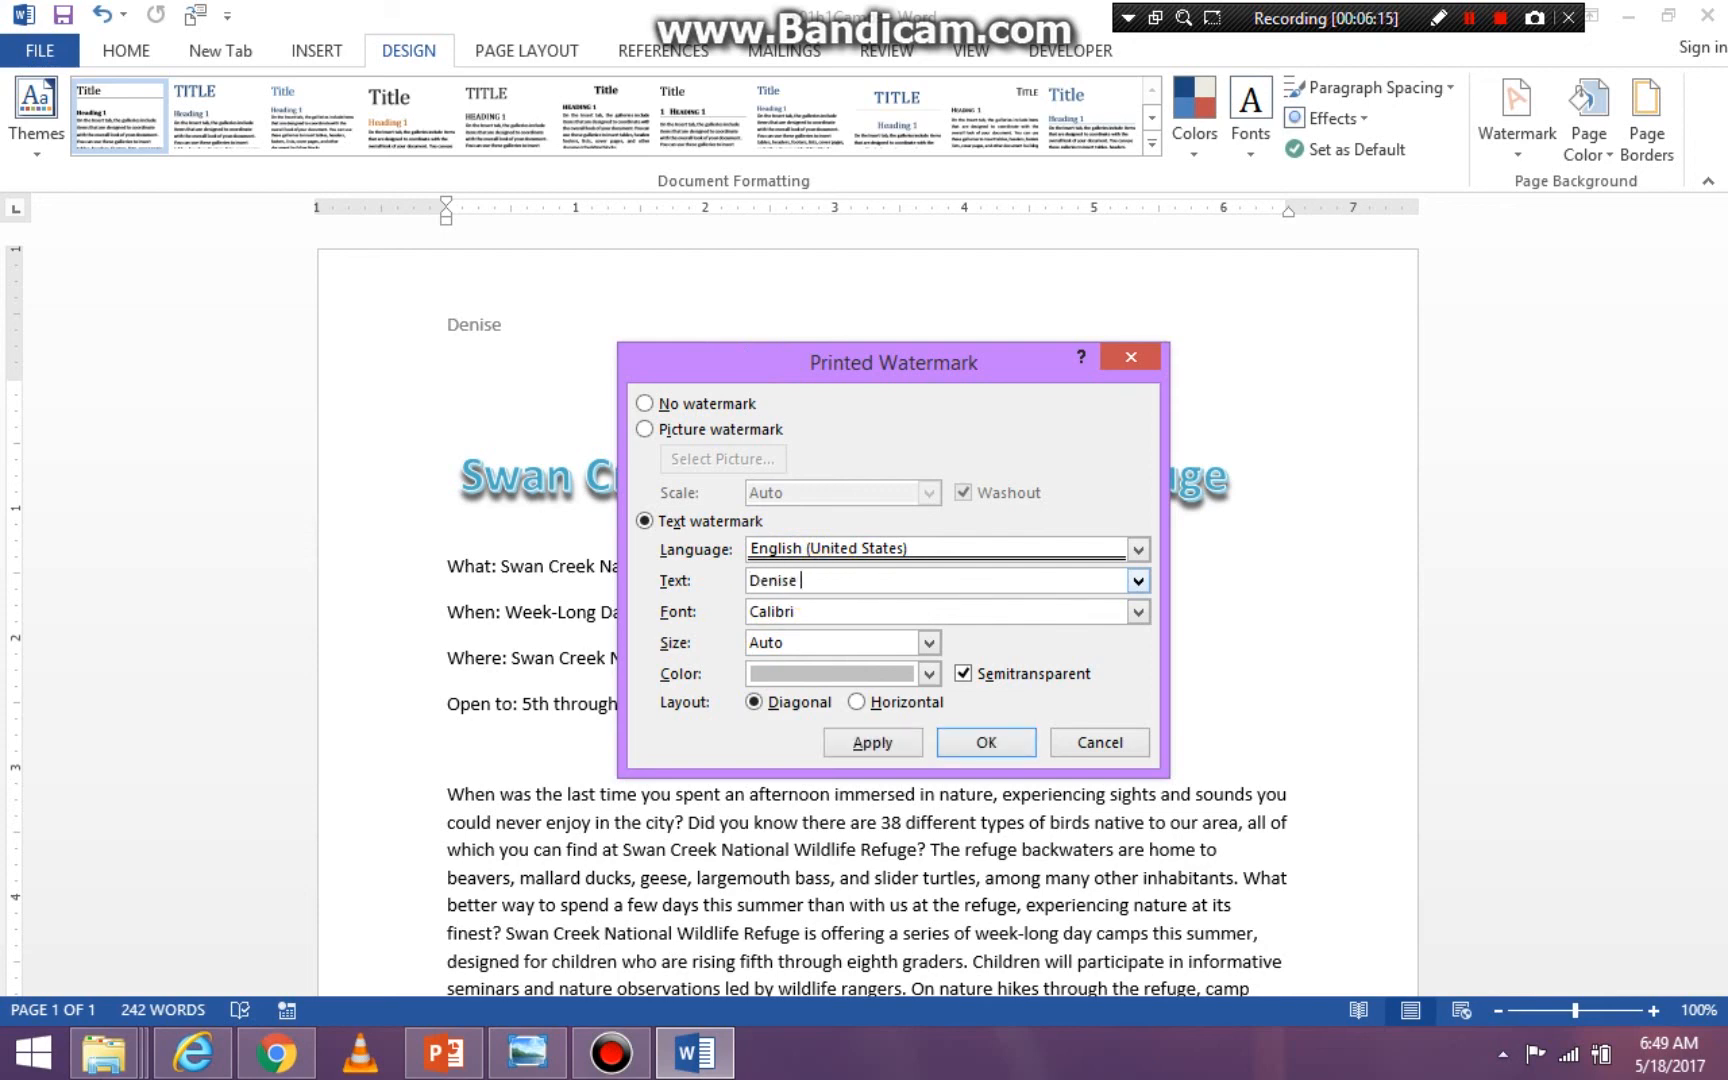
- Set the watermark text's font to PMingLiU
left_click(1139, 610)
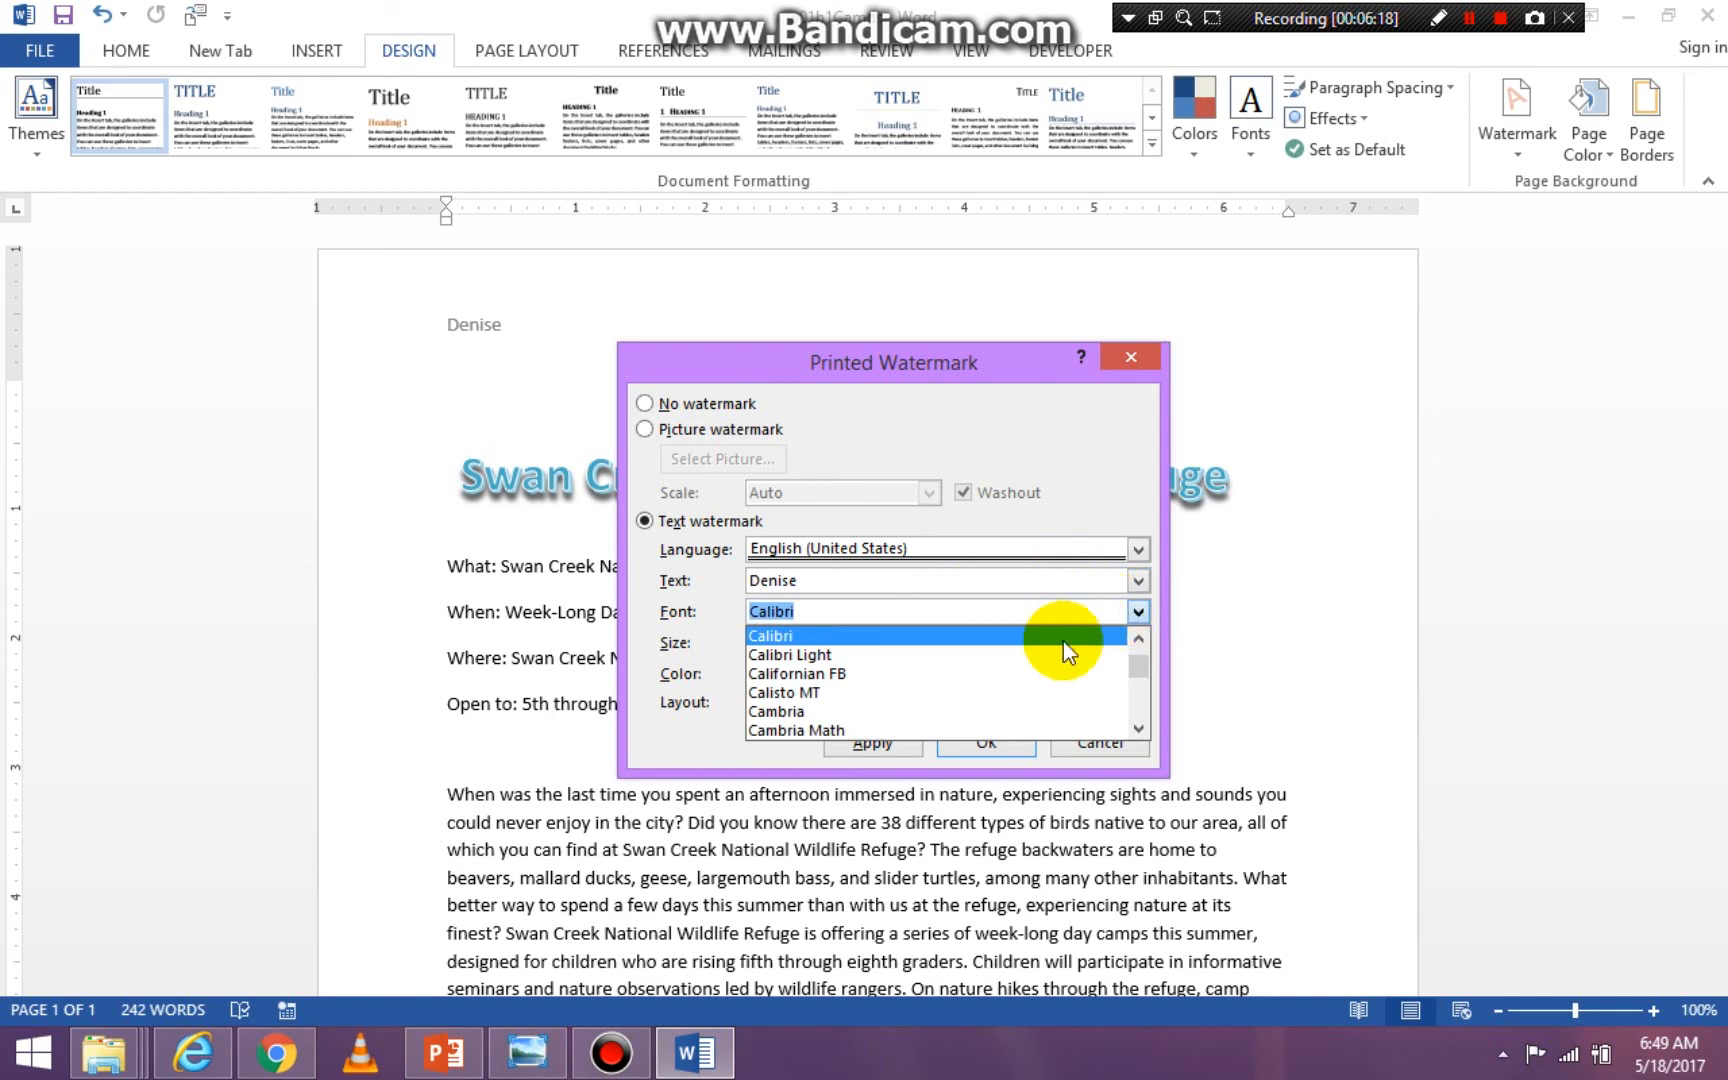
left_click(924, 730)
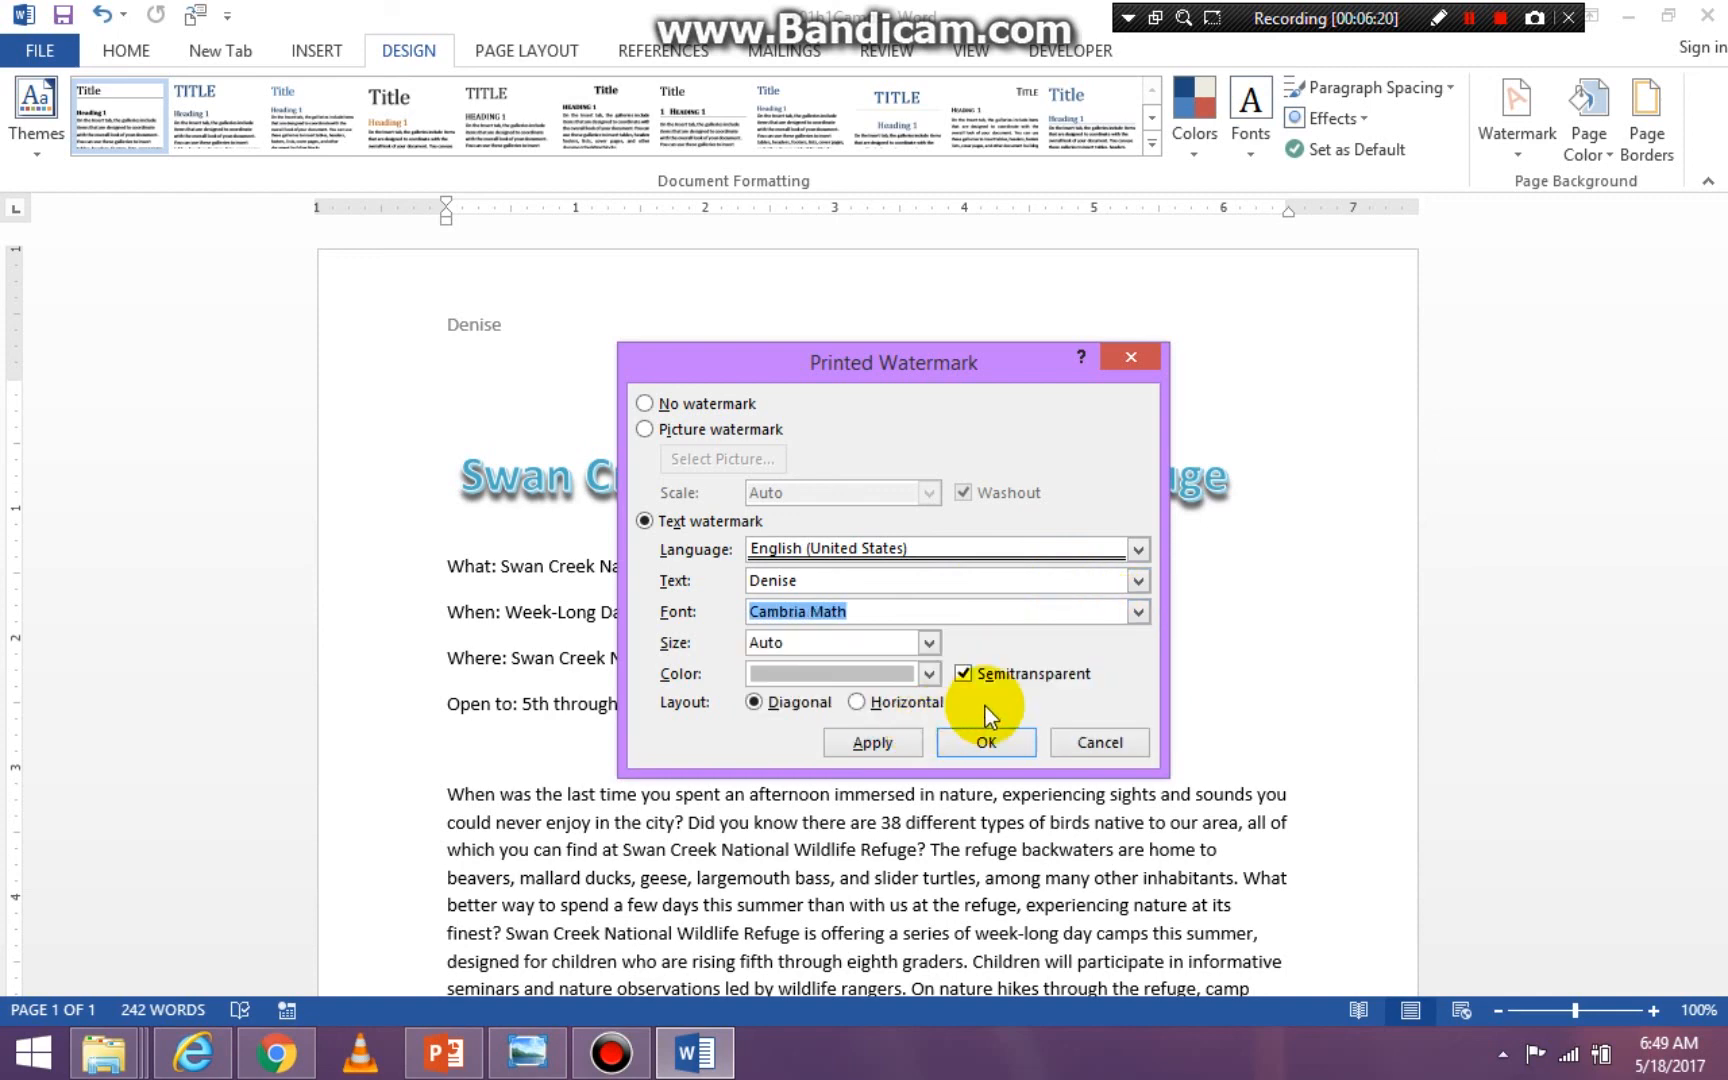
left_click(1139, 612)
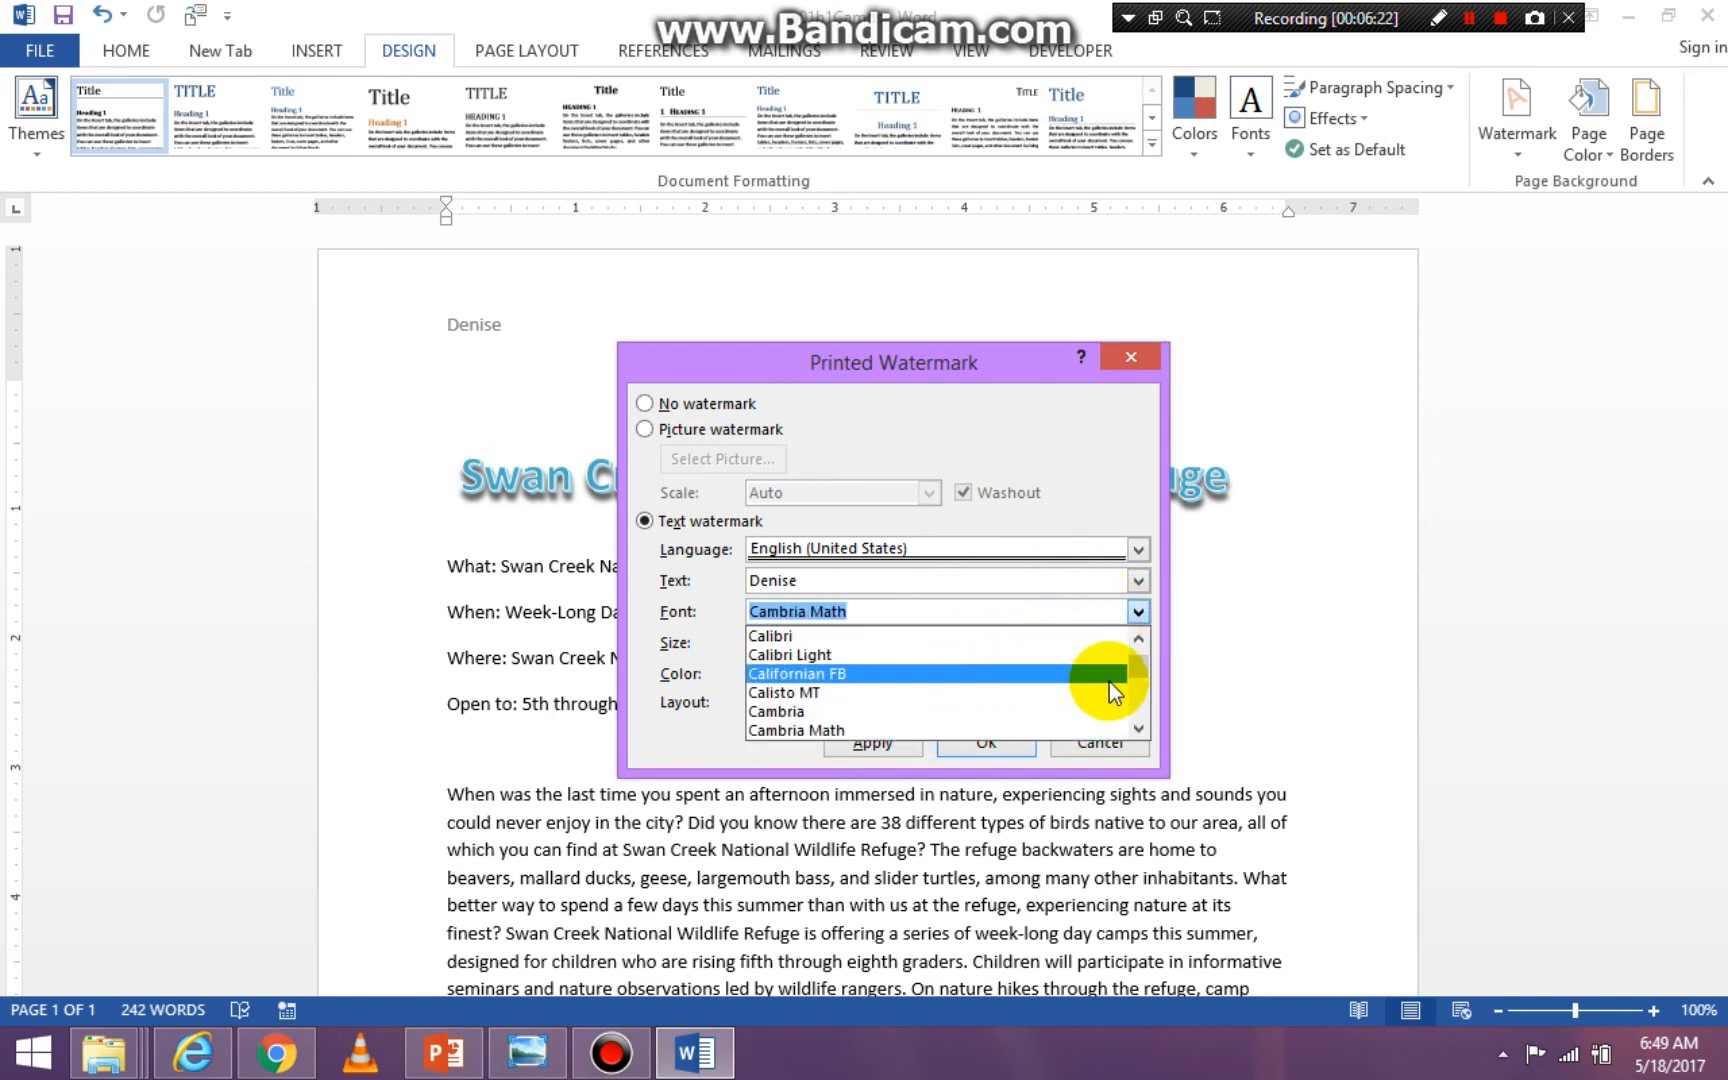
left_click_drag(1135, 672, 1145, 697)
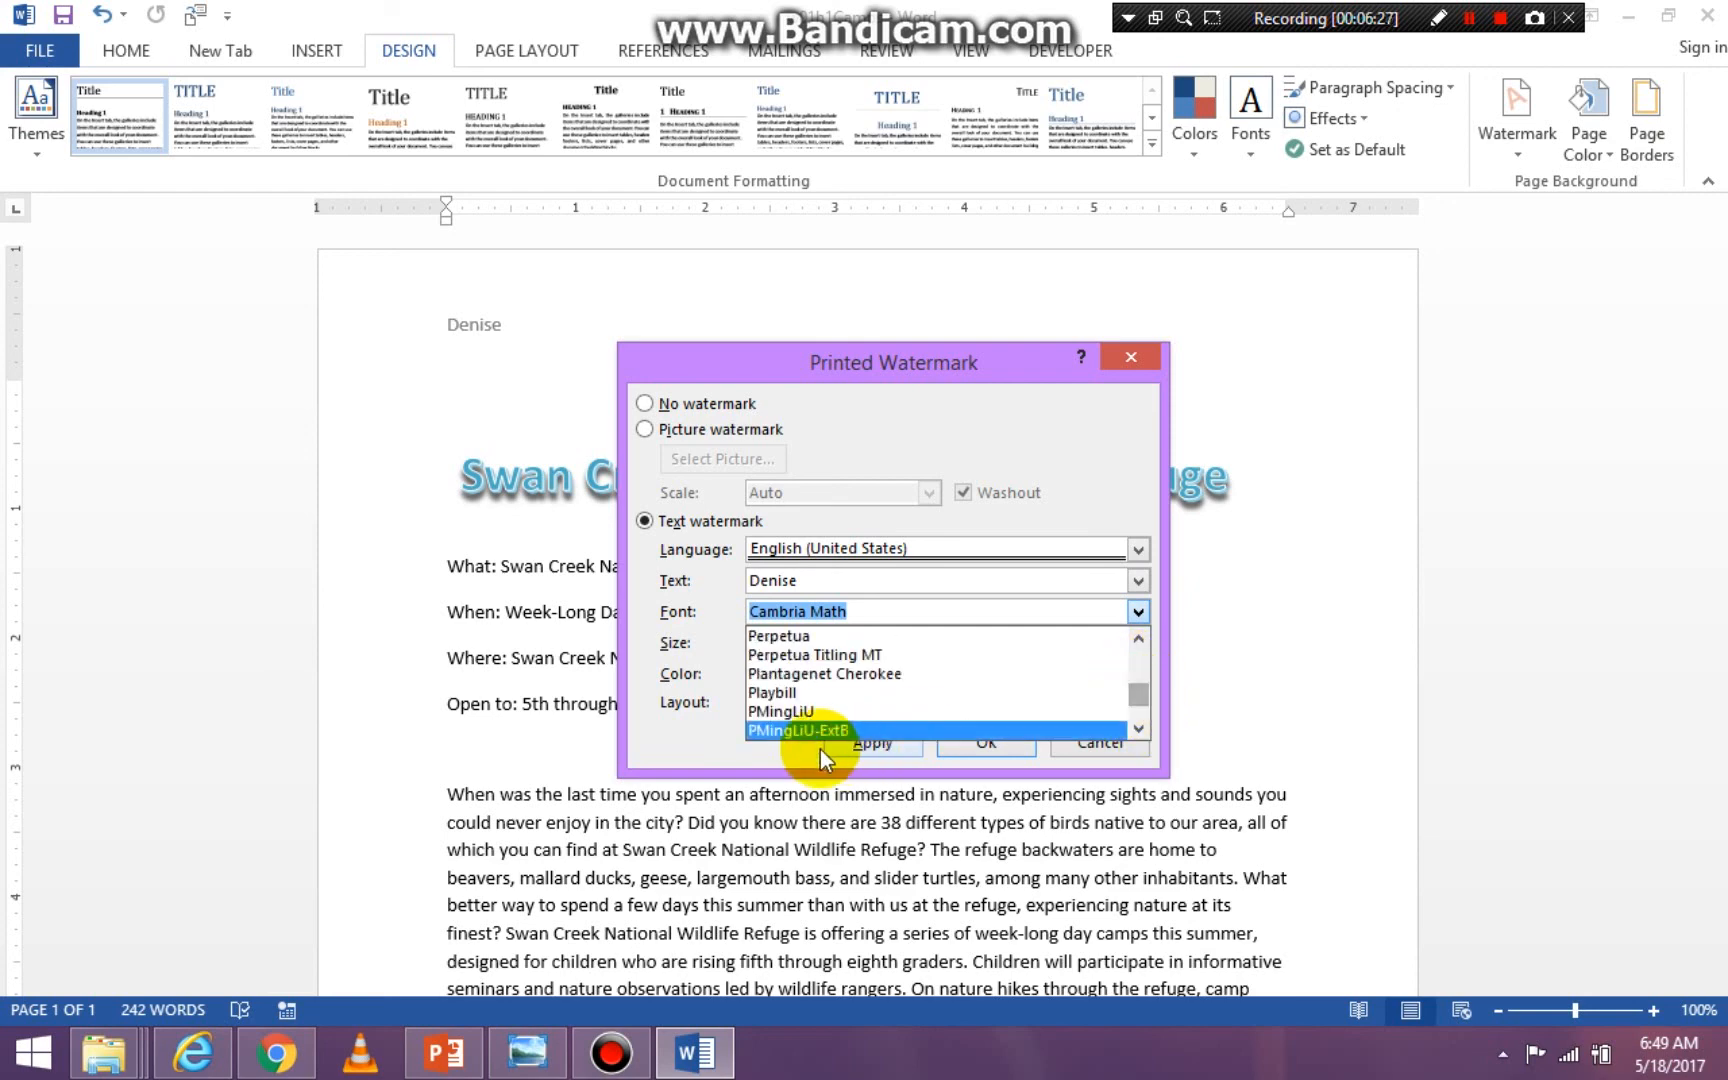
left_click(825, 712)
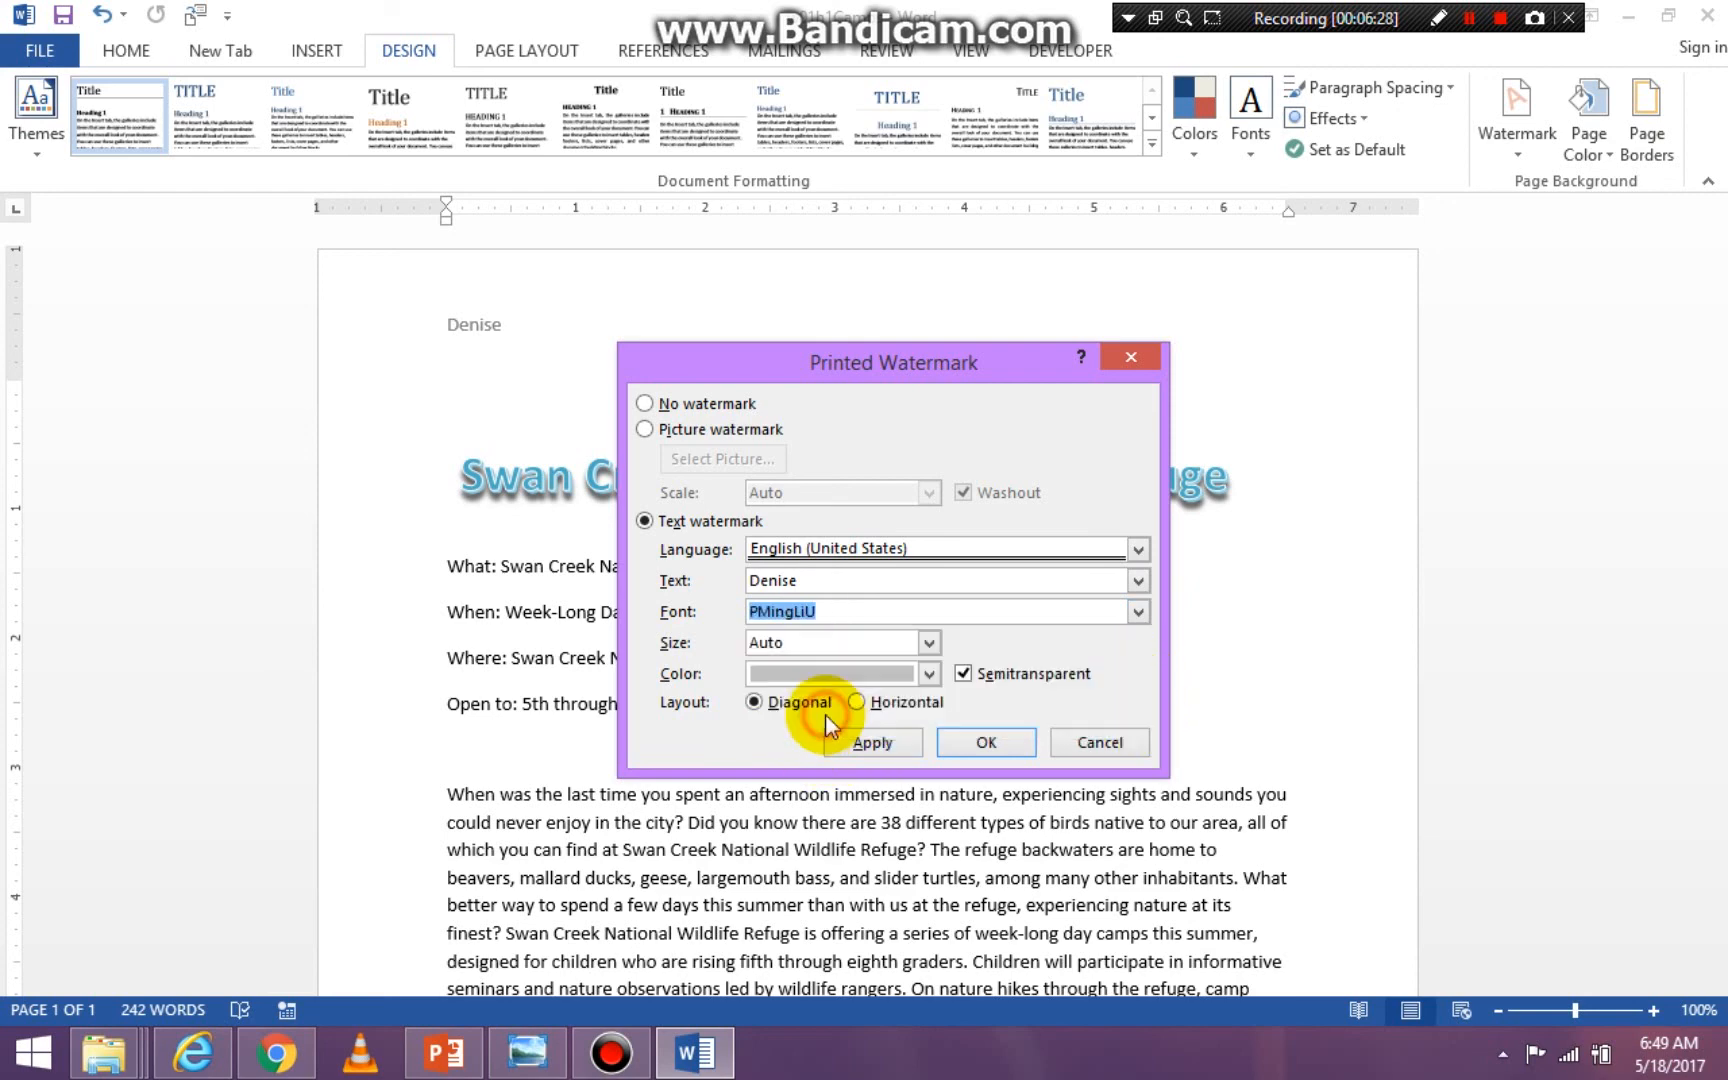
- Set the watermark text size to 36 and its color to the standard purple
left_click(929, 648)
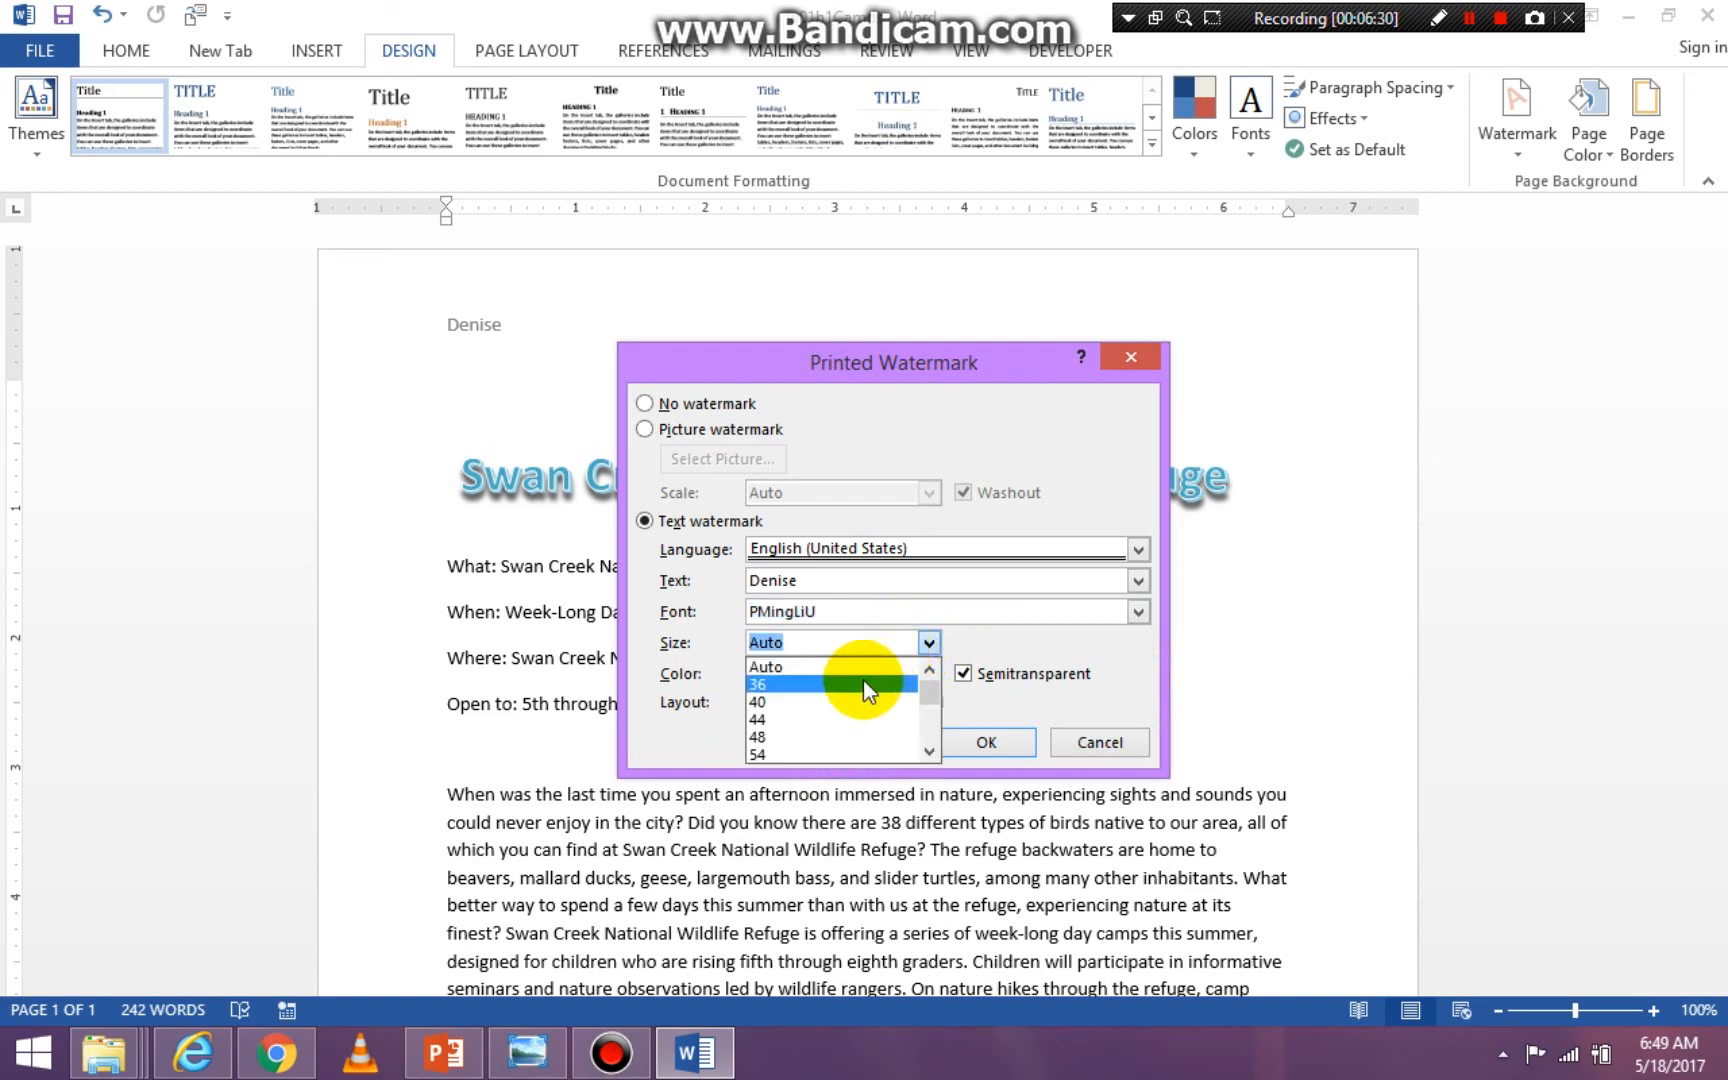
left_click(863, 680)
left_click(929, 674)
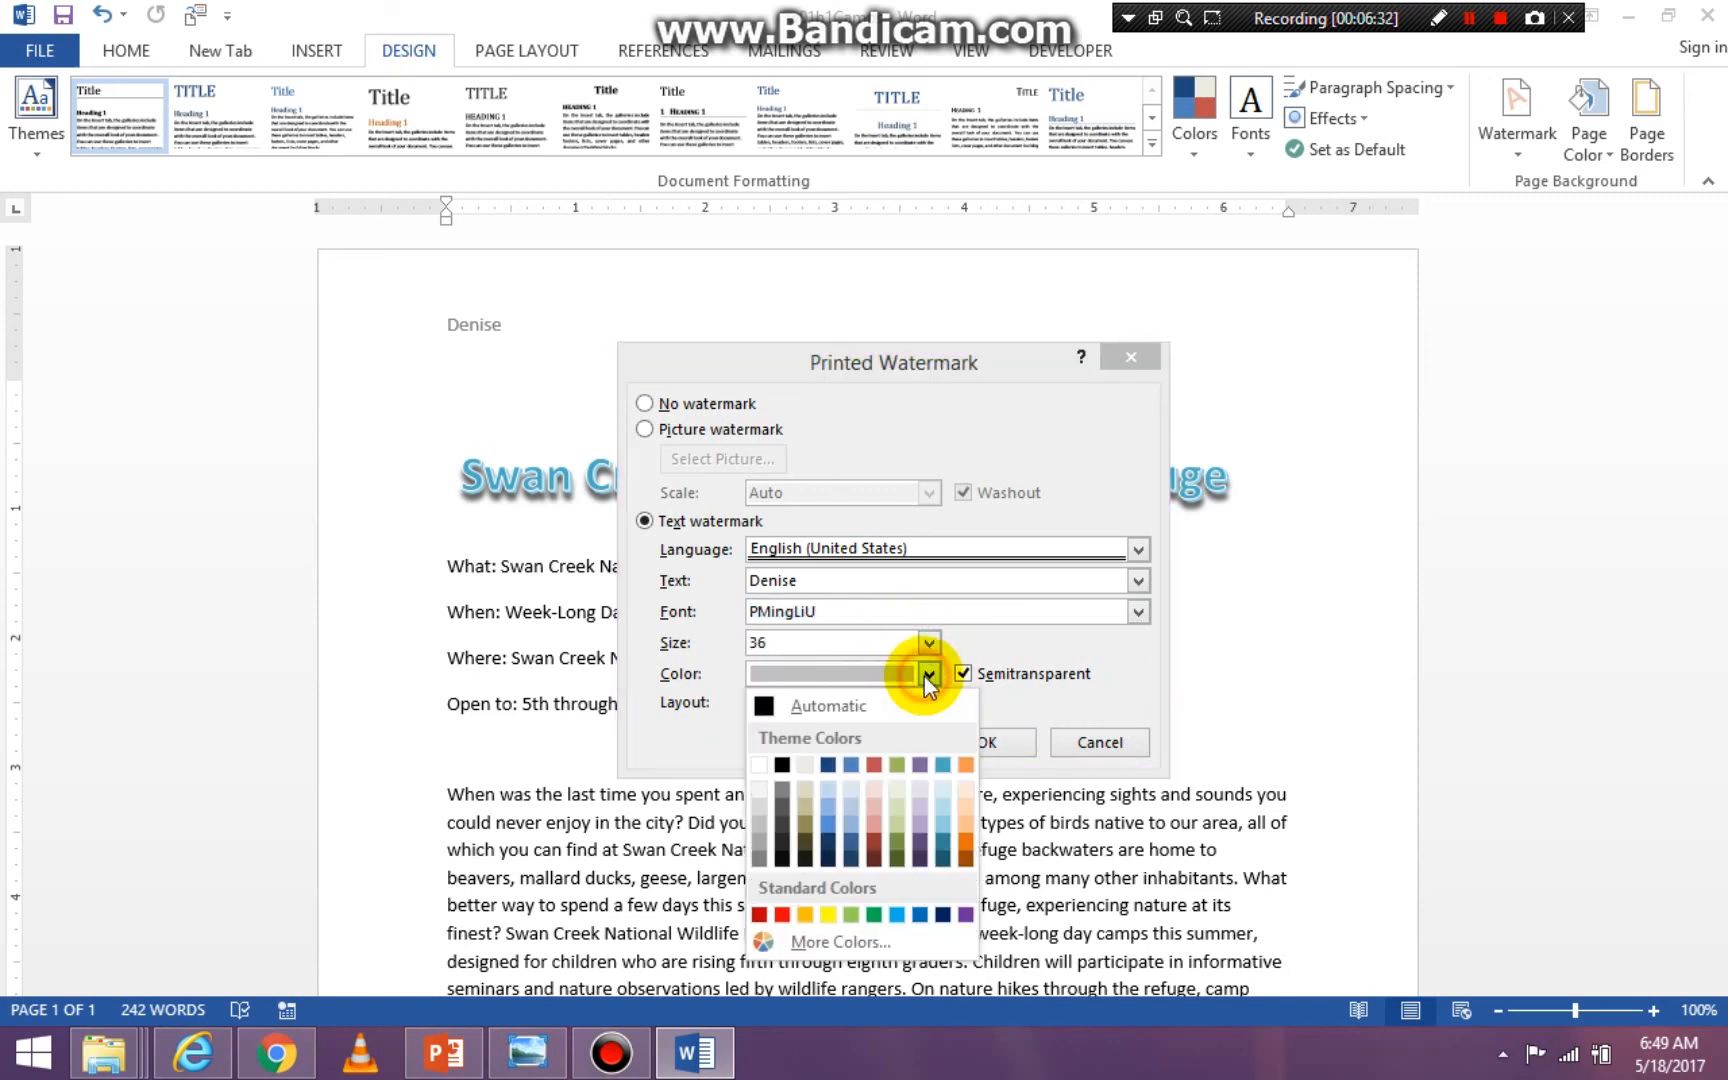
left_click(966, 914)
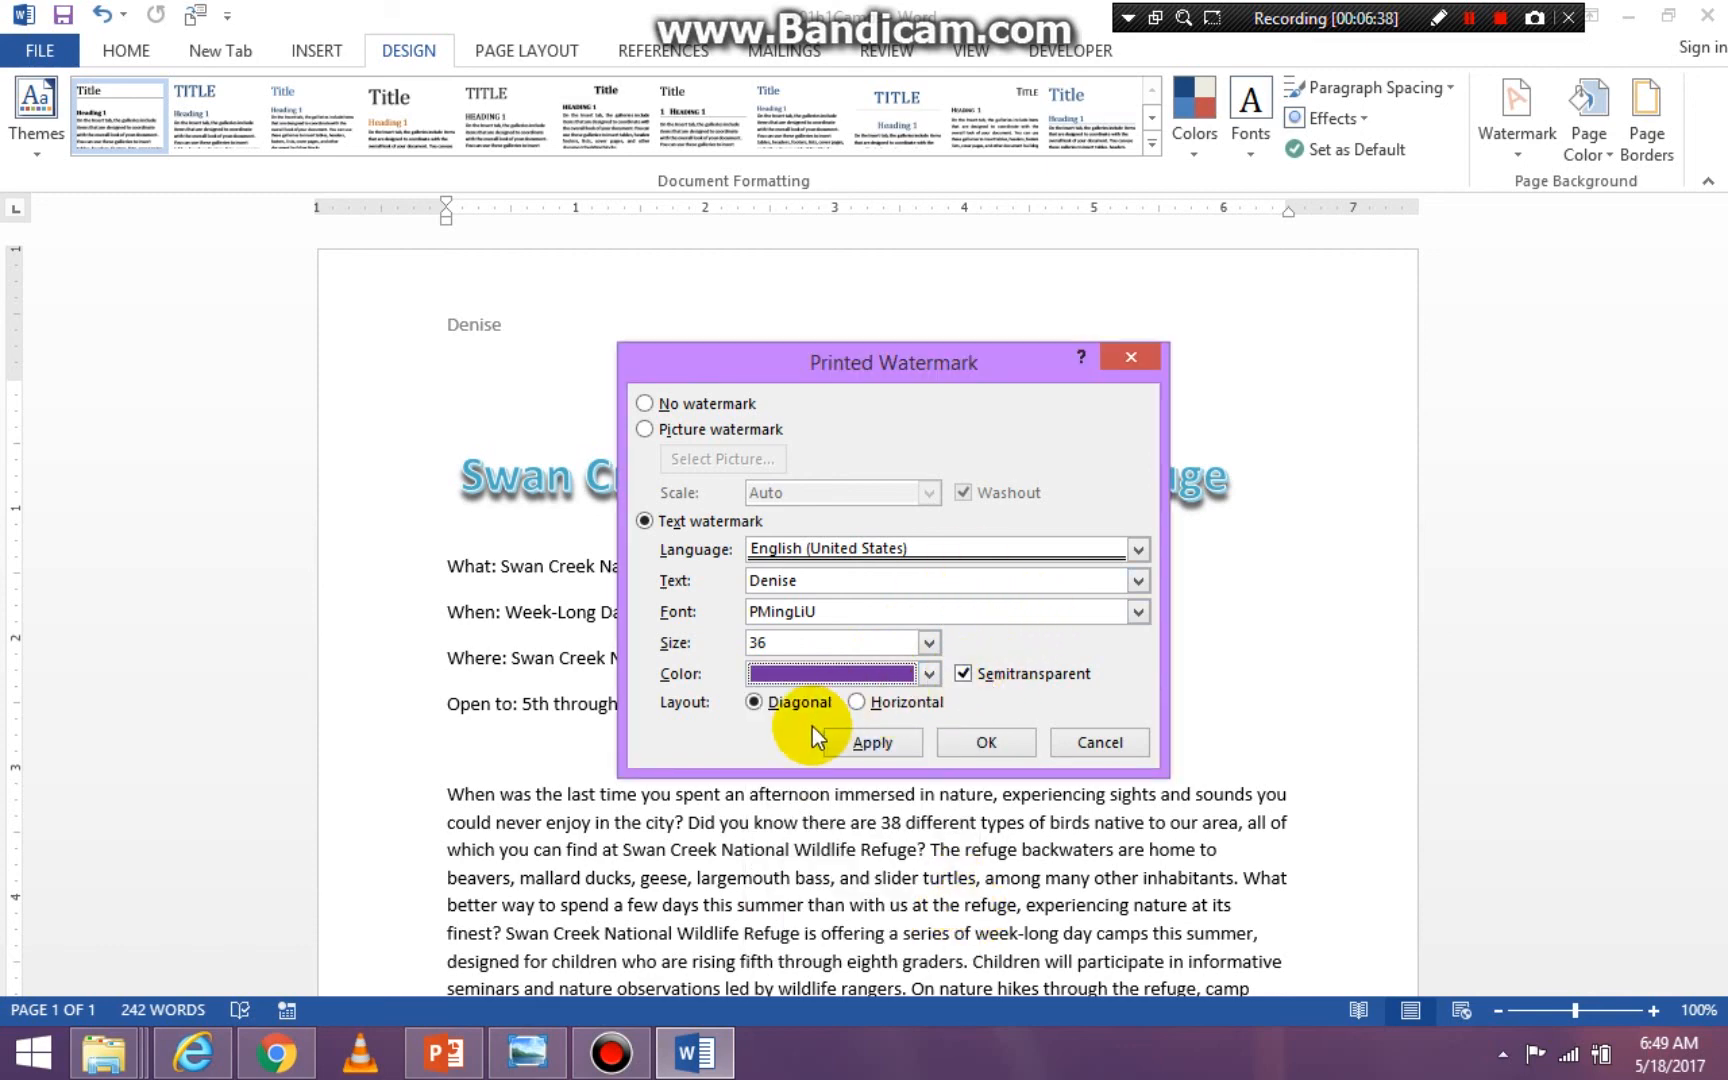
- Apply the watermark with the Diagonal layout, close its settings, and check how it looks on the page
left_click(909, 703)
left_click(755, 702)
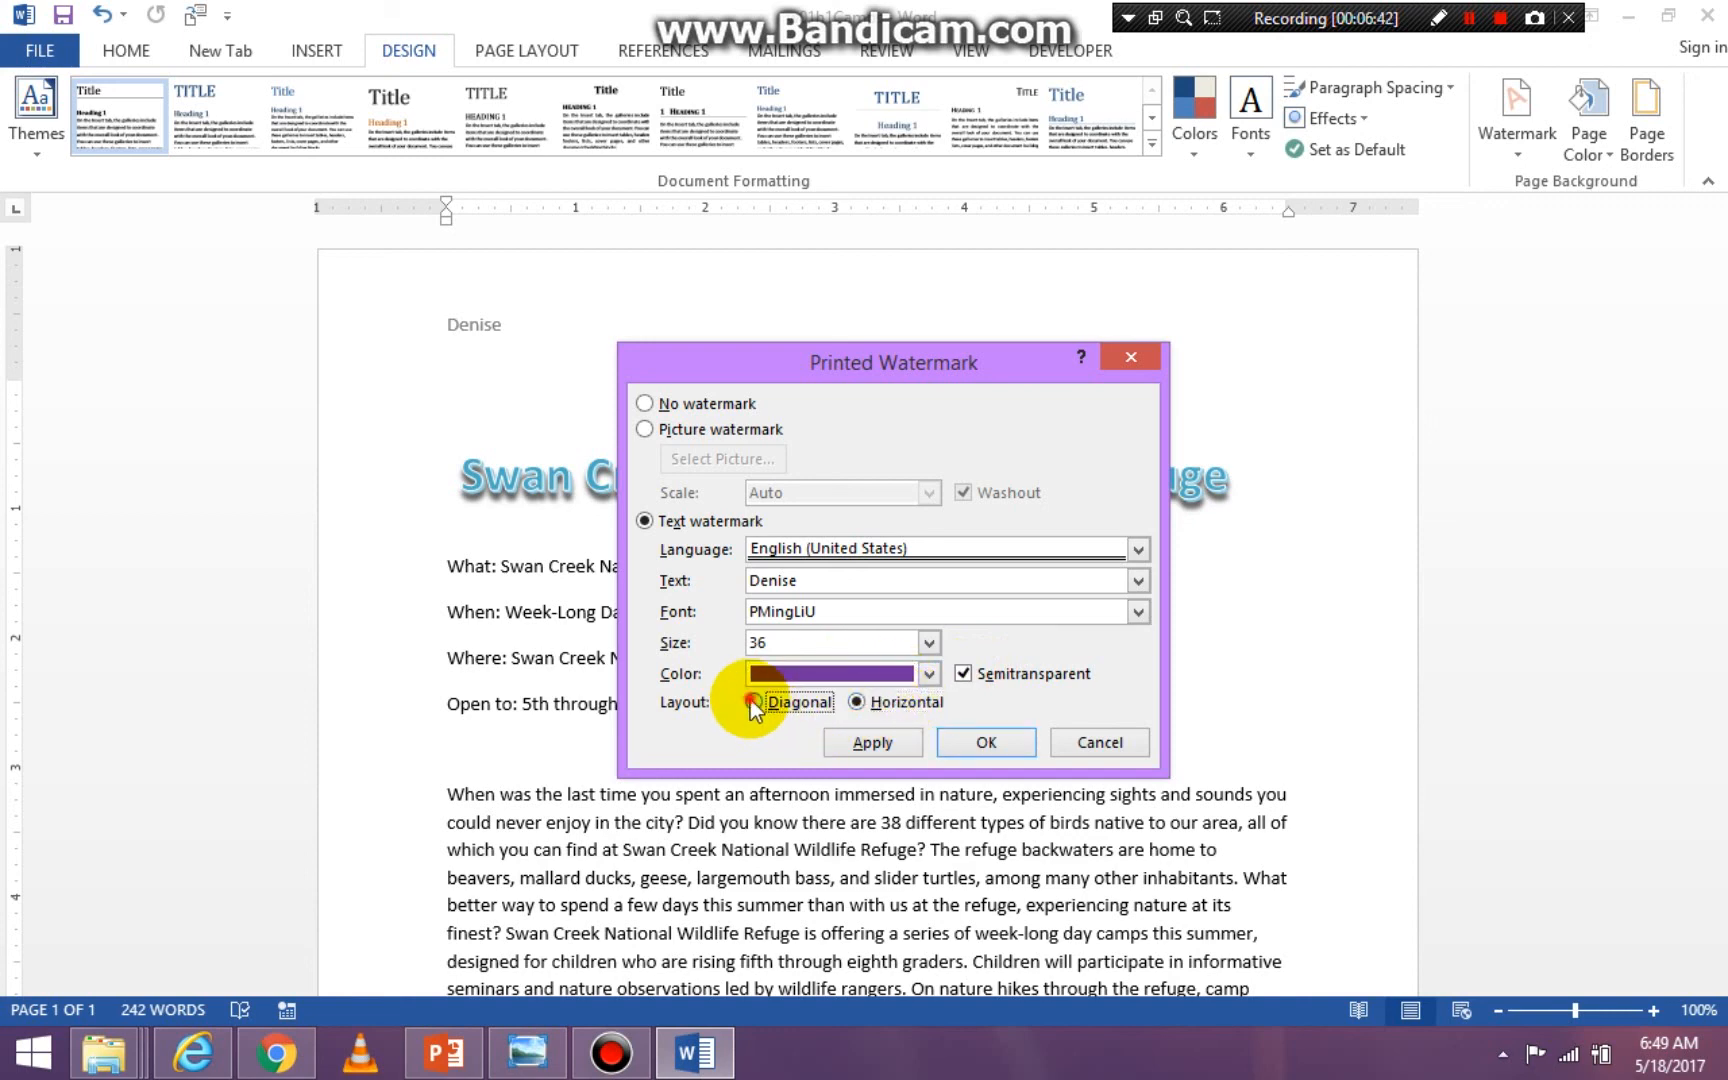
left_click(883, 740)
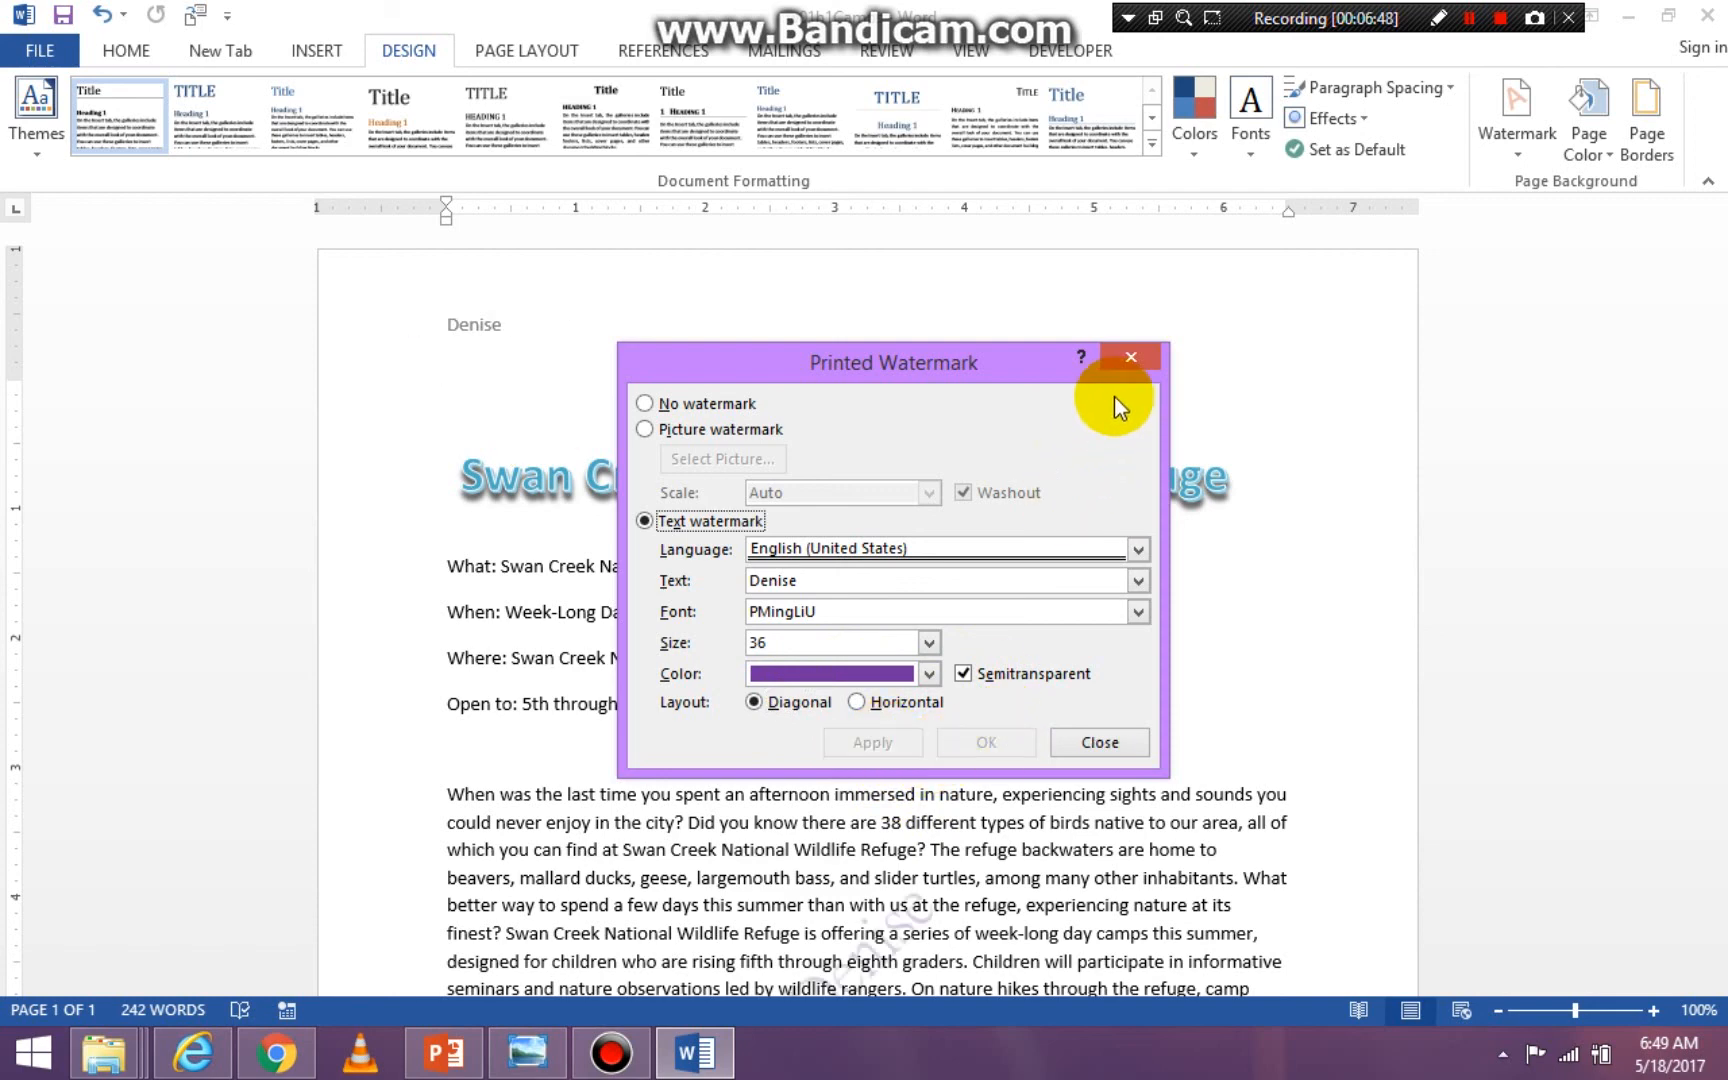
left_click(1130, 356)
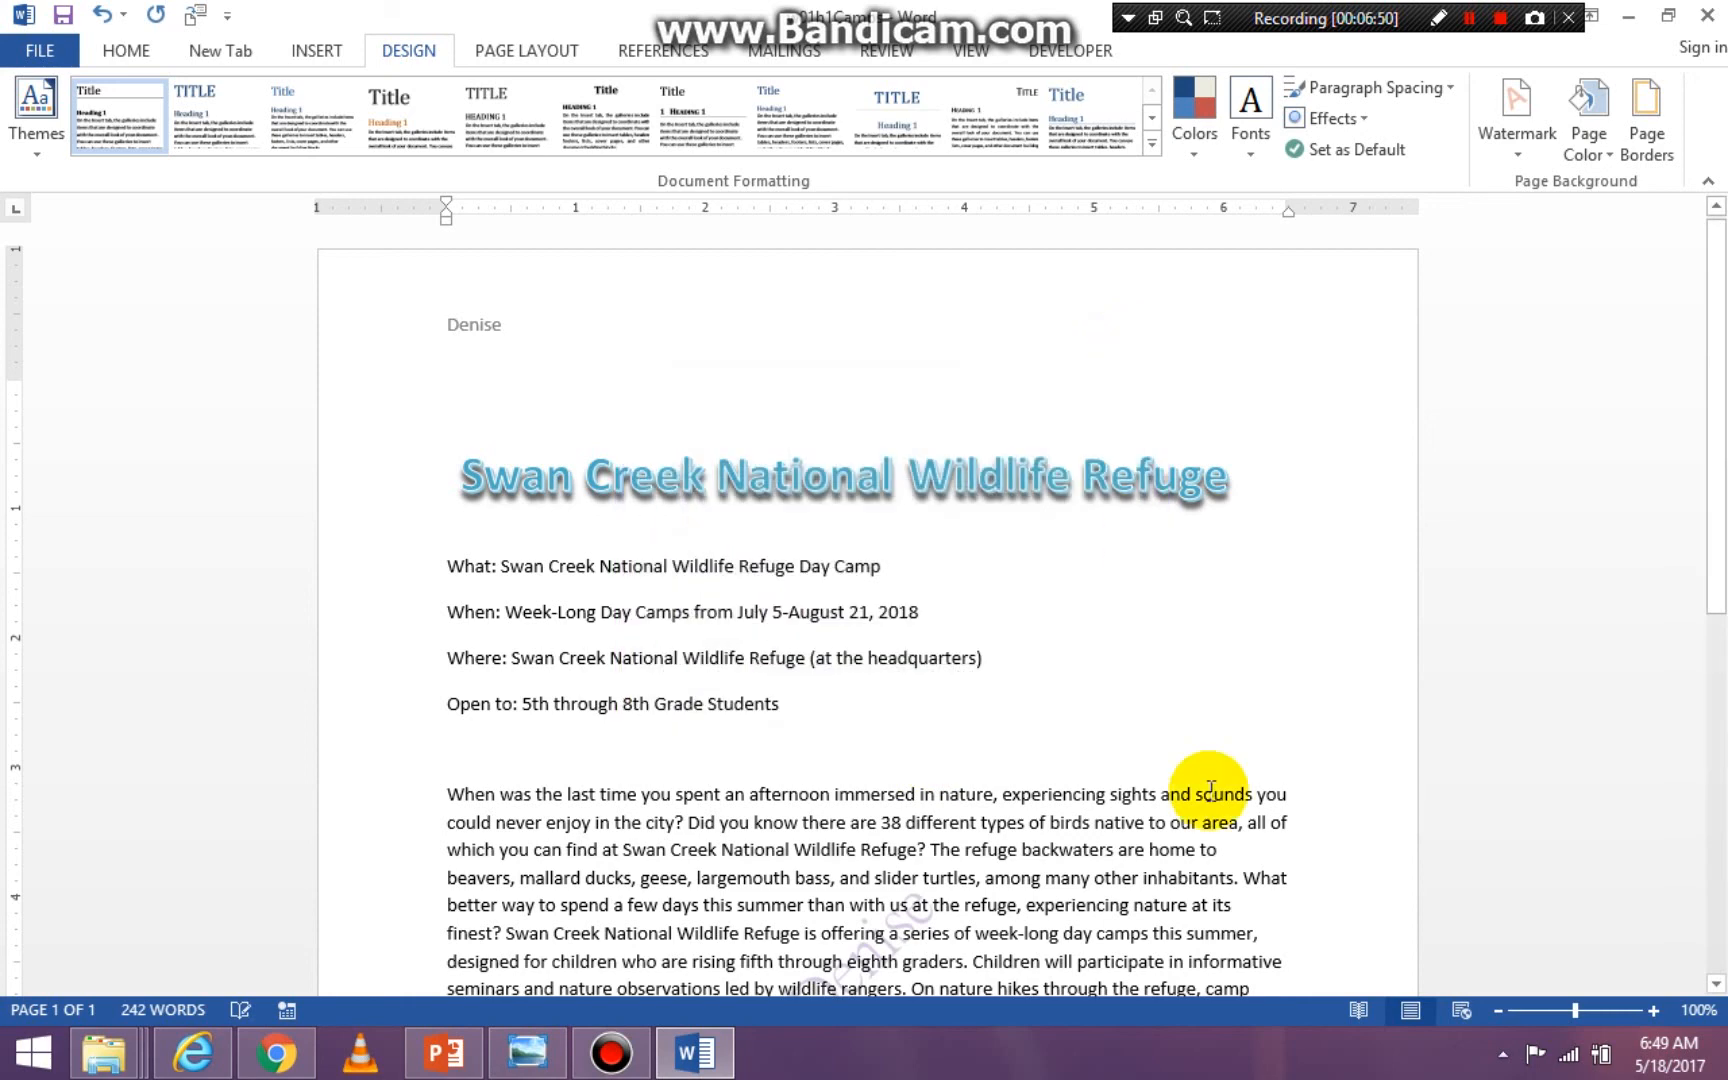
left_click_drag(1712, 355, 1722, 558)
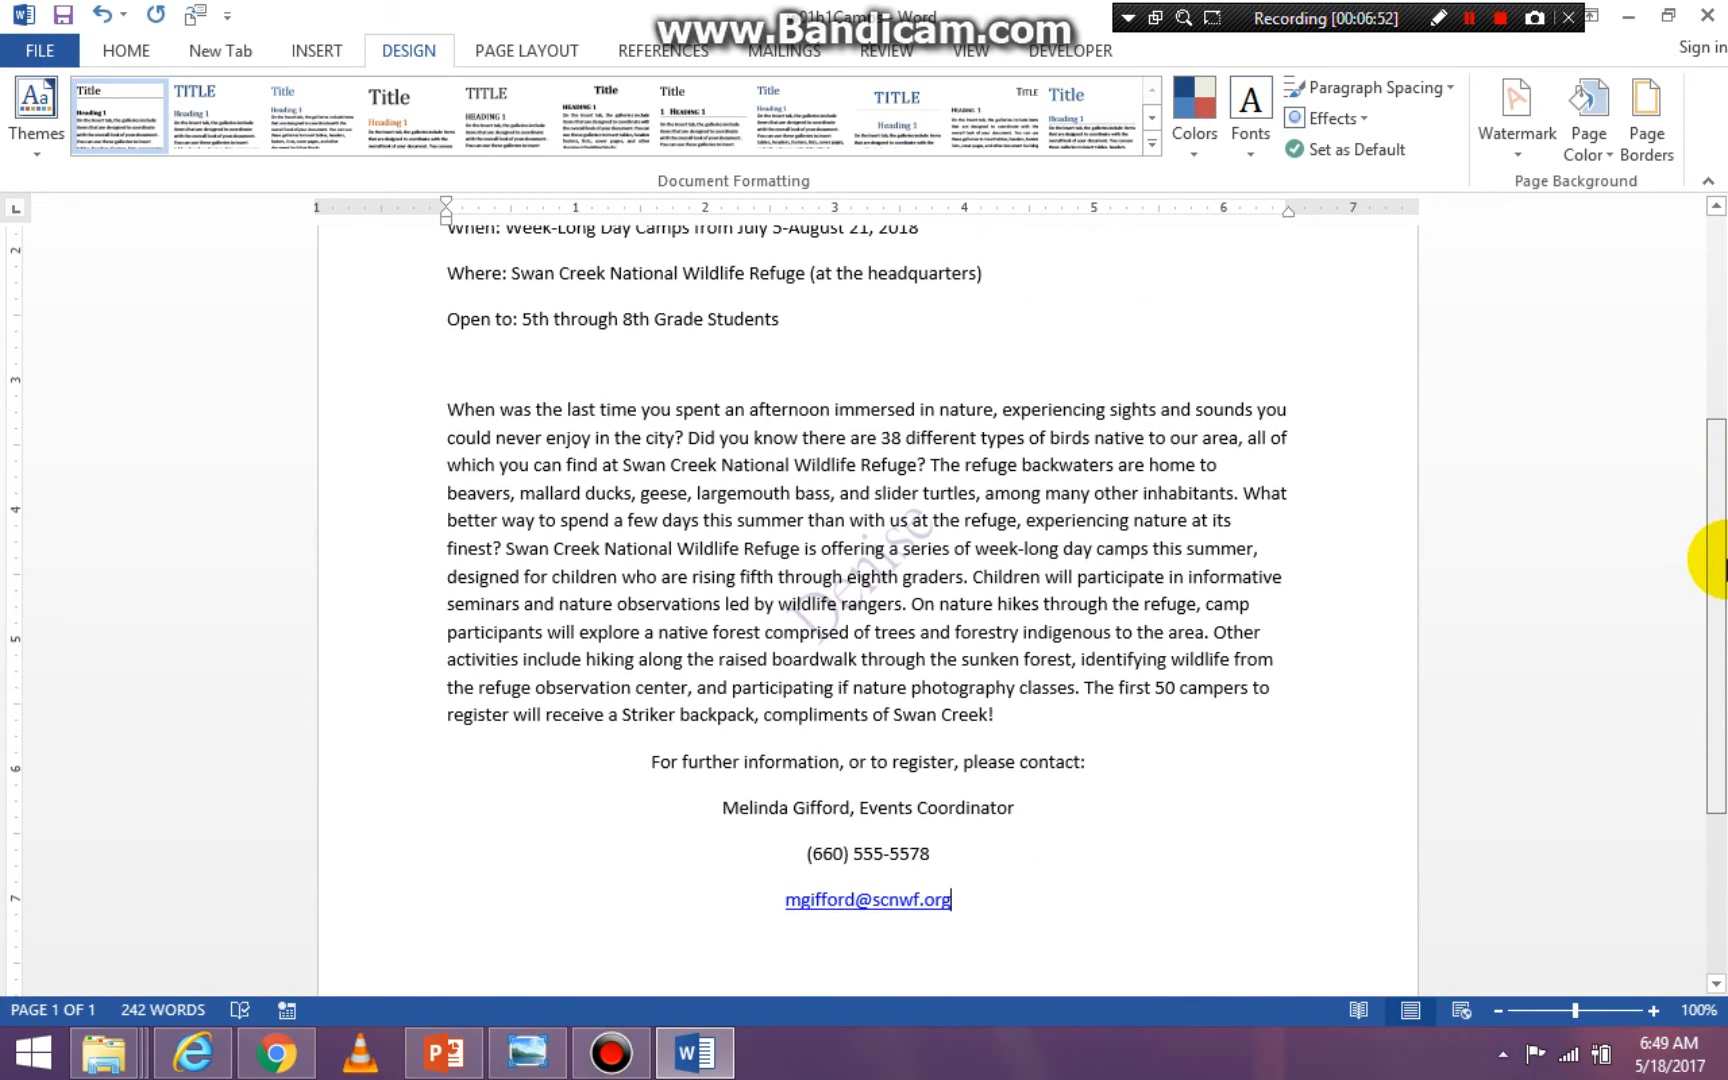